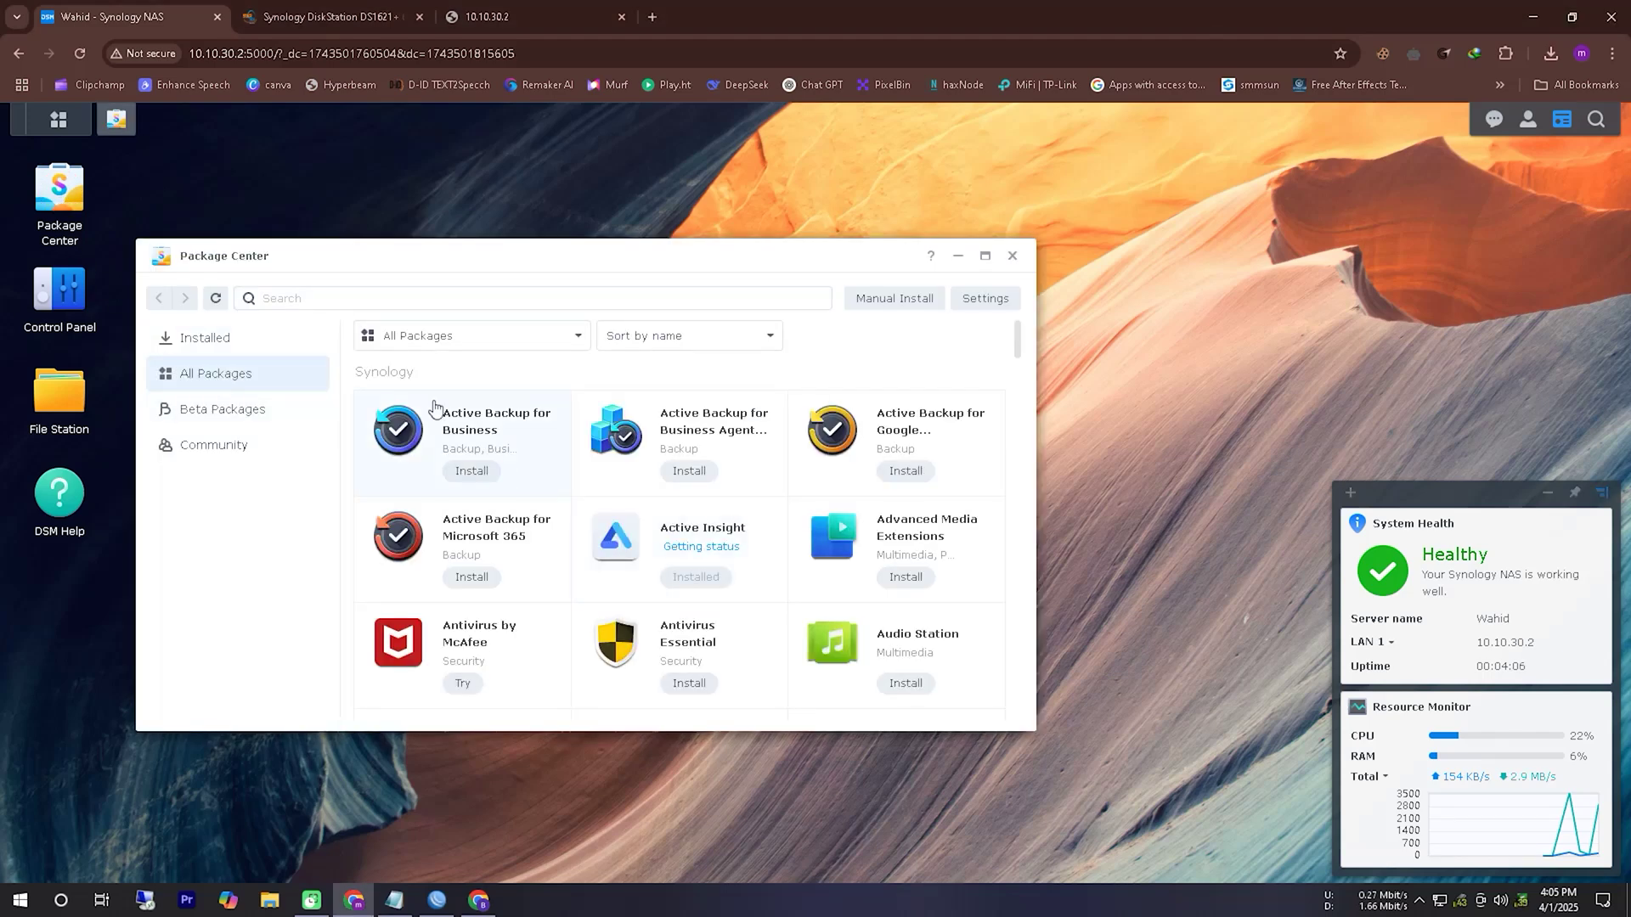
- Search Package Center for emby, install Emby Server, and open it once installed
left_click(408, 301)
type("em")
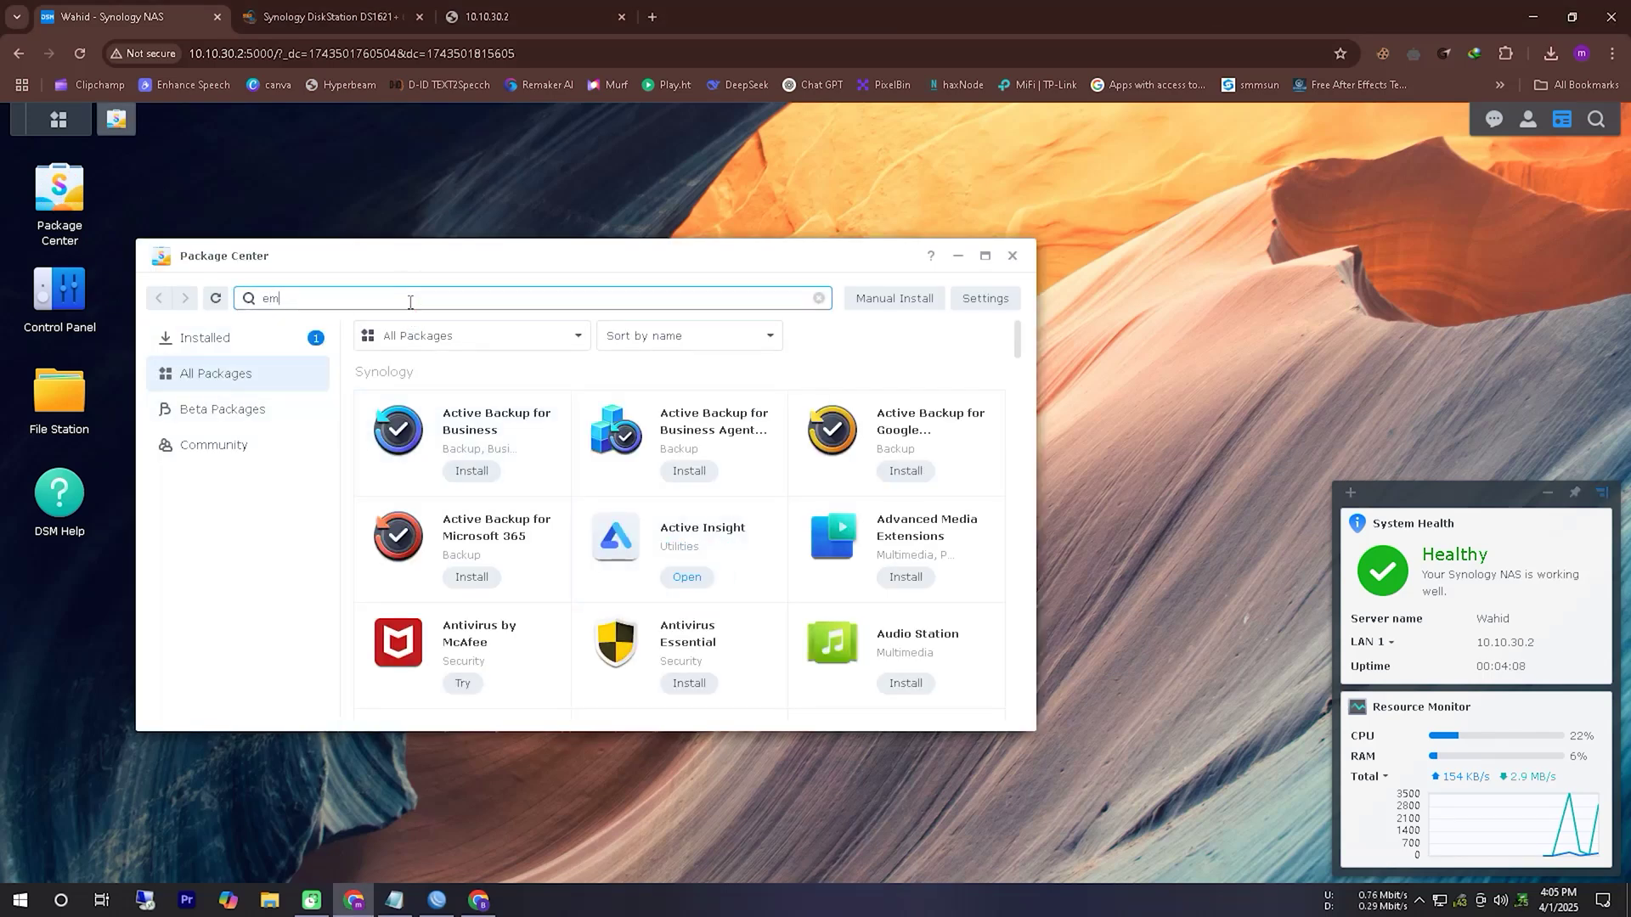
type("by")
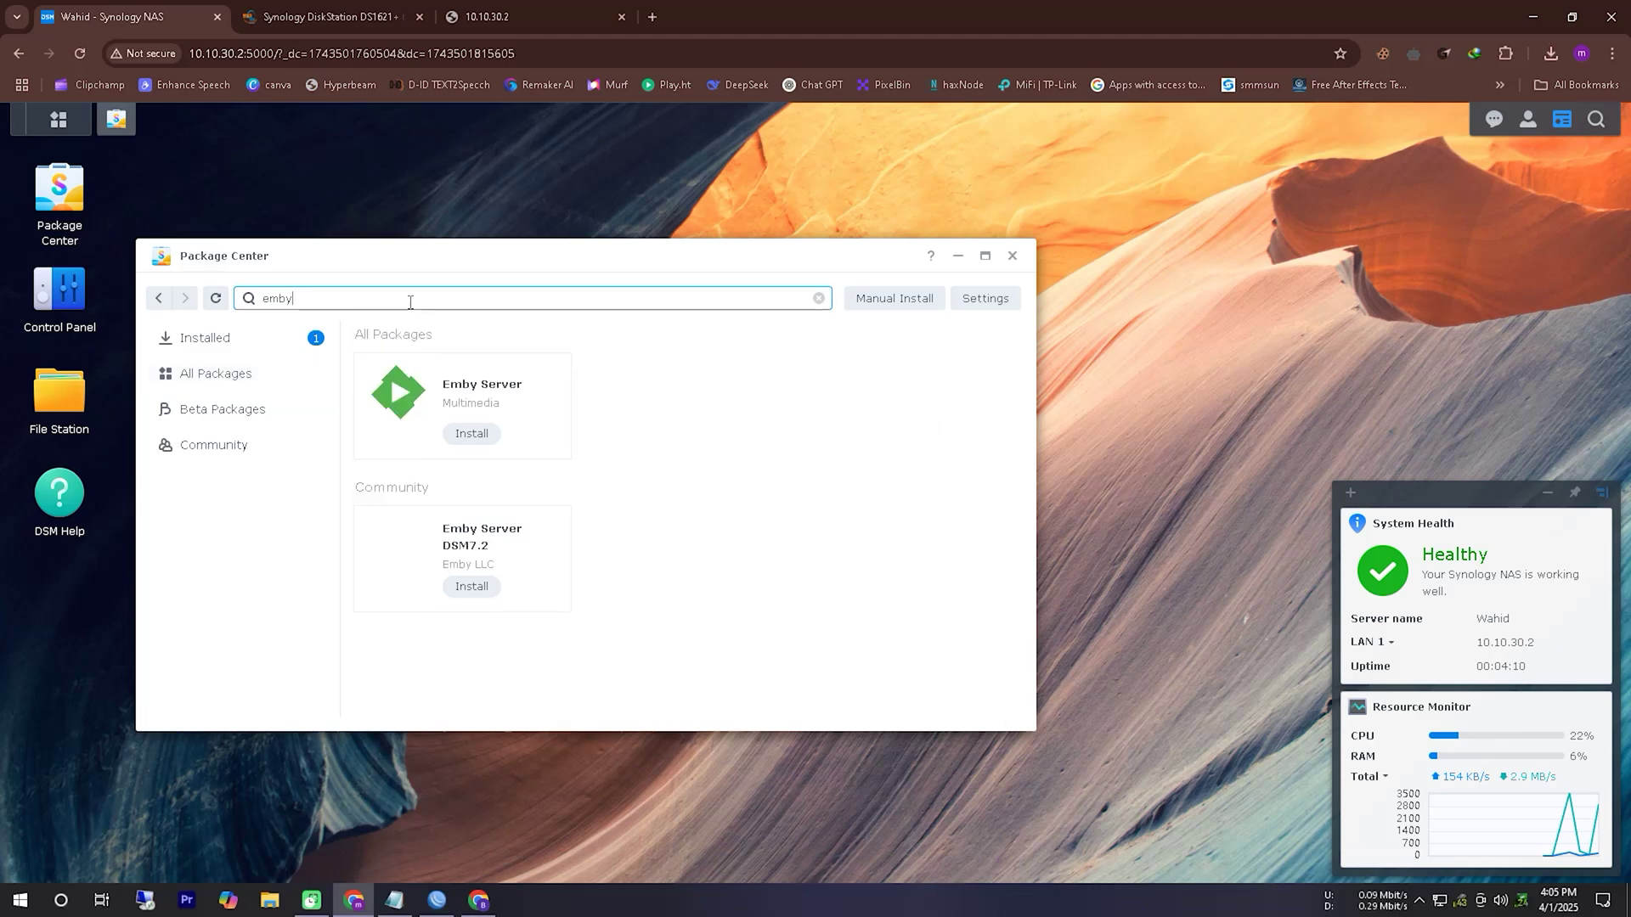
left_click(471, 433)
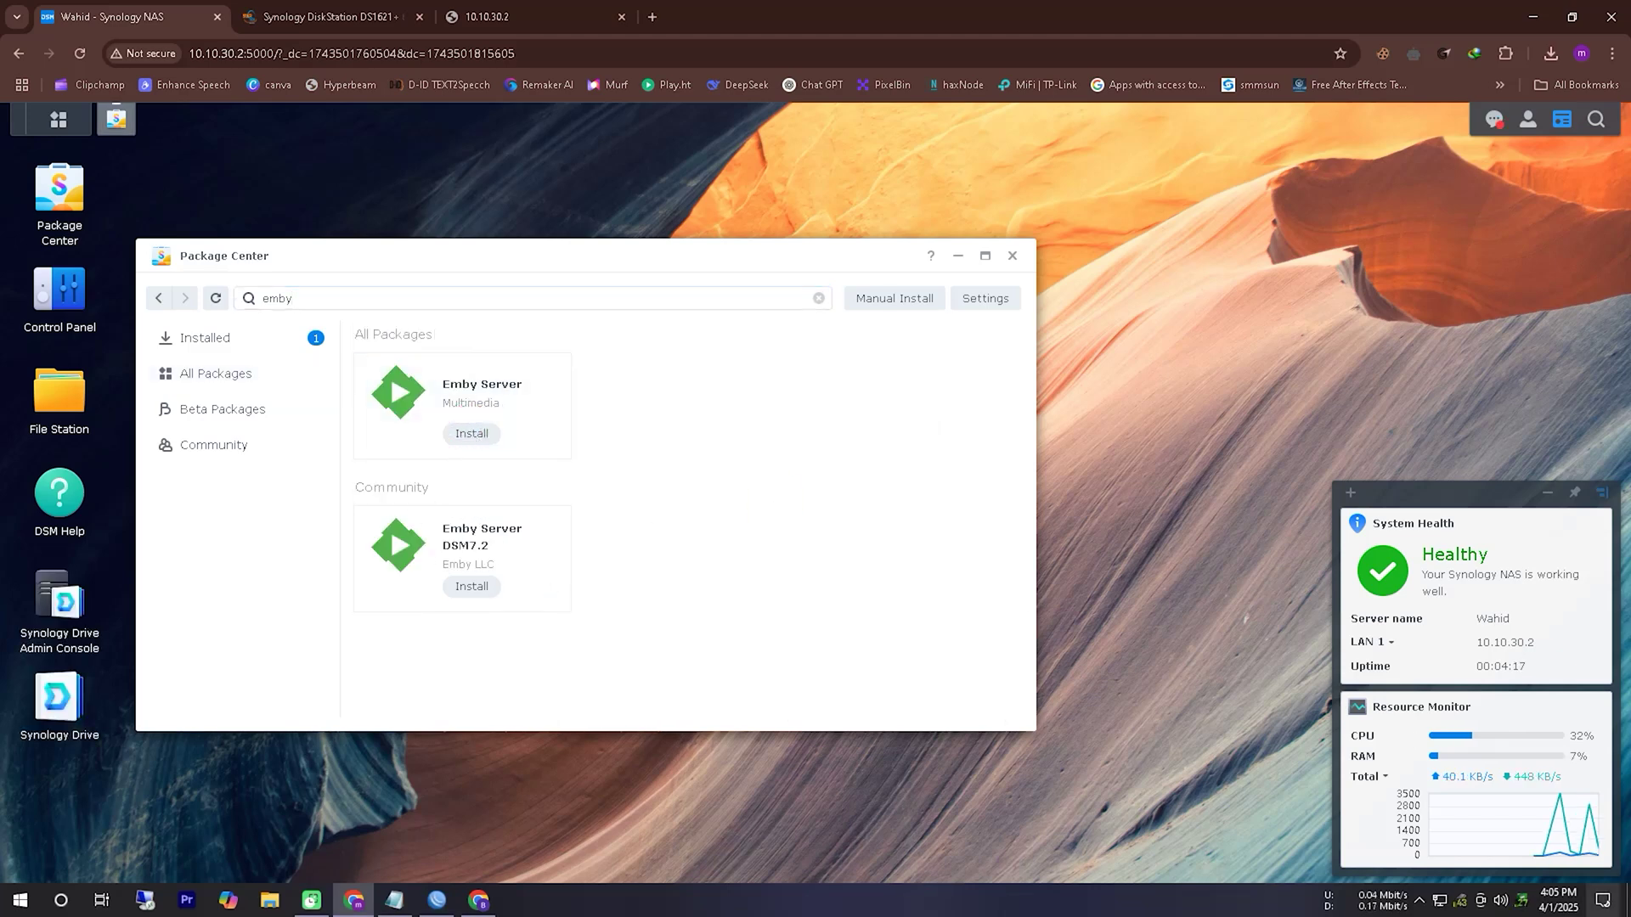
left_click(1537, 866)
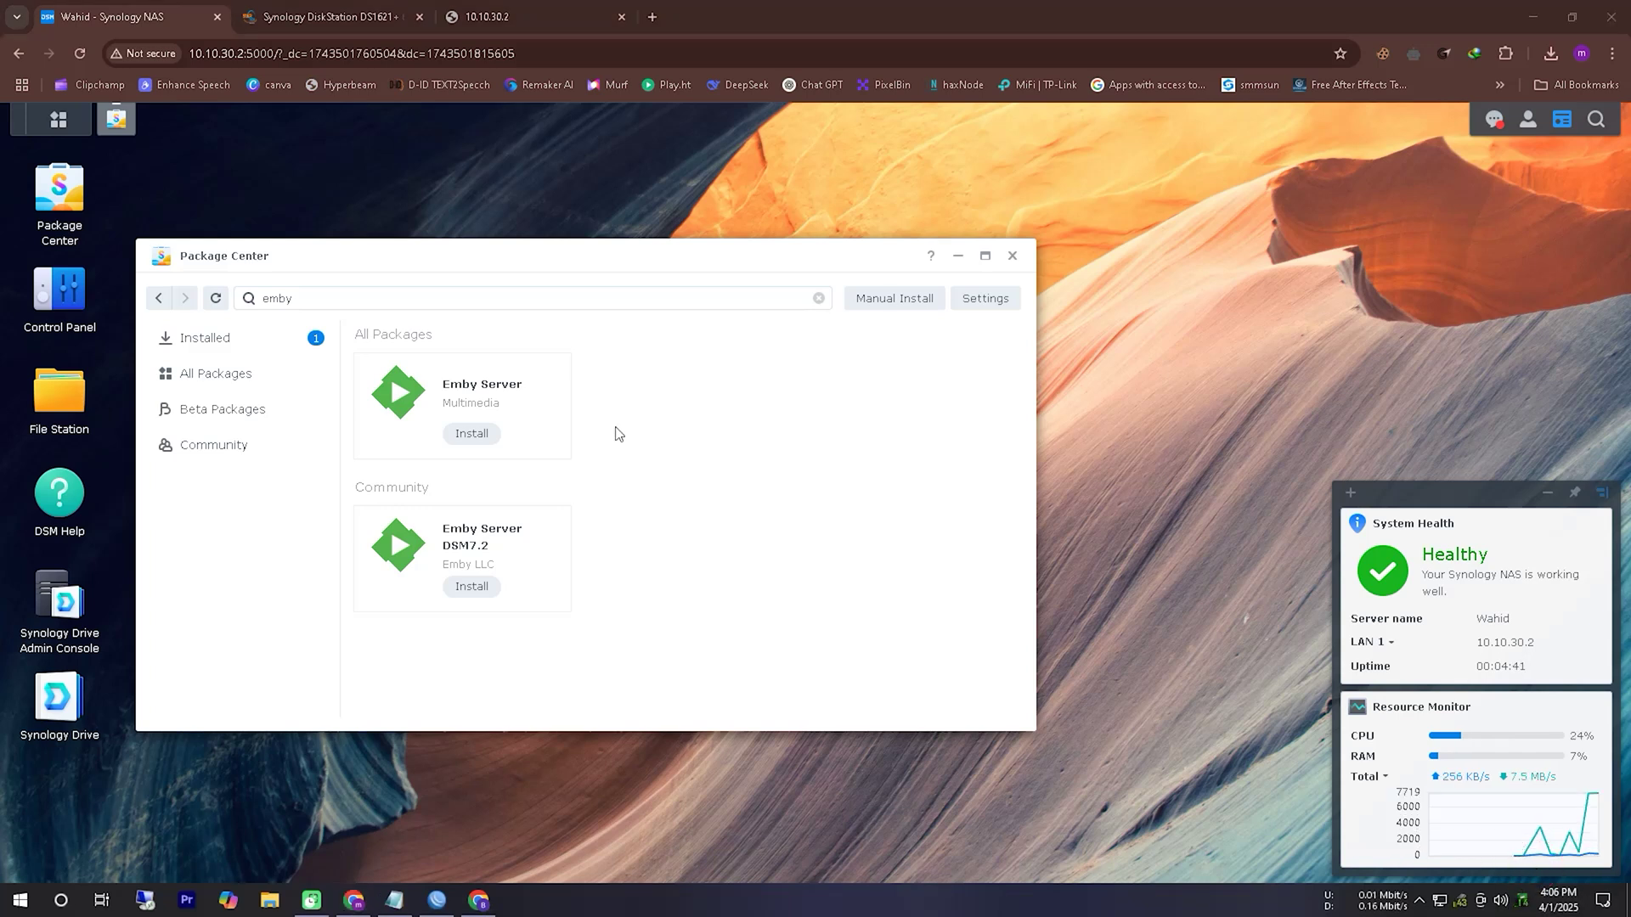
left_click(485, 441)
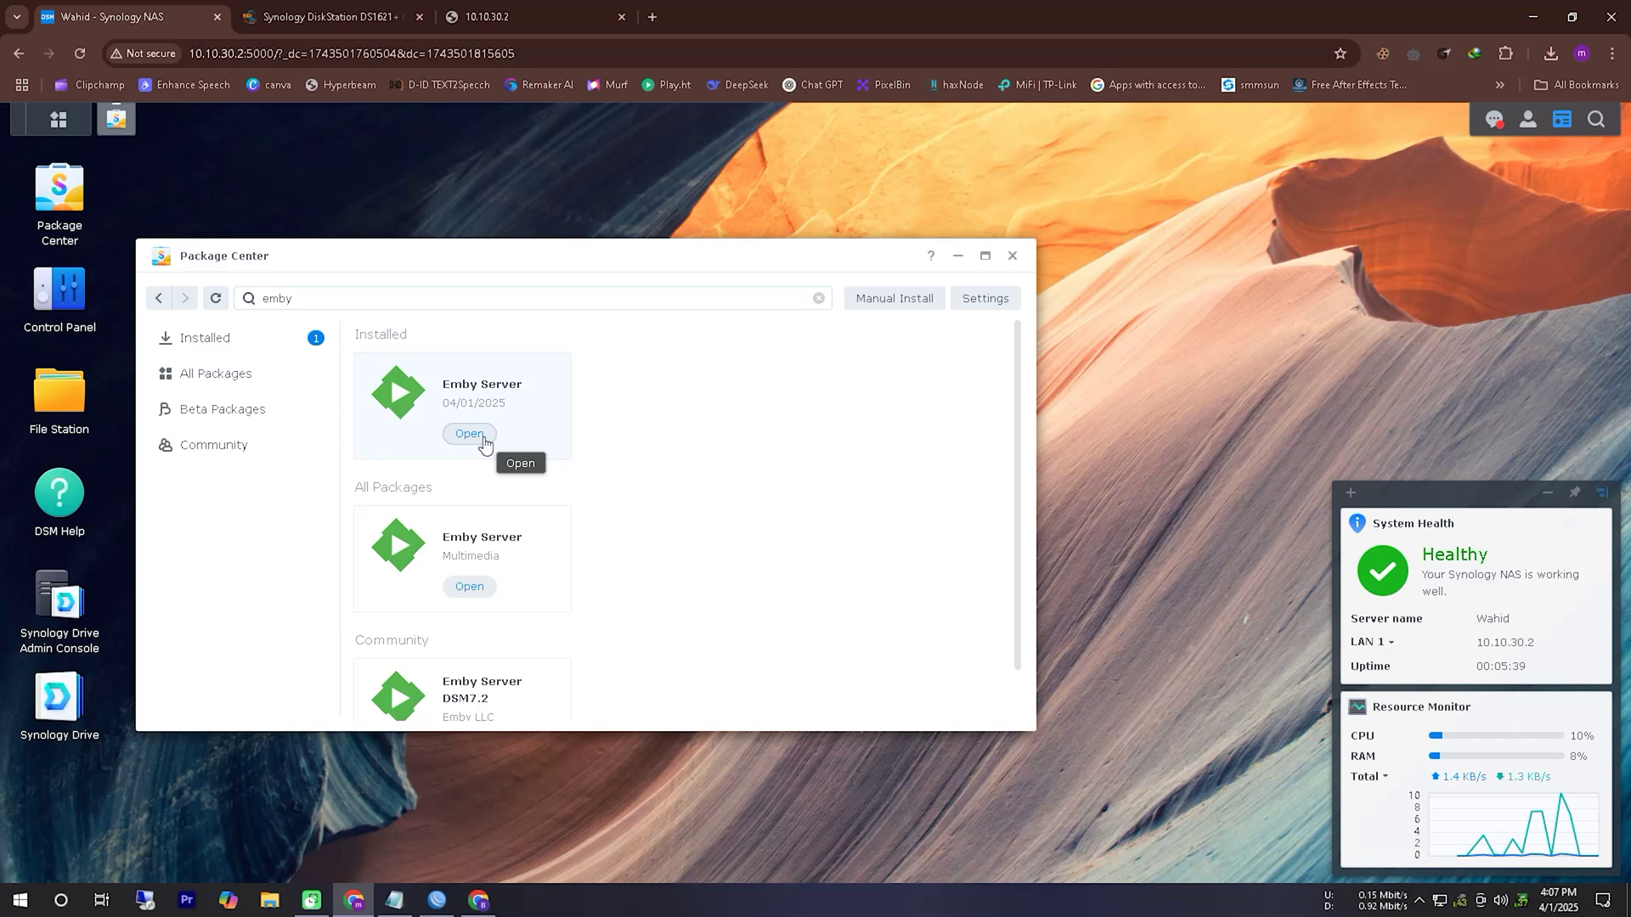
left_click(463, 434)
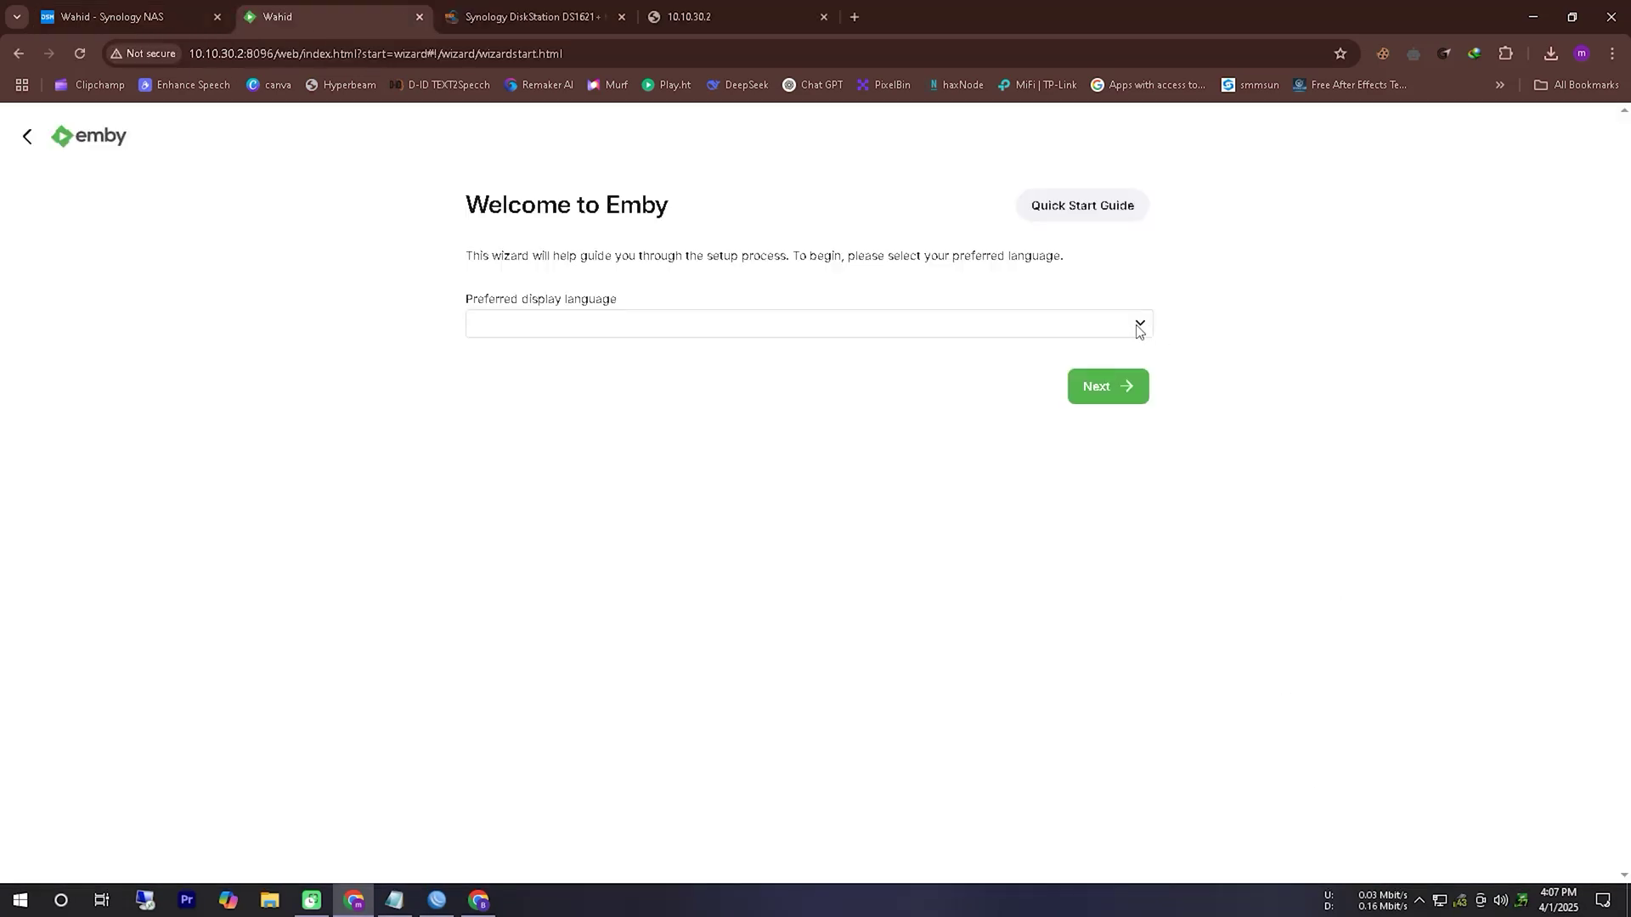
- Set Emby's display language to English (United States) and continue
left_click(1139, 331)
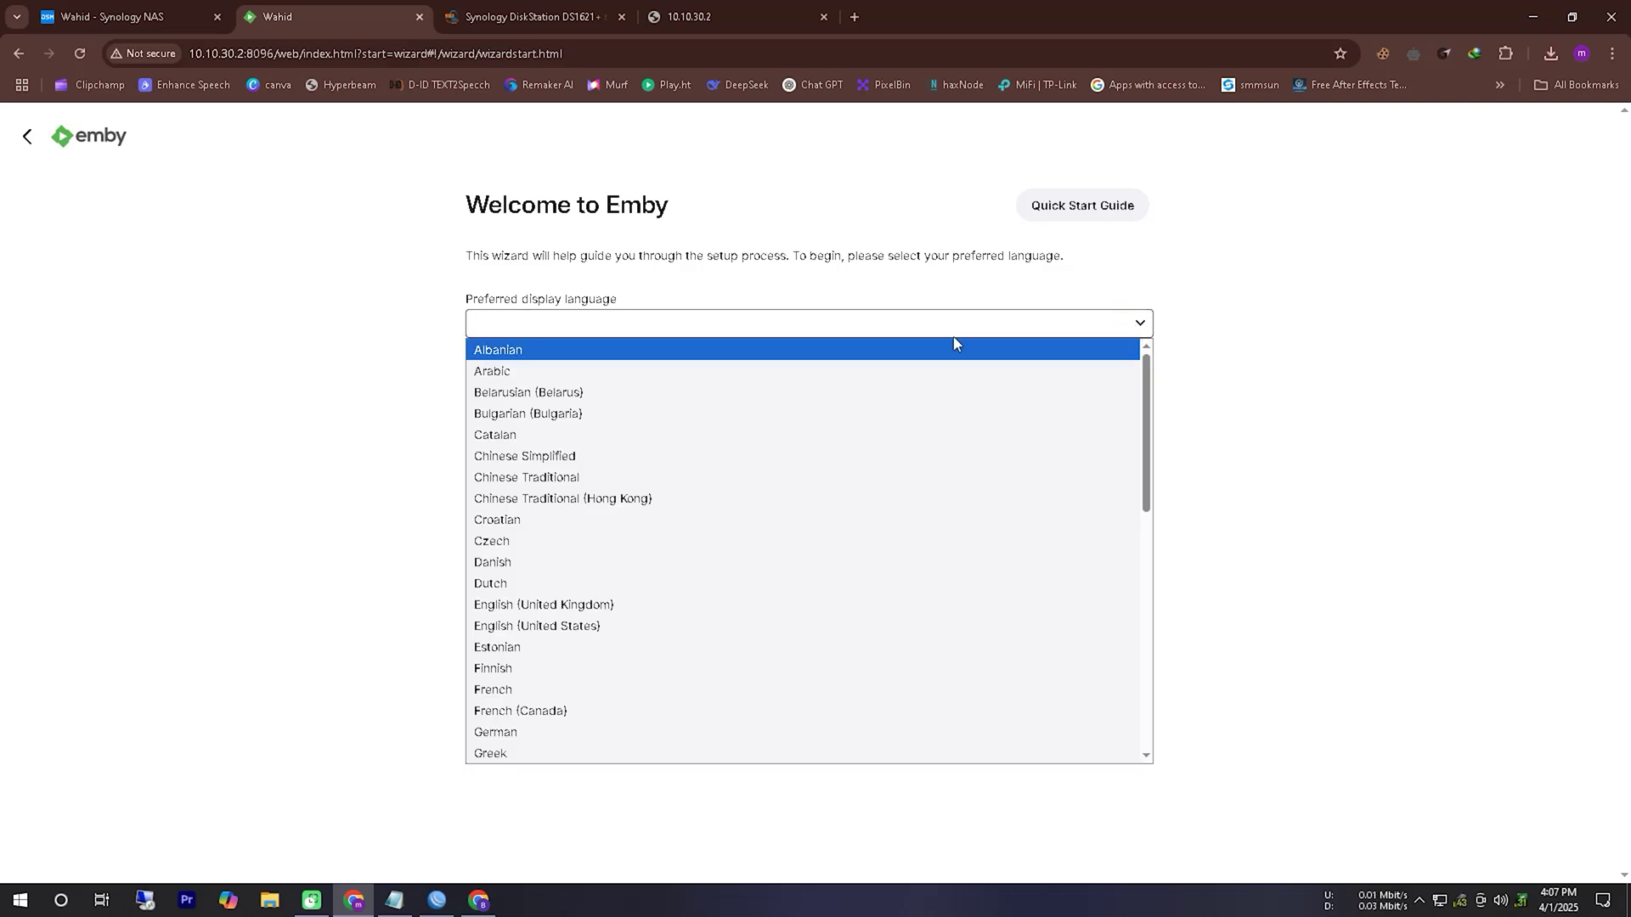
key("e")
key("Down")
left_click(963, 324)
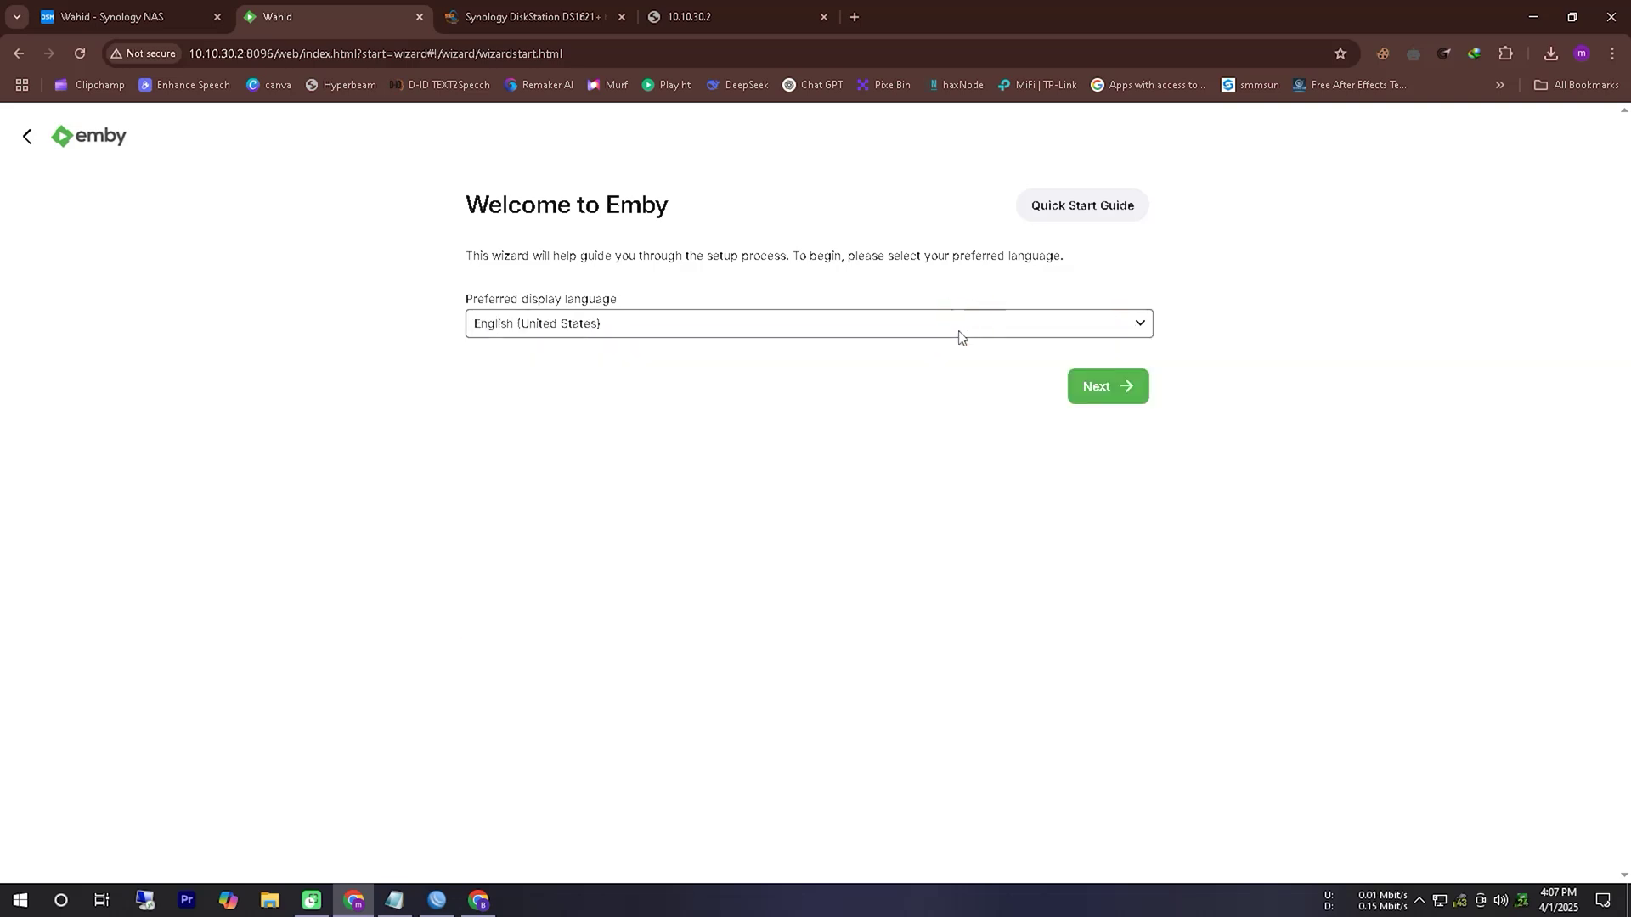
left_click(1095, 393)
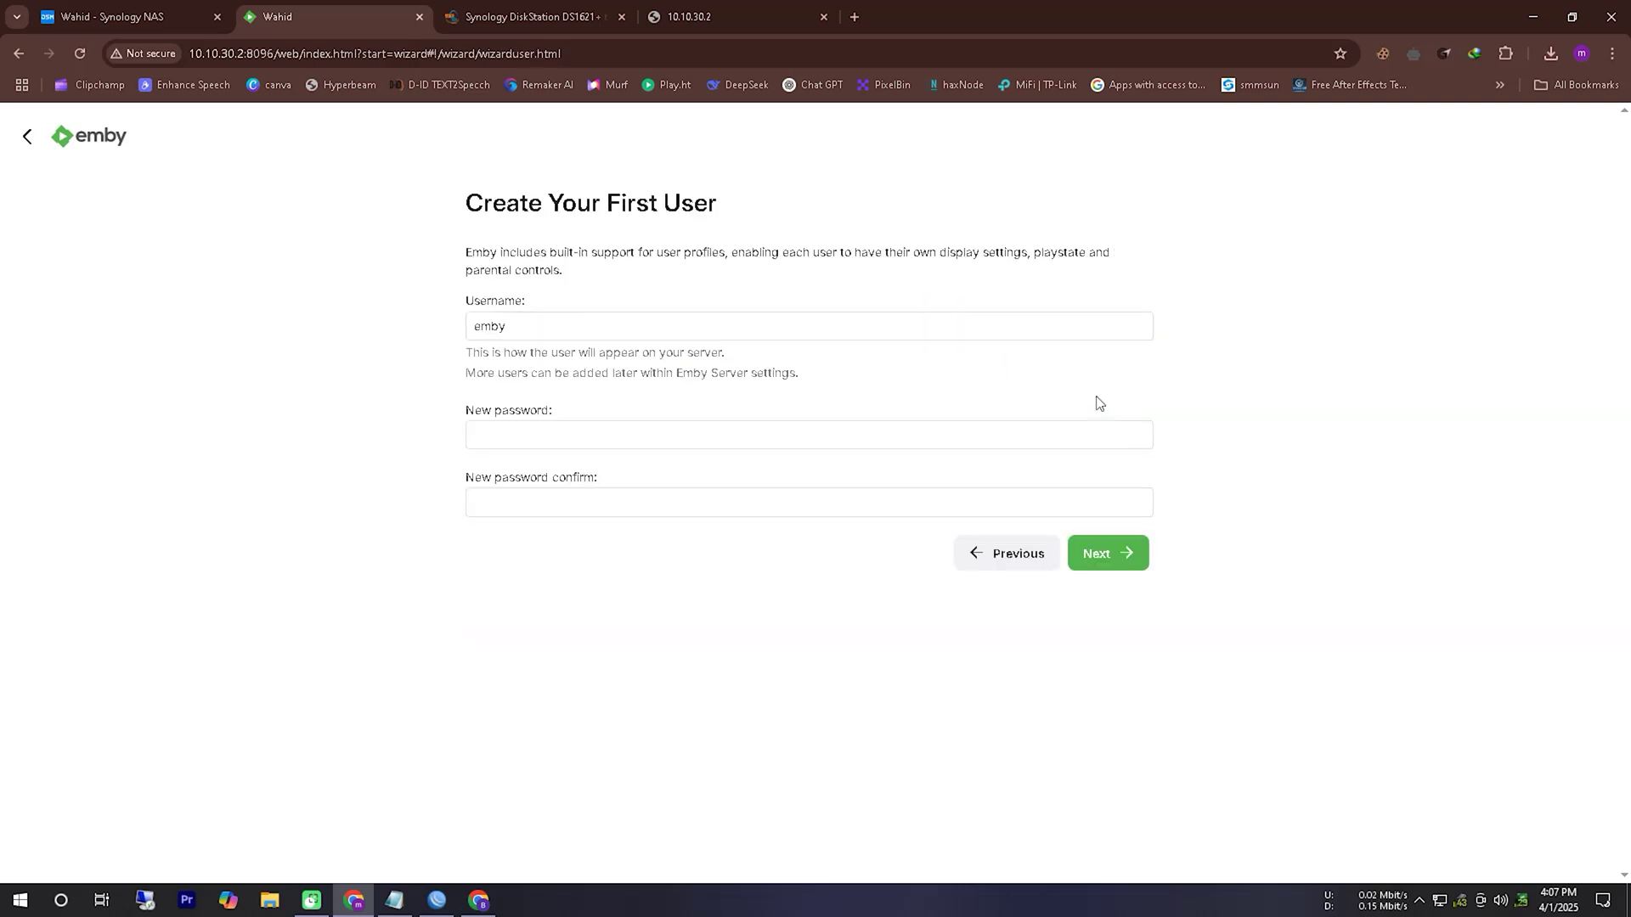
- Enter the first user's username, password and password confirmation, then continue to library setup
left_click(636, 319)
key("ctrl+a")
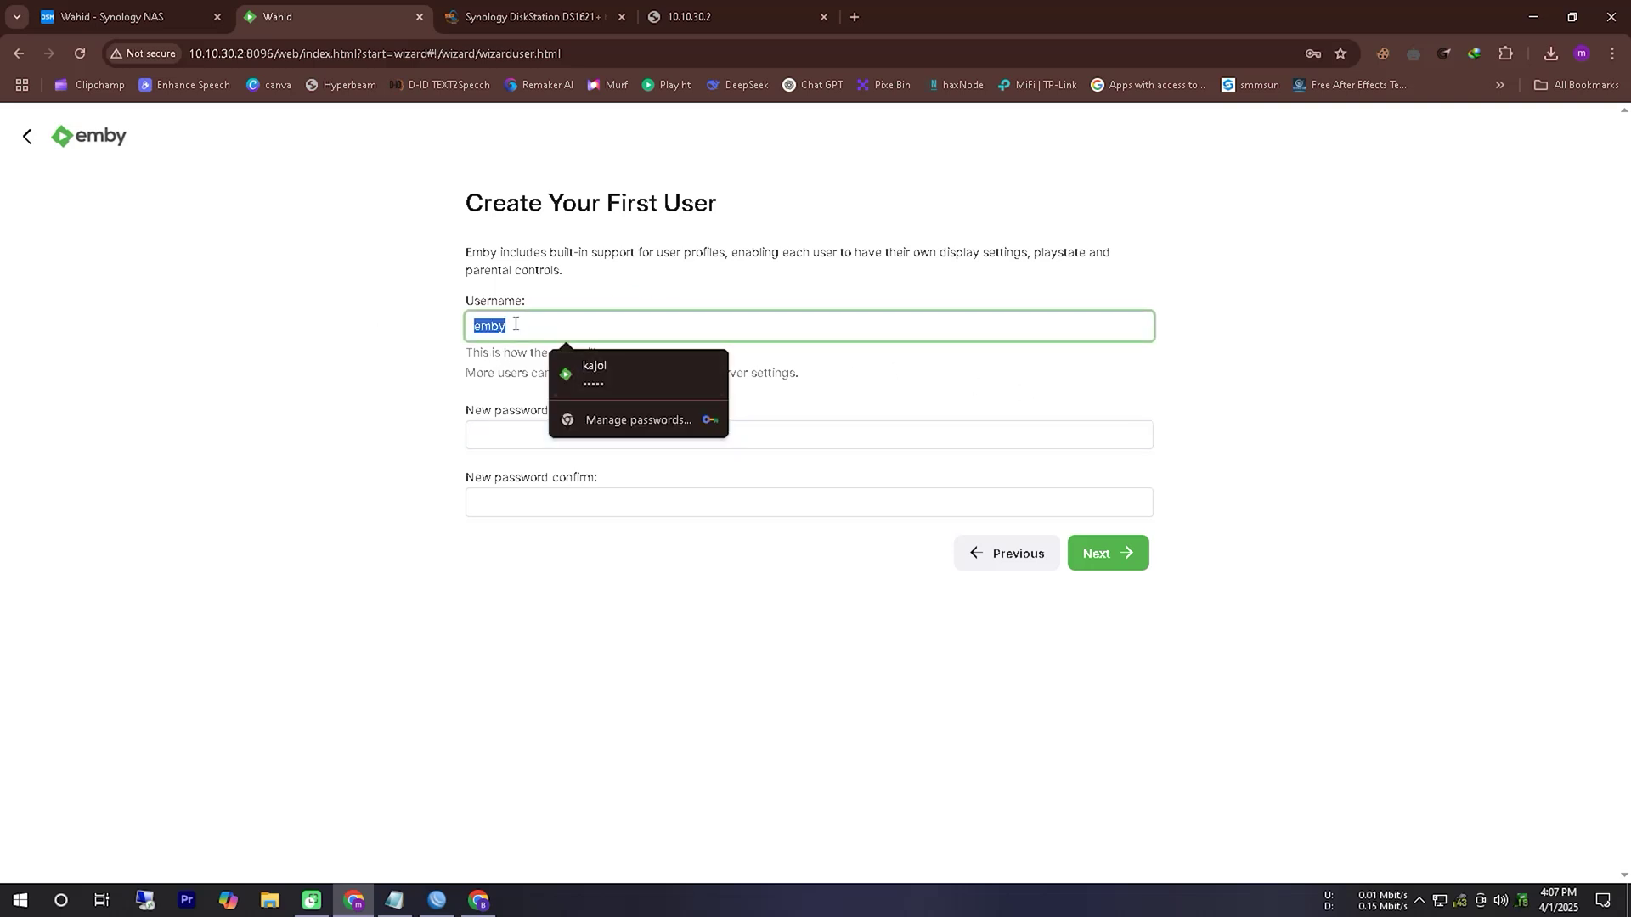
left_click(612, 374)
double_click(502, 326)
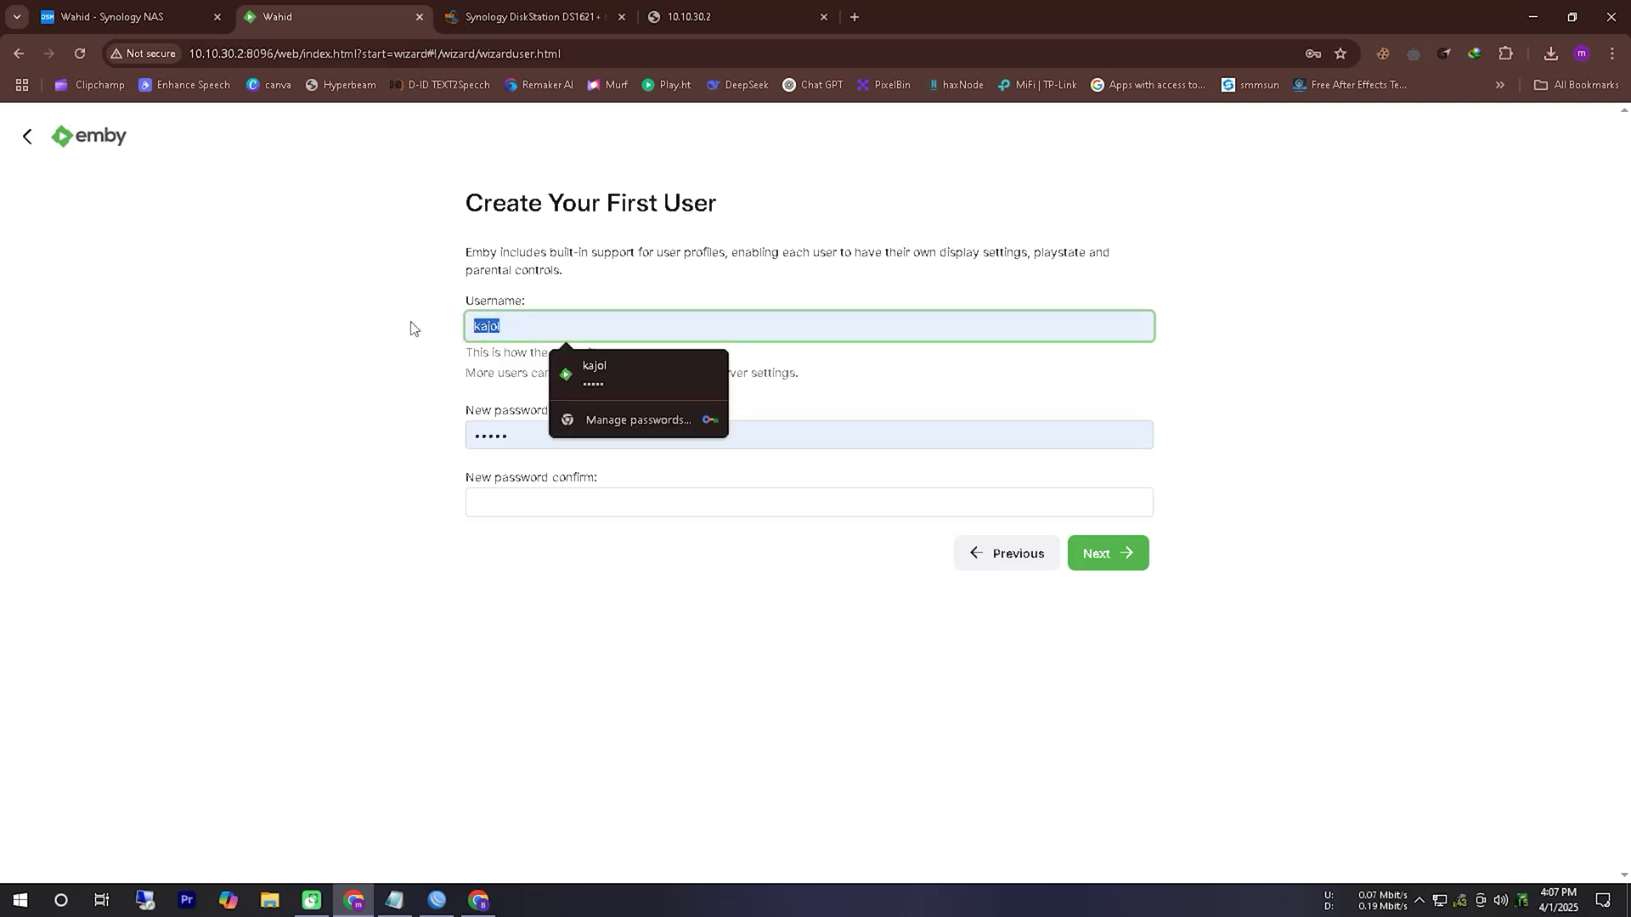
key("Tab")
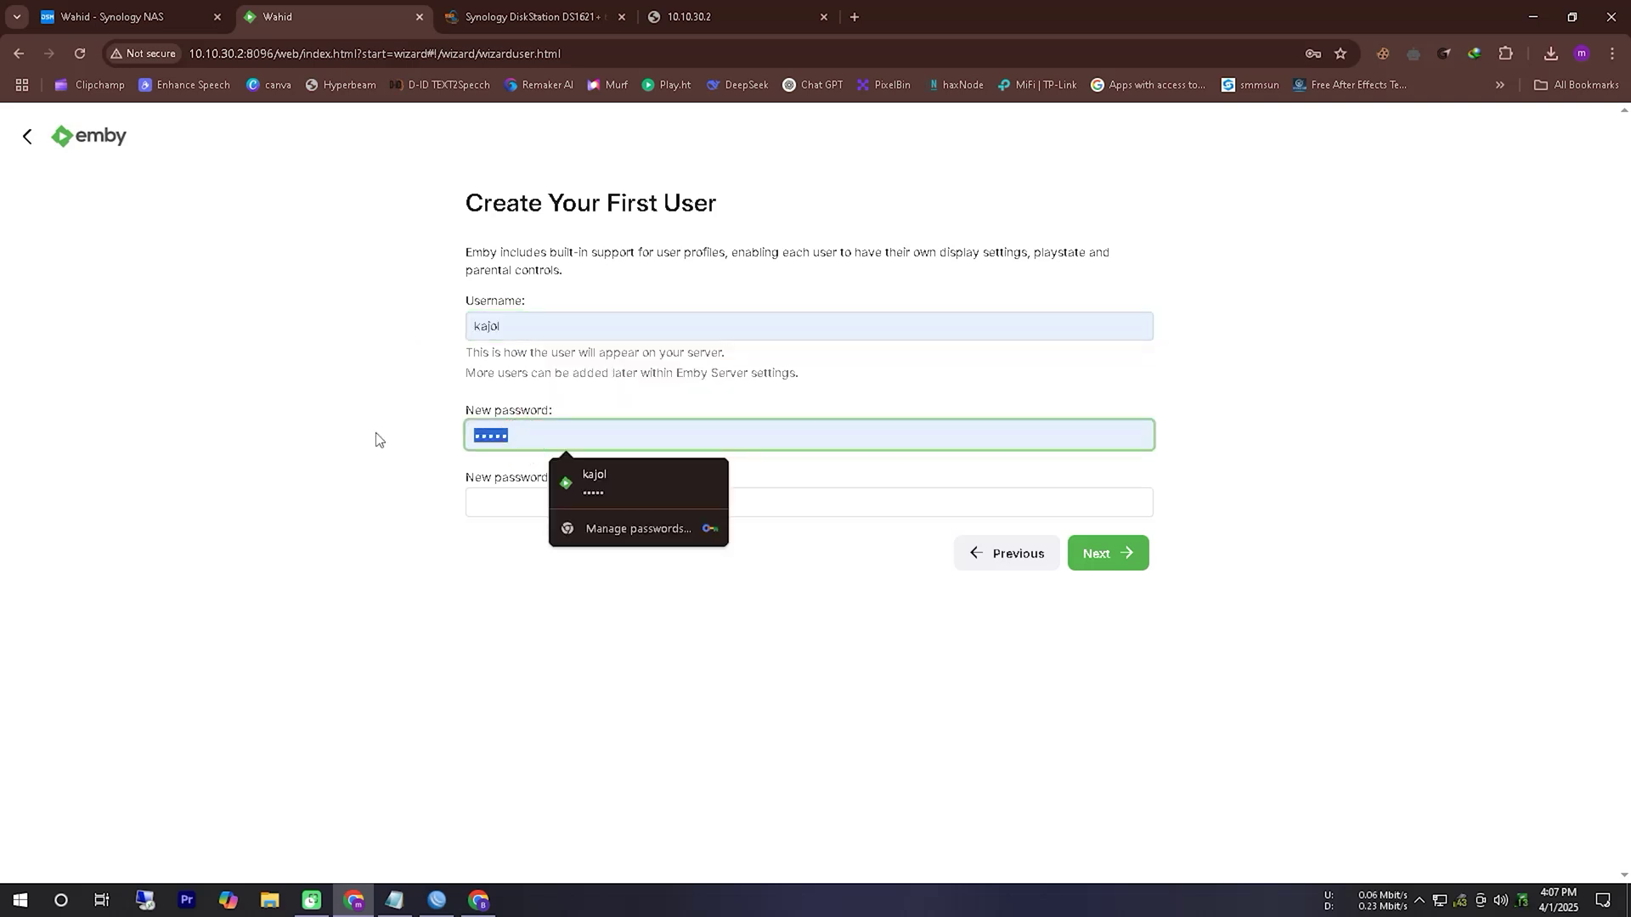
left_click(503, 509)
type("kajol")
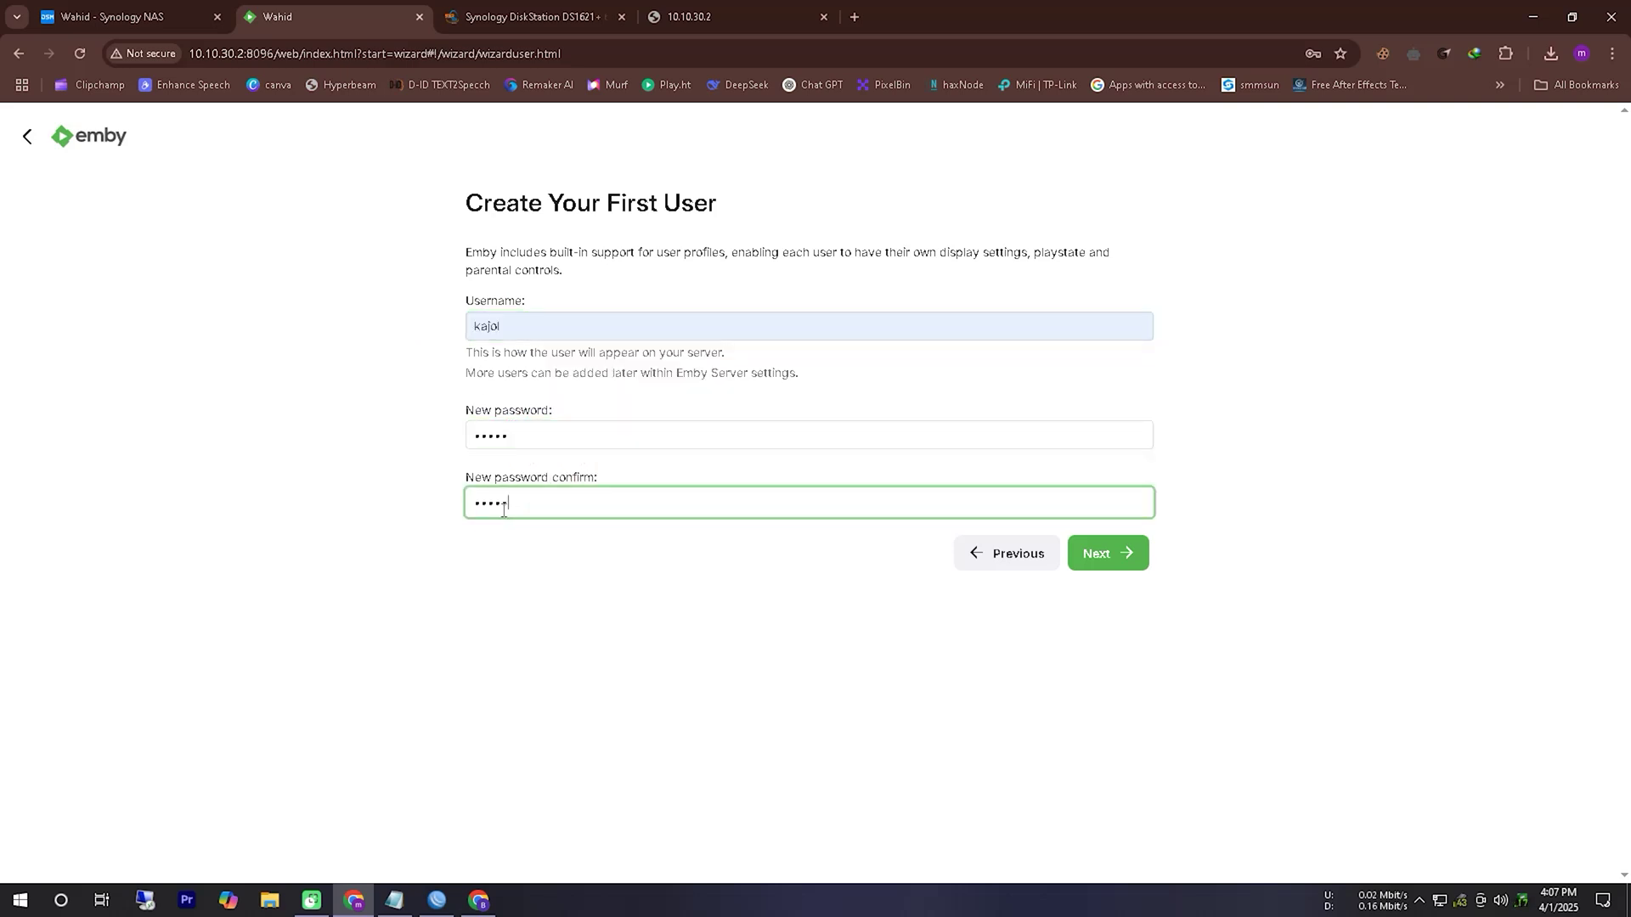
left_click(608, 626)
left_click(1113, 553)
left_click(959, 302)
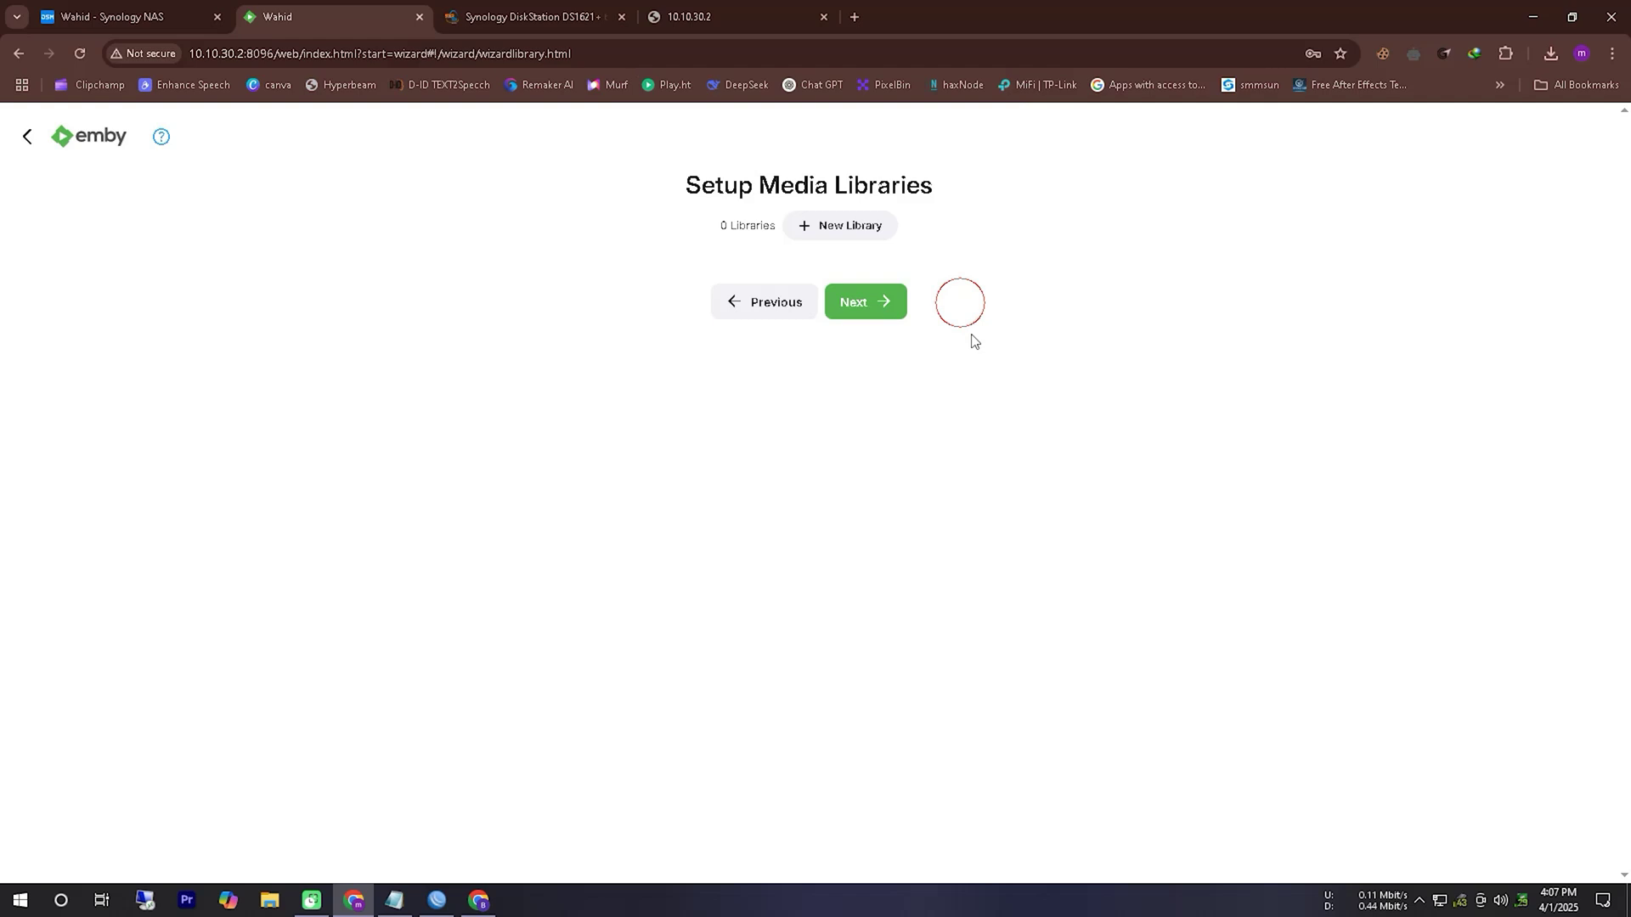
- Skip libraries, keep English metadata and automatic port mapping, accept the terms, and finish
left_click(856, 307)
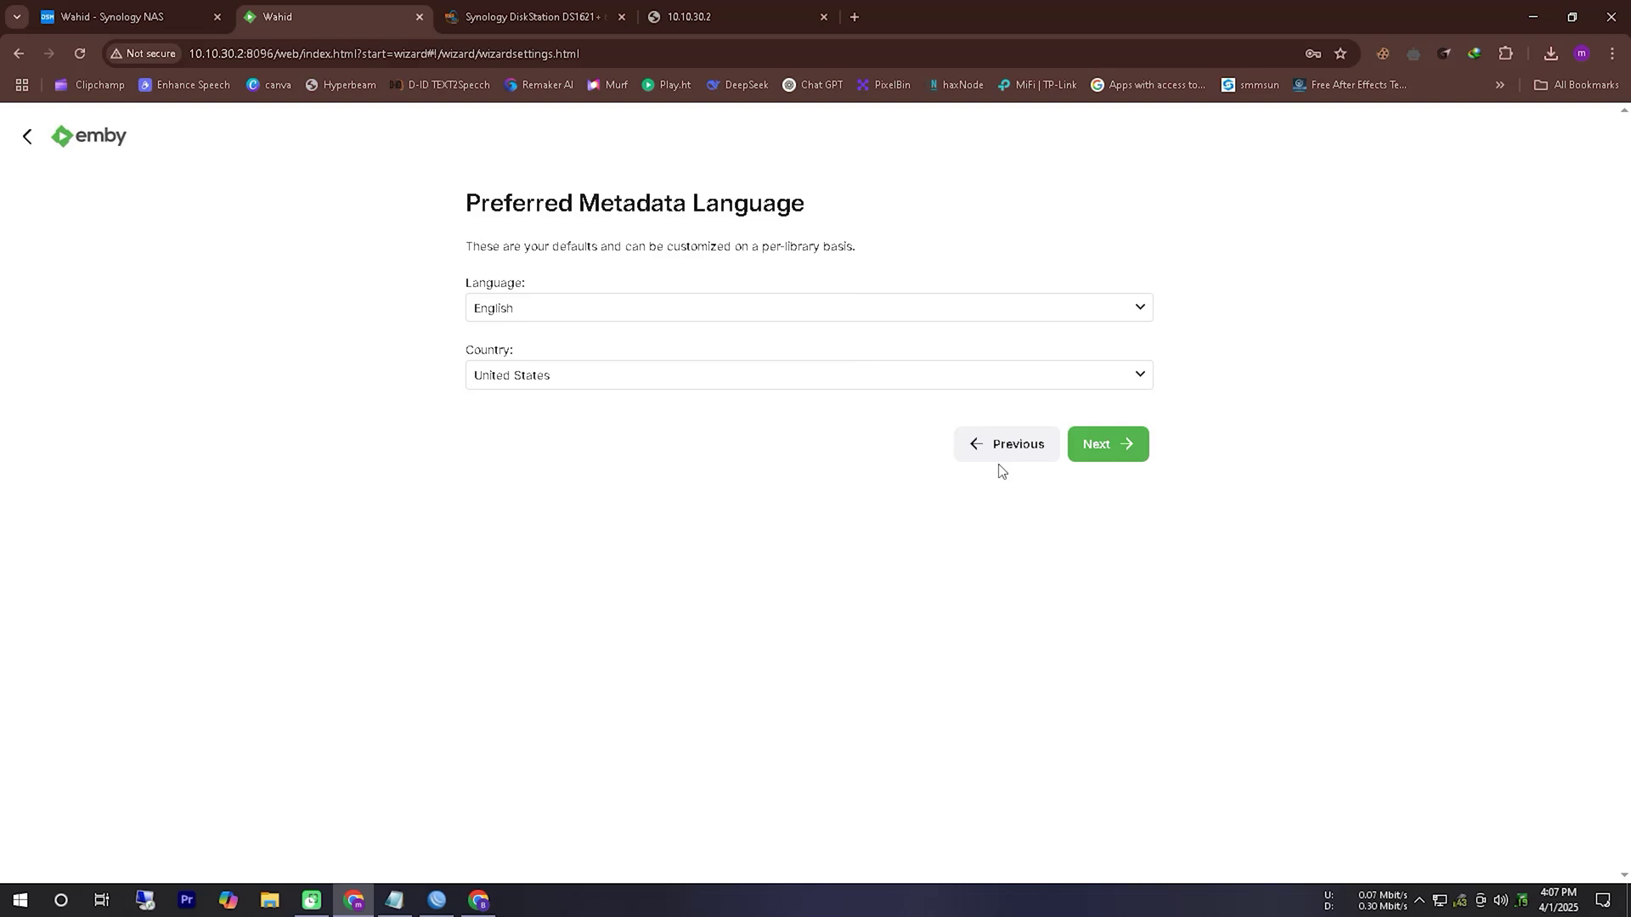
left_click(1113, 459)
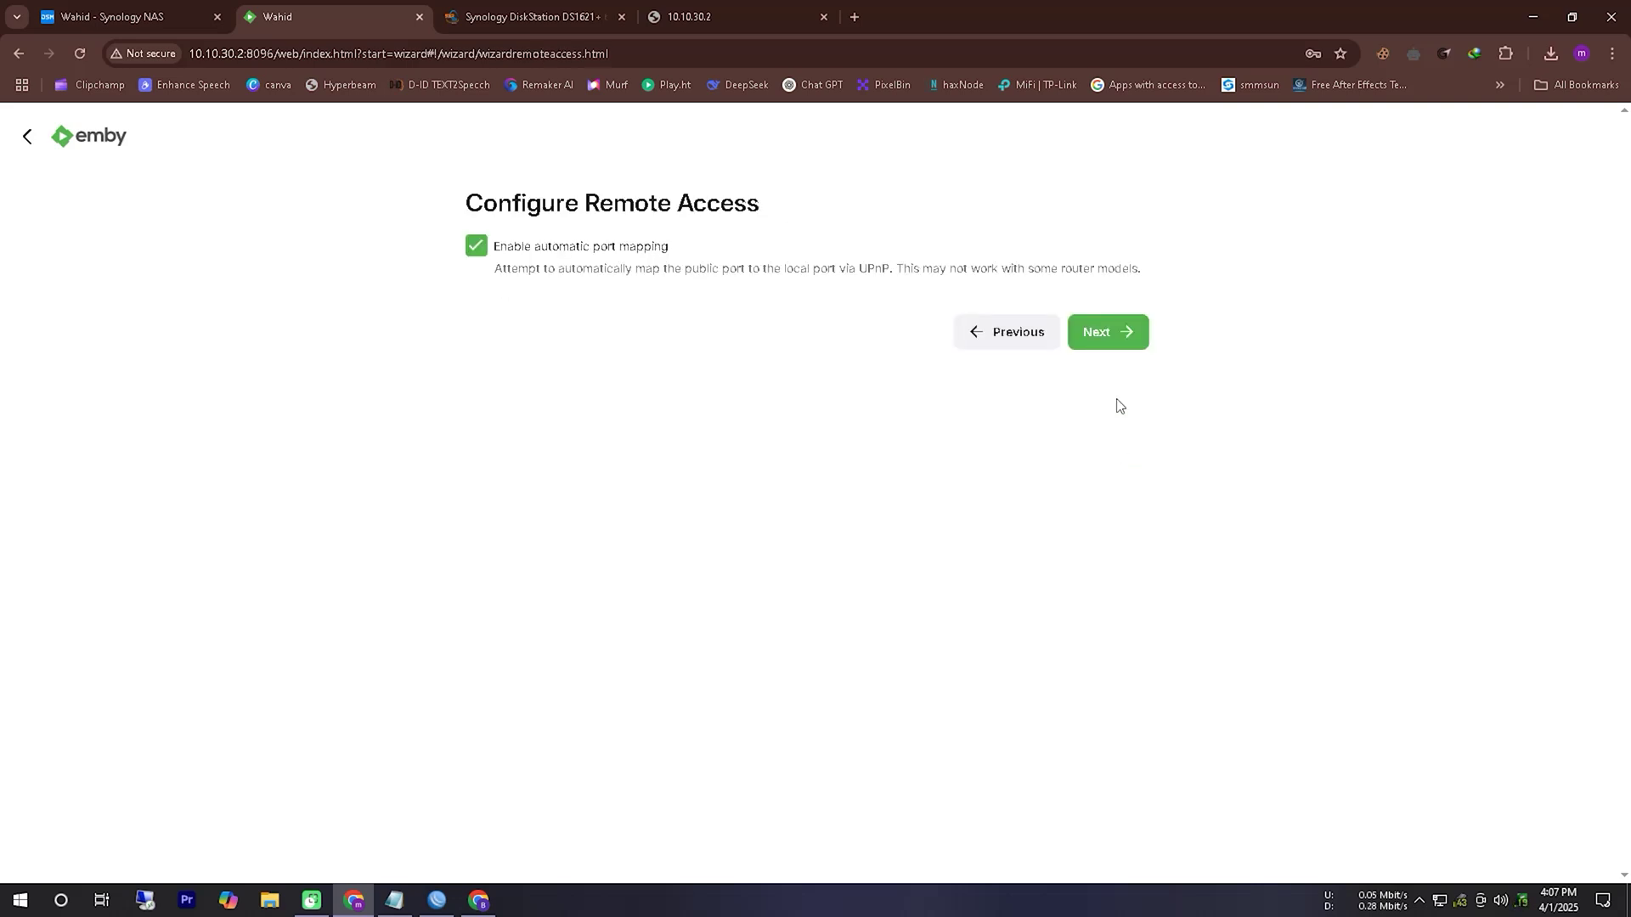
left_click(1118, 350)
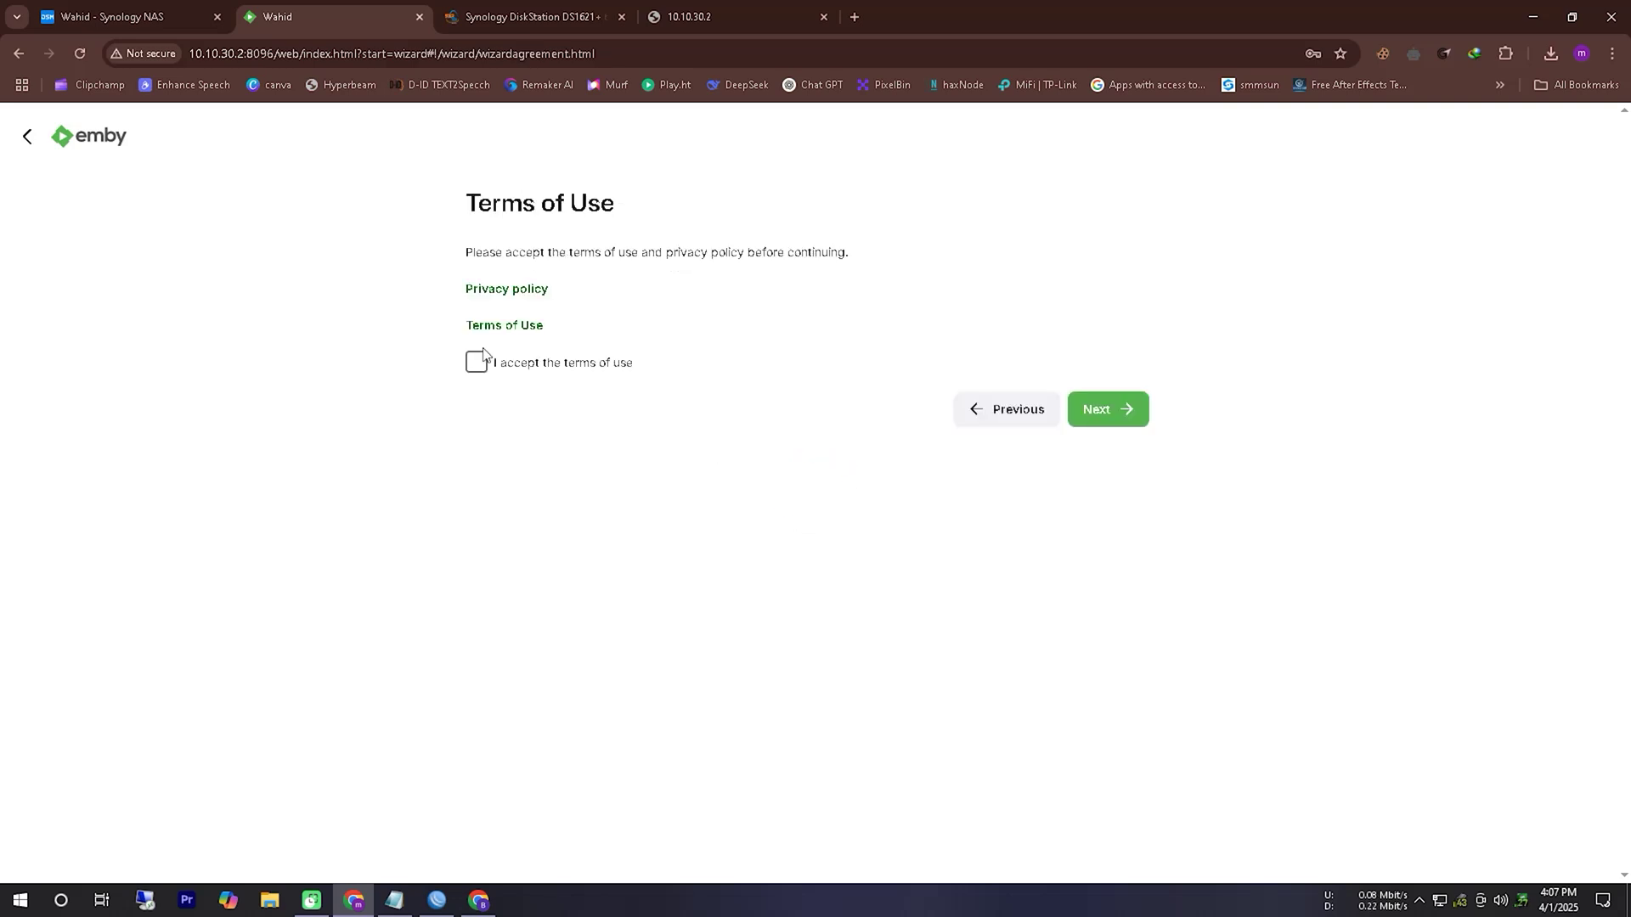
left_click(476, 367)
left_click(1102, 412)
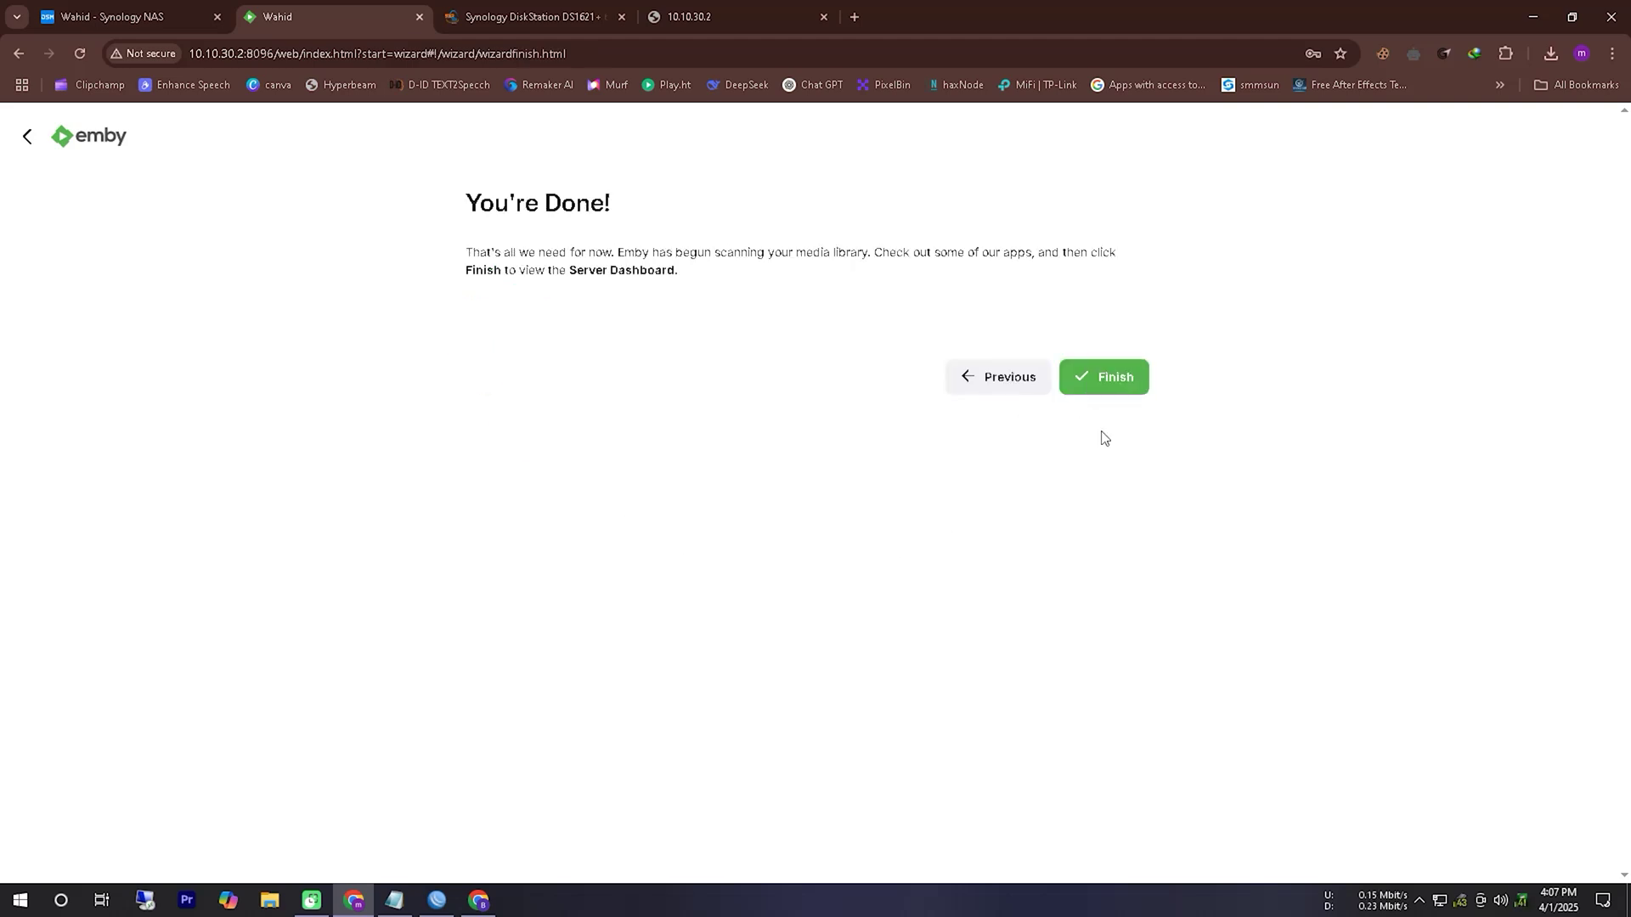
left_click(1106, 397)
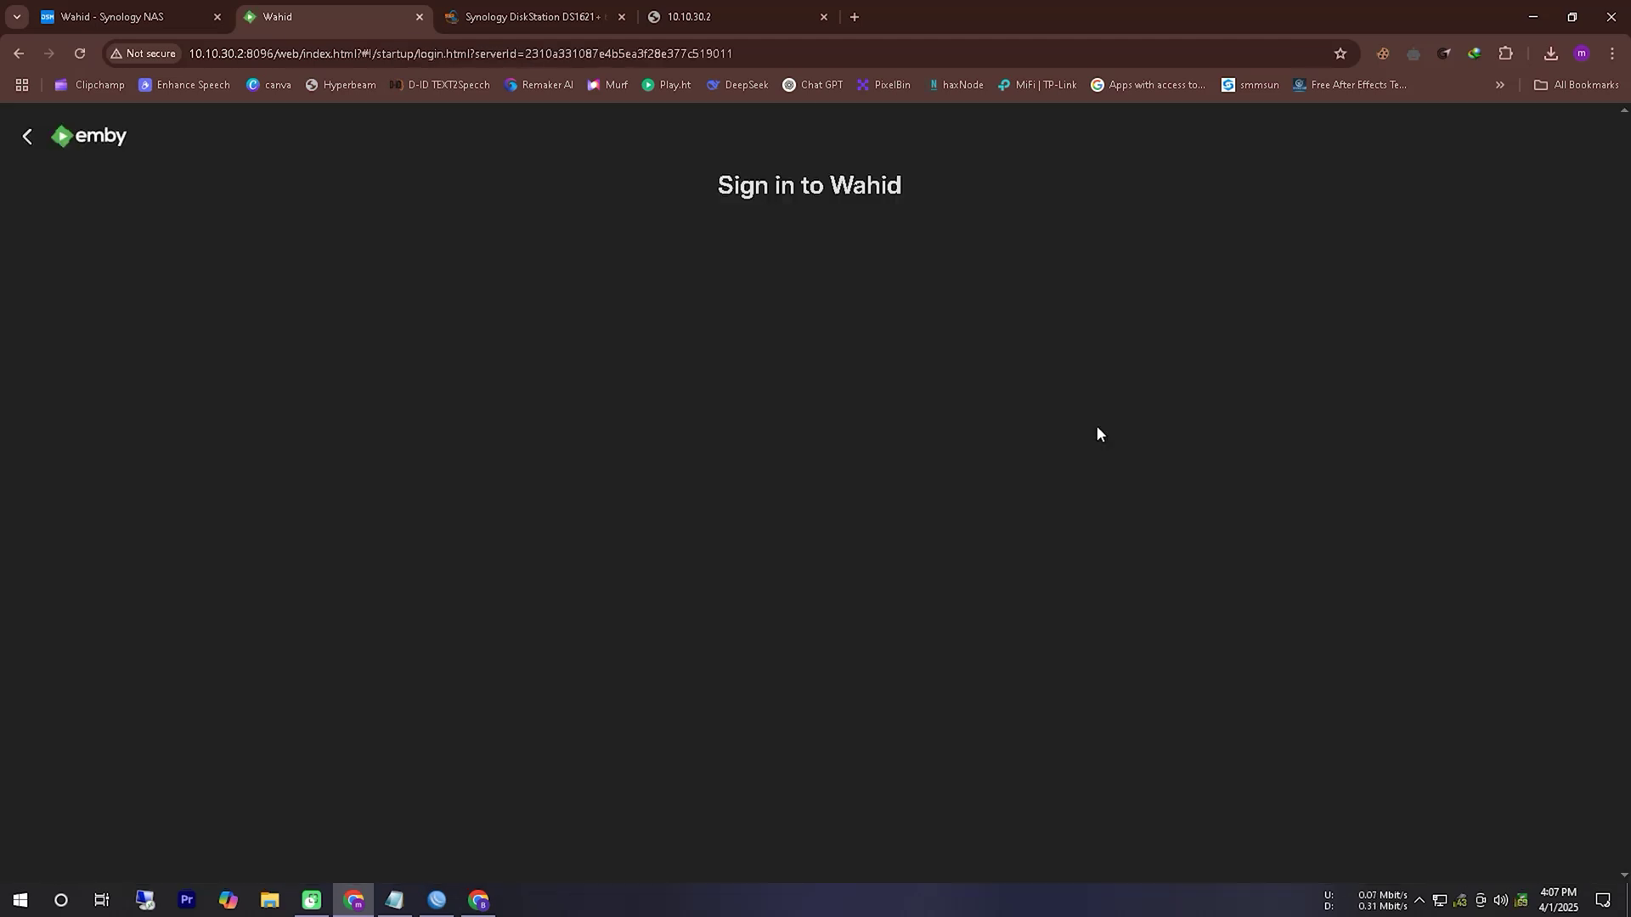
- Sign in as the new user and open the Library settings, which list 0 libraries
left_click(633, 322)
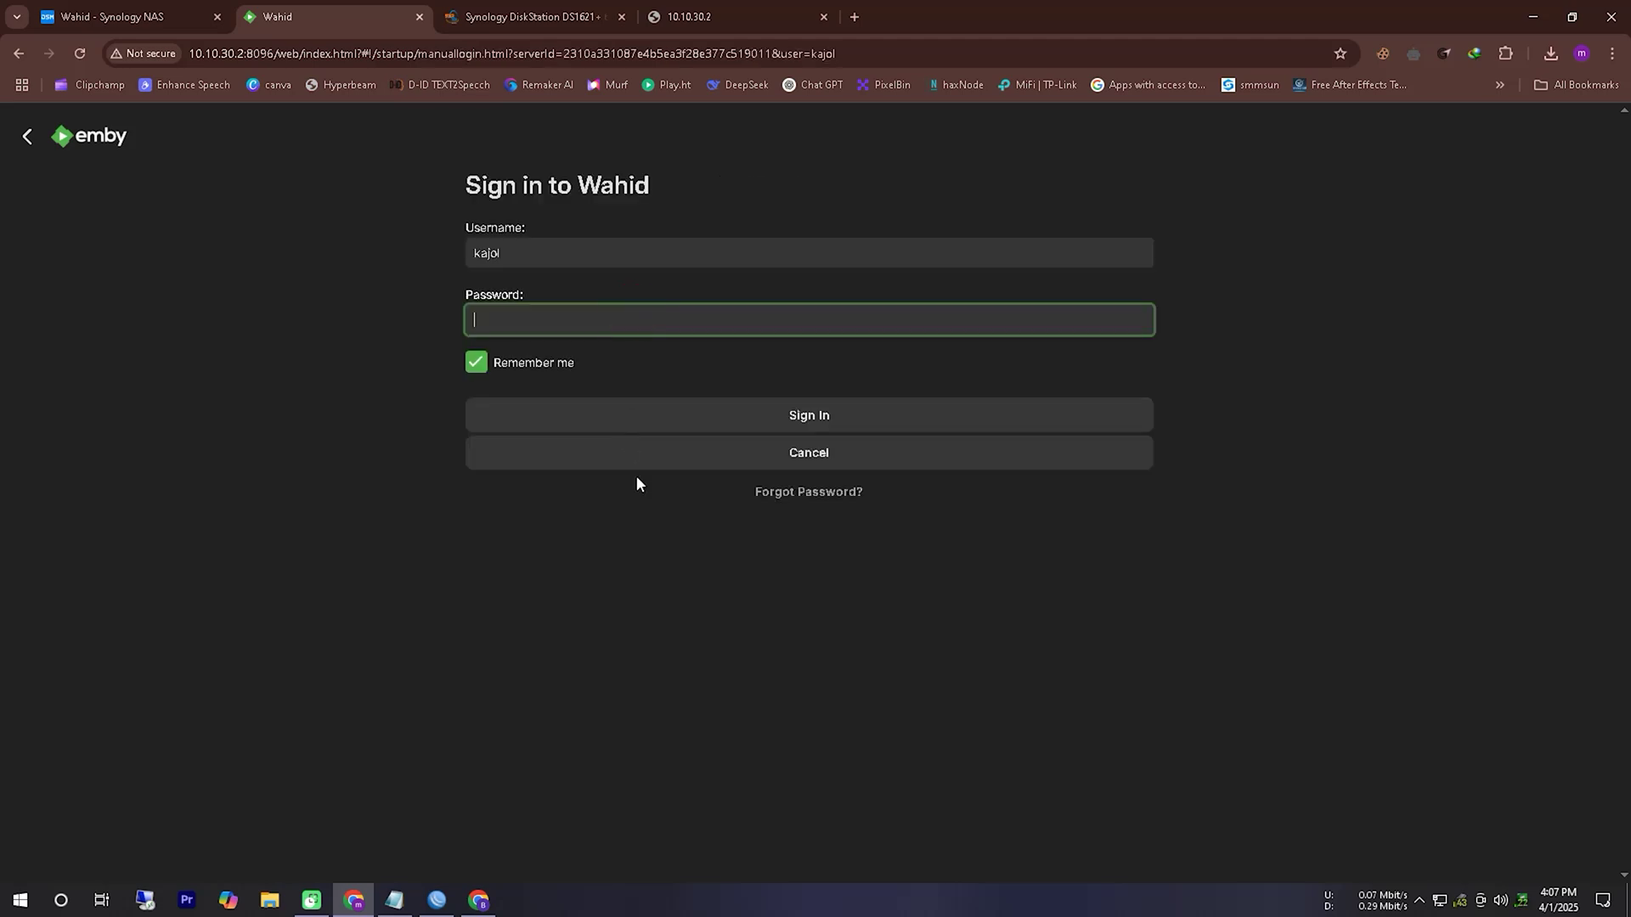
left_click(560, 319)
left_click(560, 344)
left_click(852, 418)
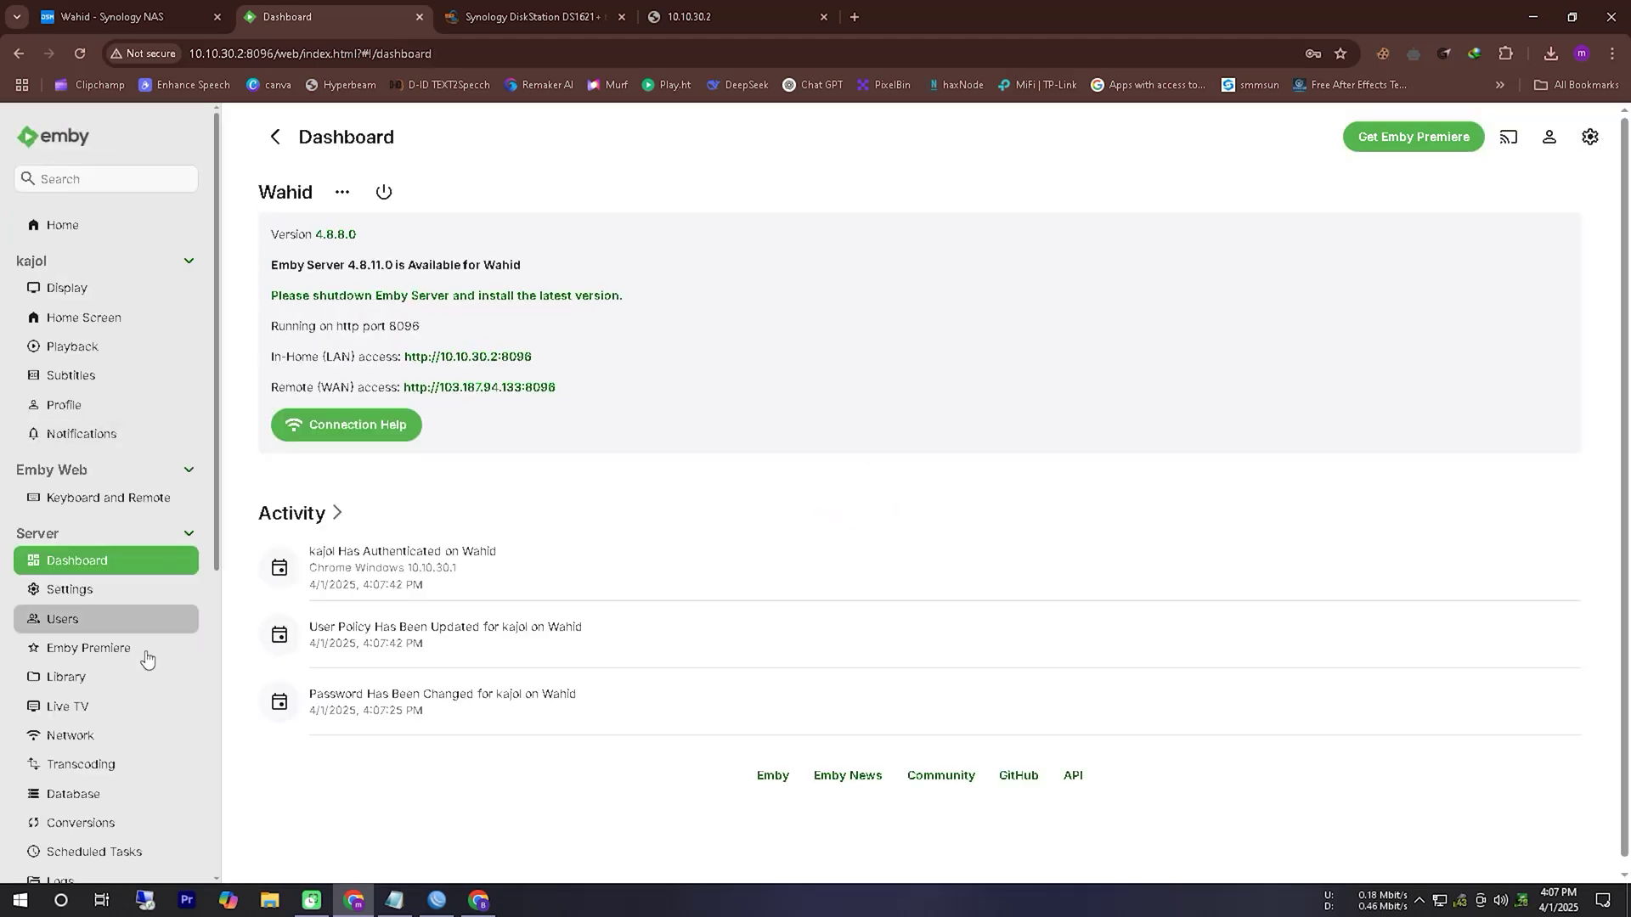
left_click(127, 677)
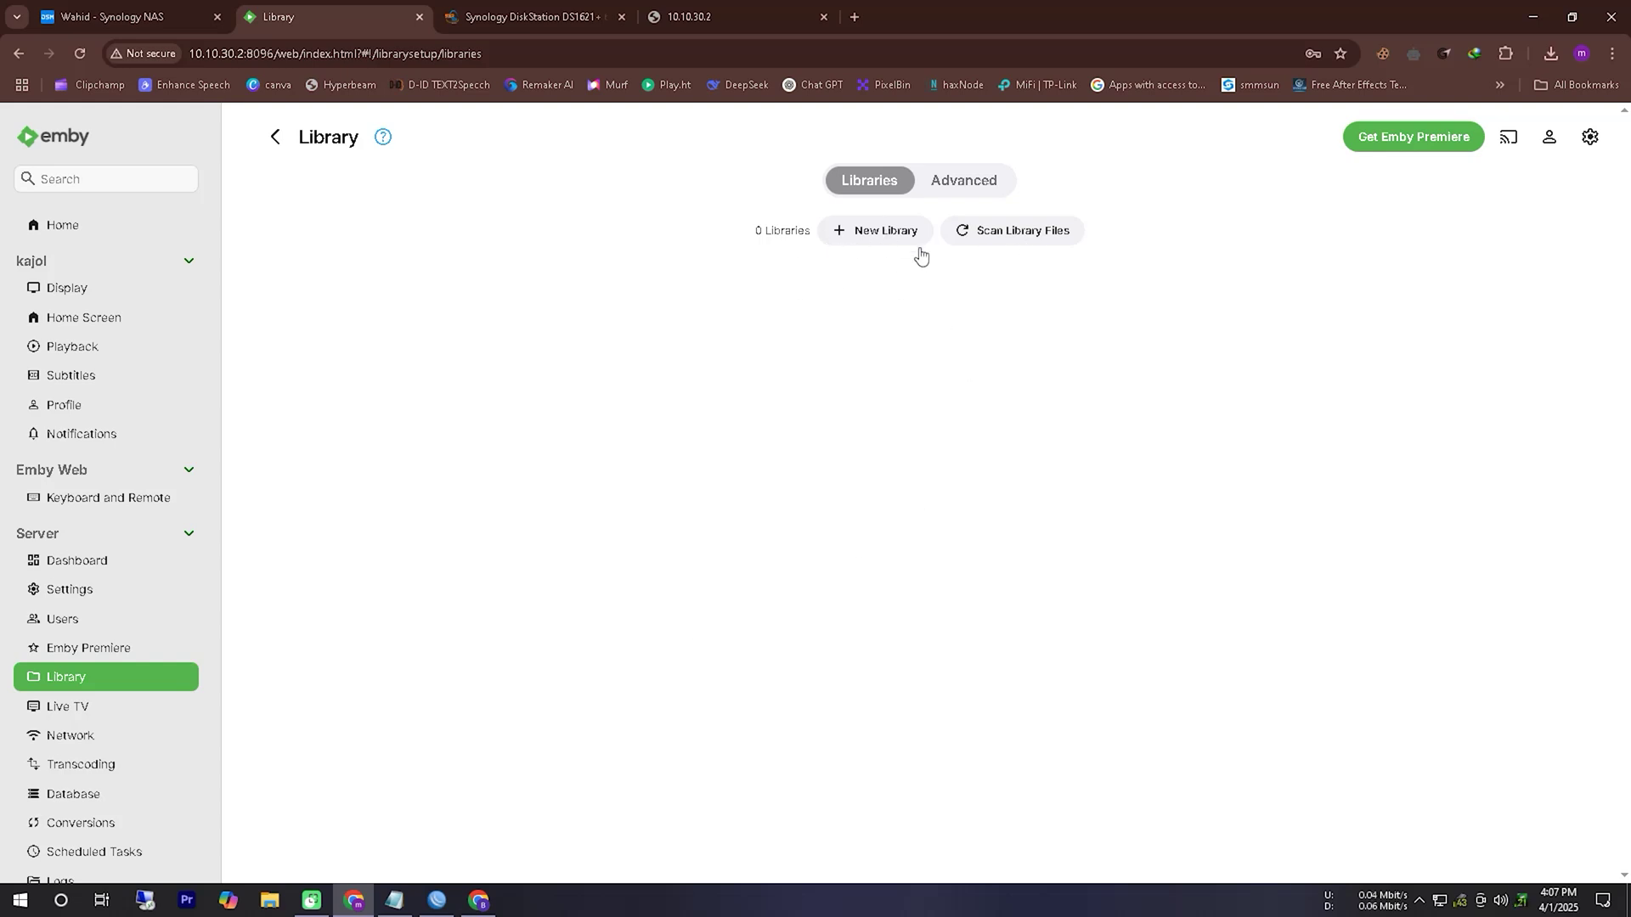
left_click(121, 19)
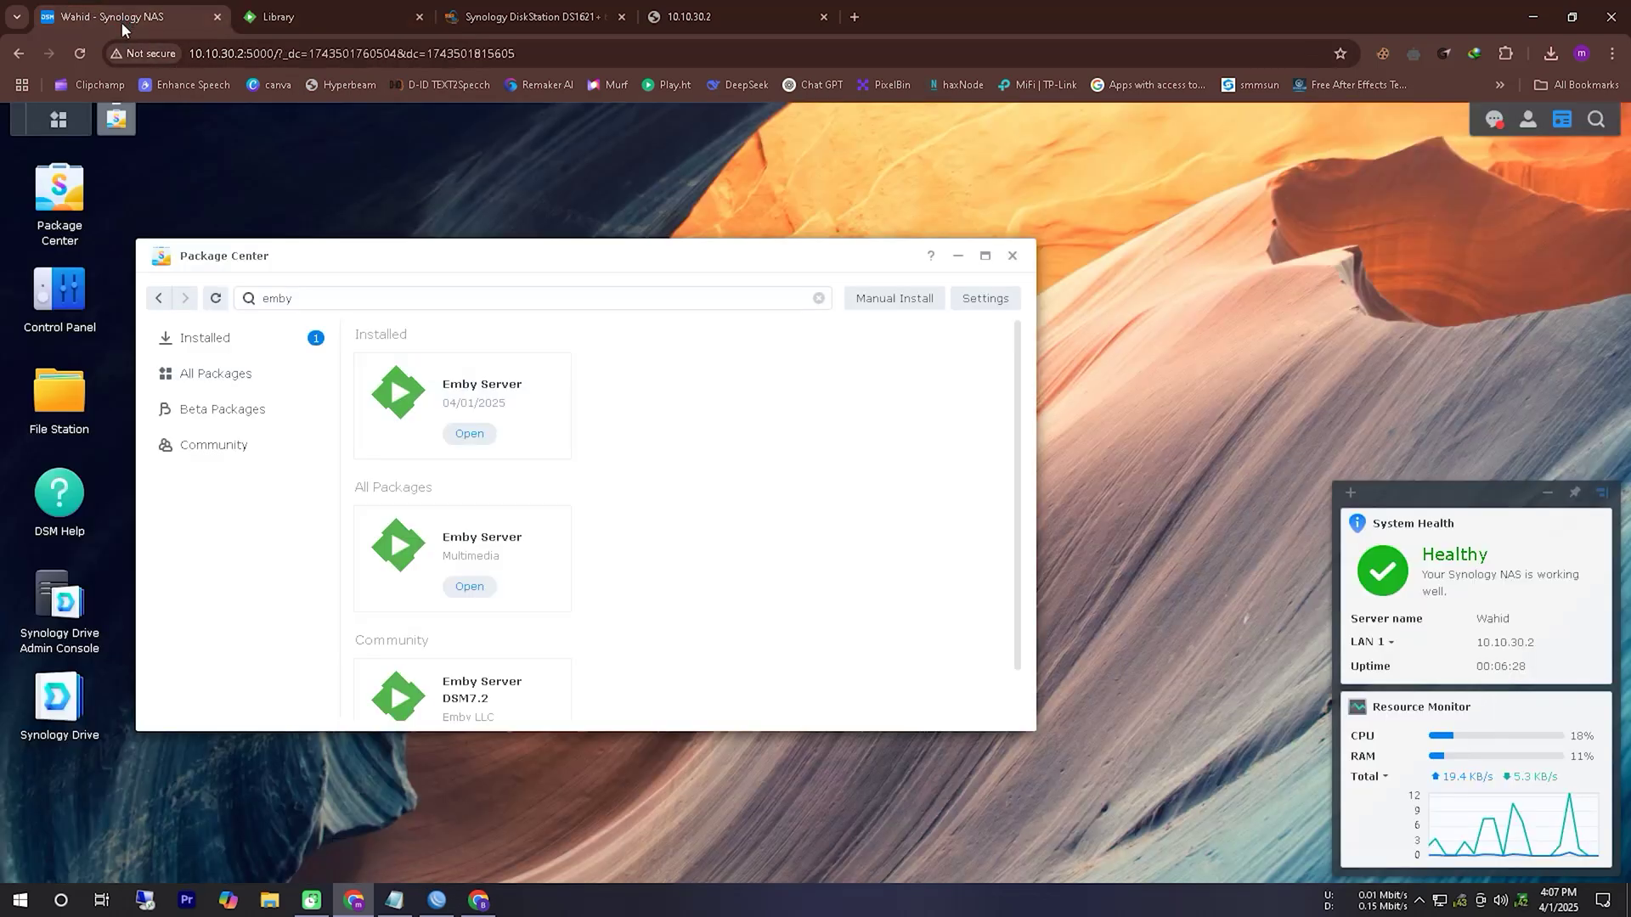
- Create an SSD shared folder with the recycle bin off and read/write access for the local user
left_click(1013, 257)
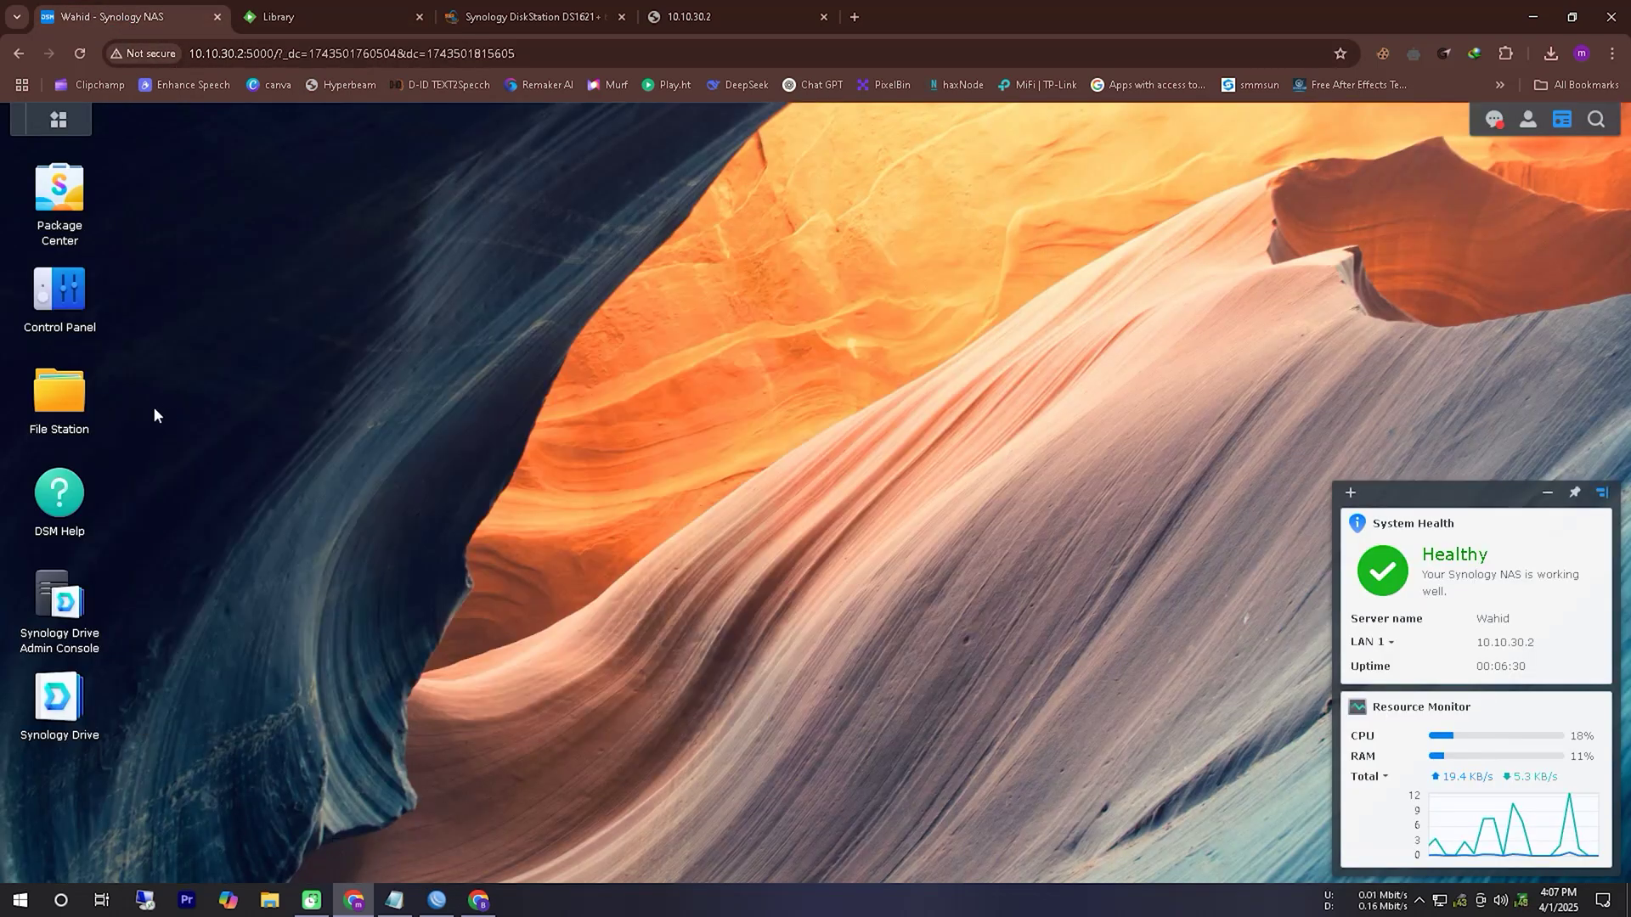
left_click(71, 400)
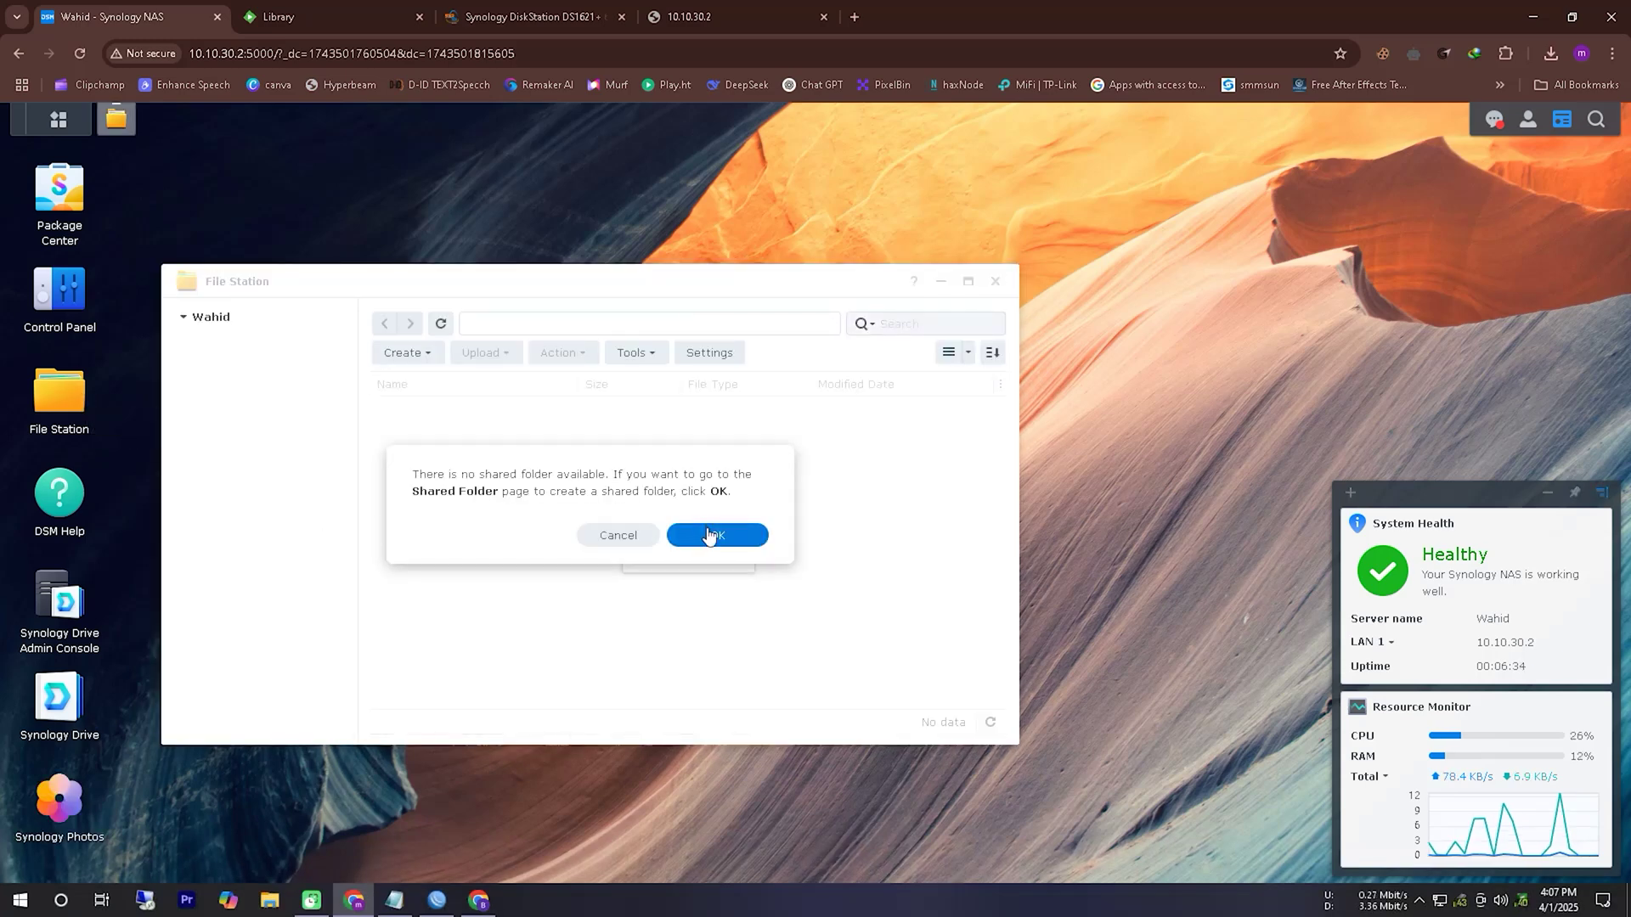
left_click(716, 536)
type("SSD")
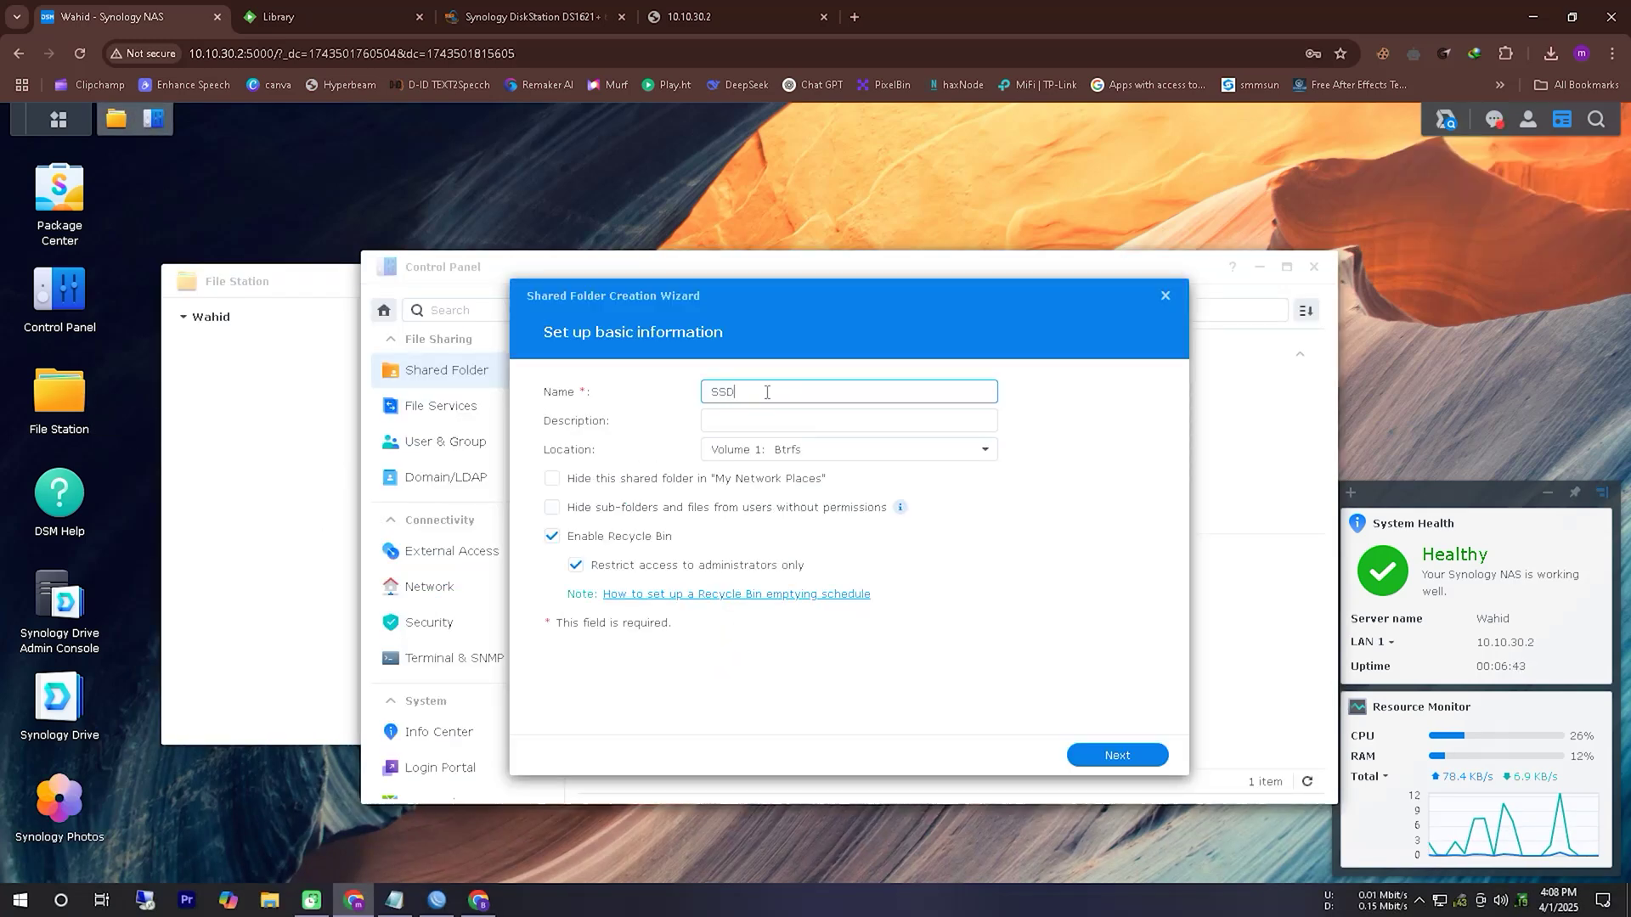
left_click(551, 536)
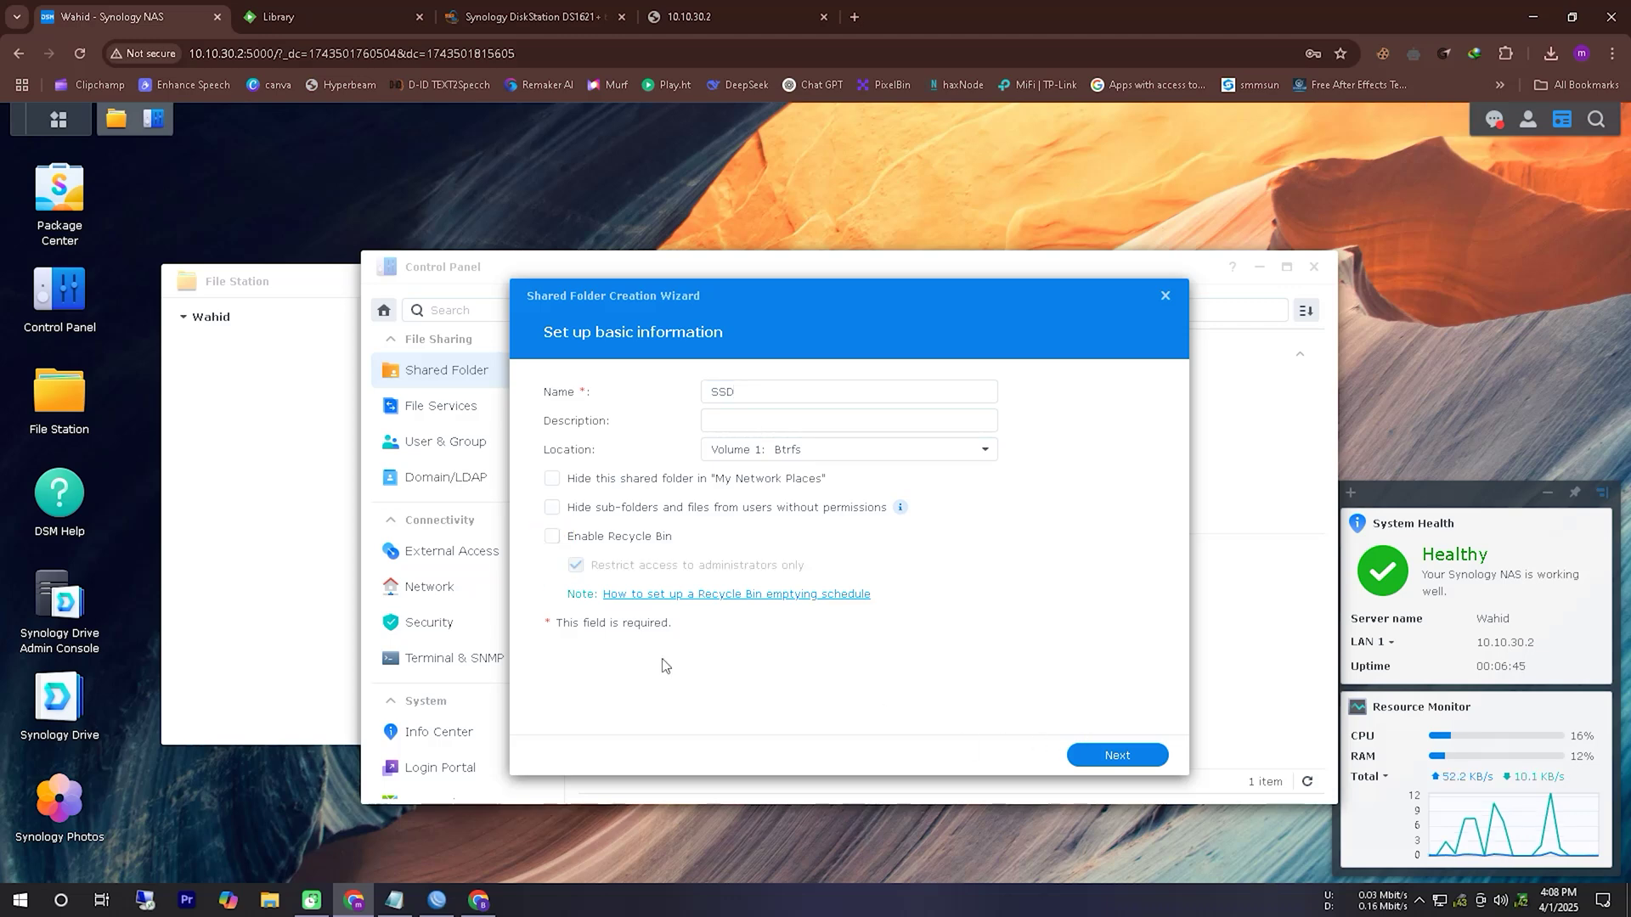
left_click(1112, 755)
left_click(1115, 757)
left_click(1117, 759)
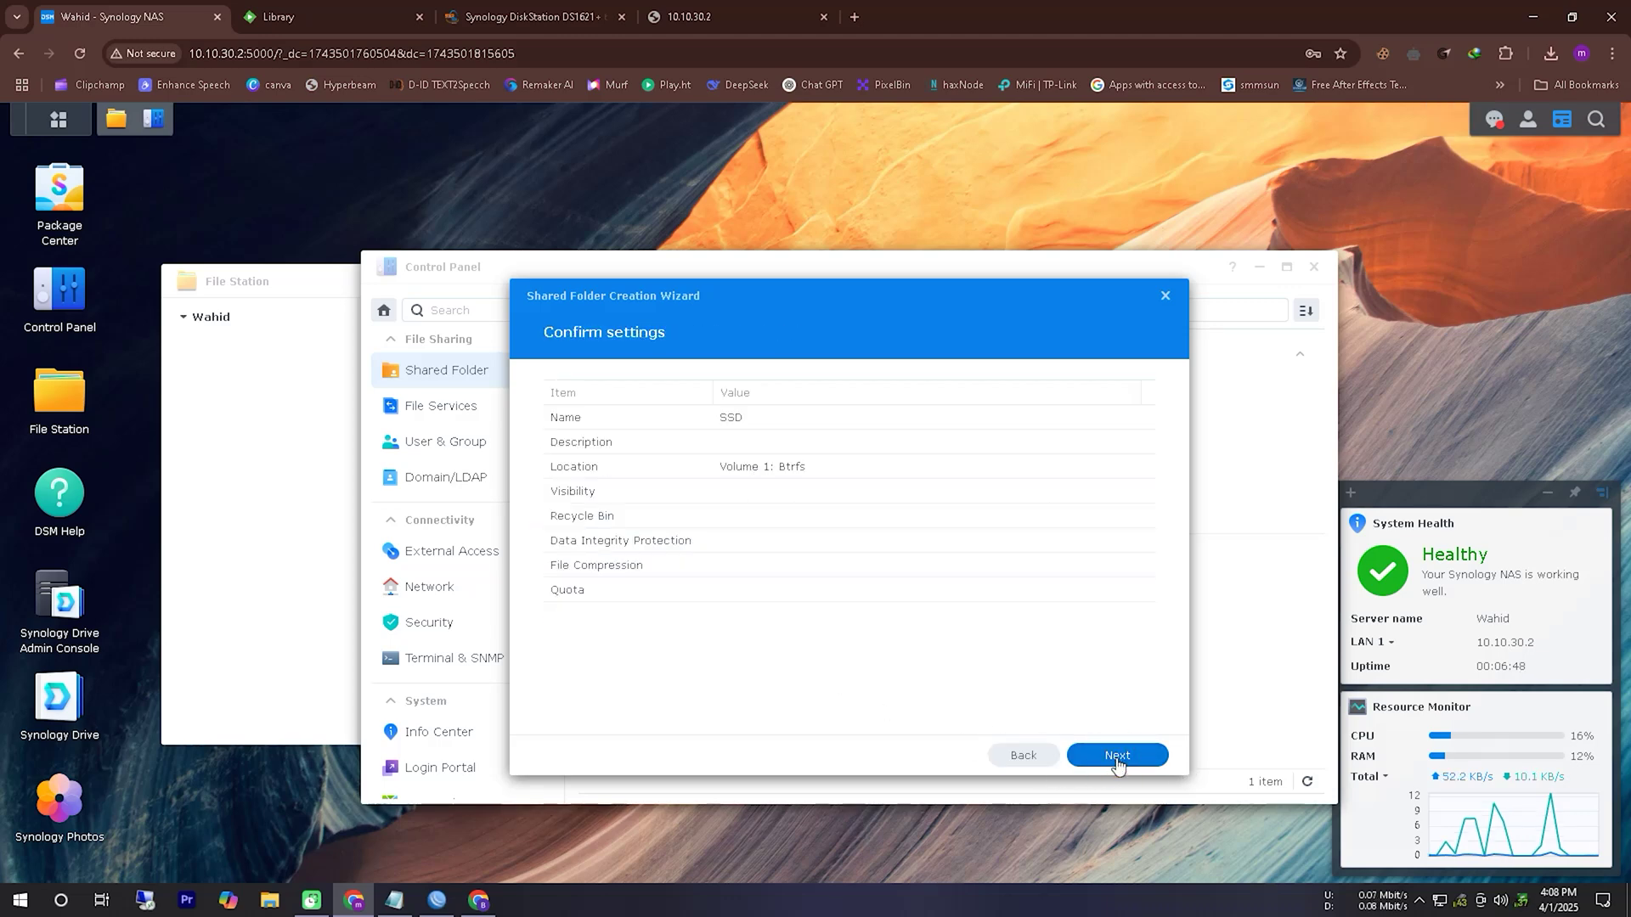
left_click(1117, 758)
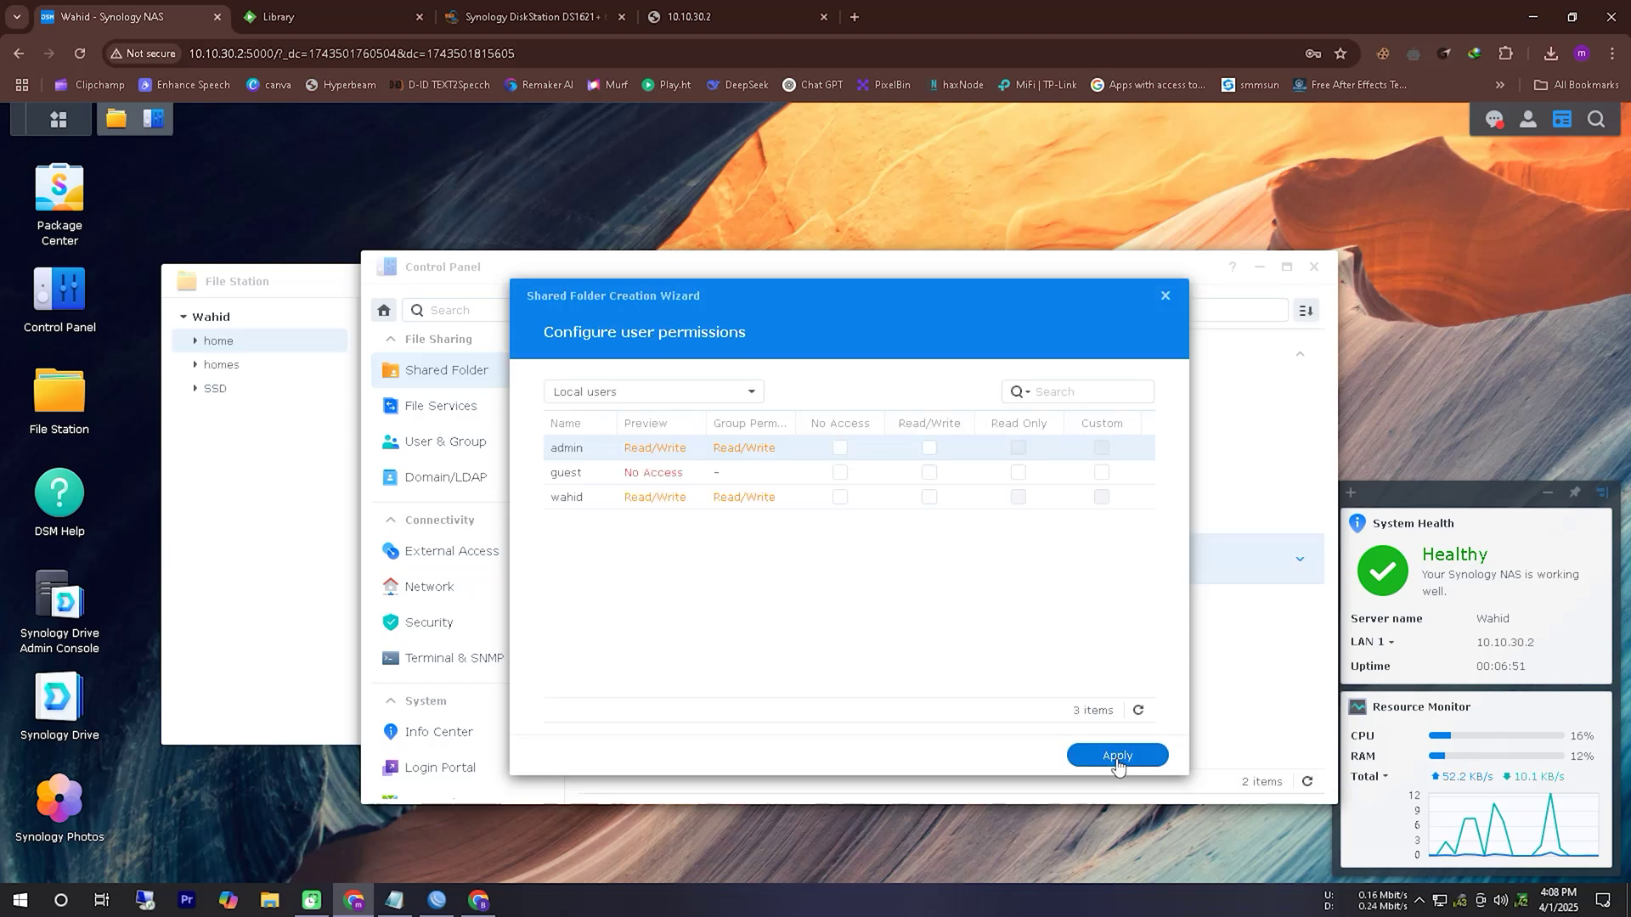
left_click(929, 497)
left_click(1104, 758)
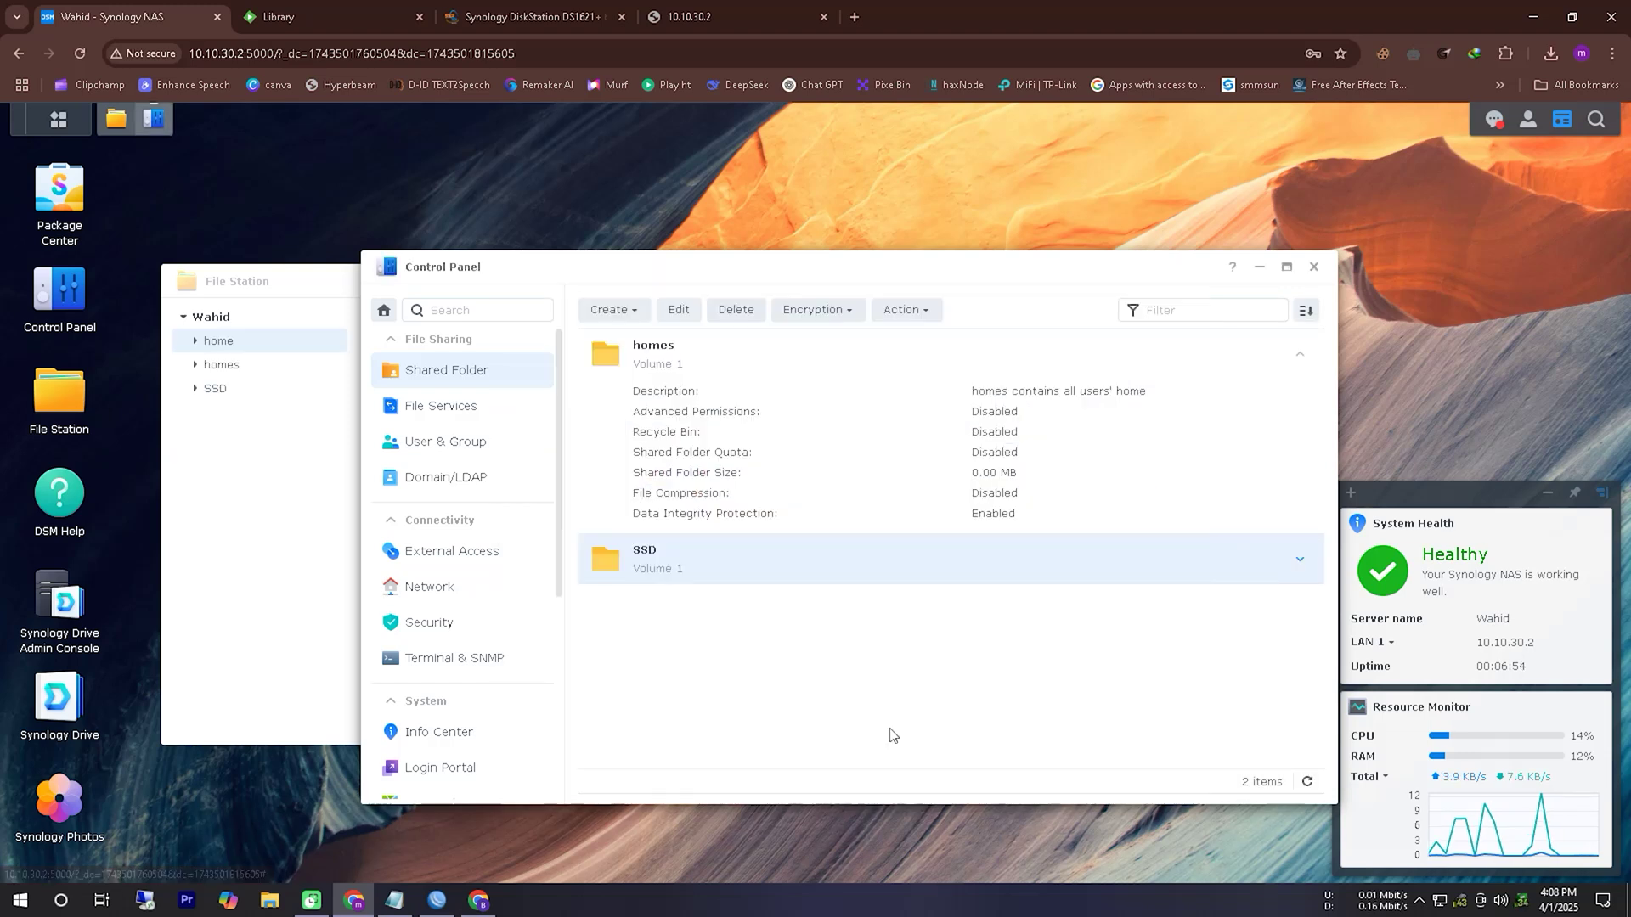
- Start a second shared folder from the shared folder list and begin typing its name
left_click(512, 384)
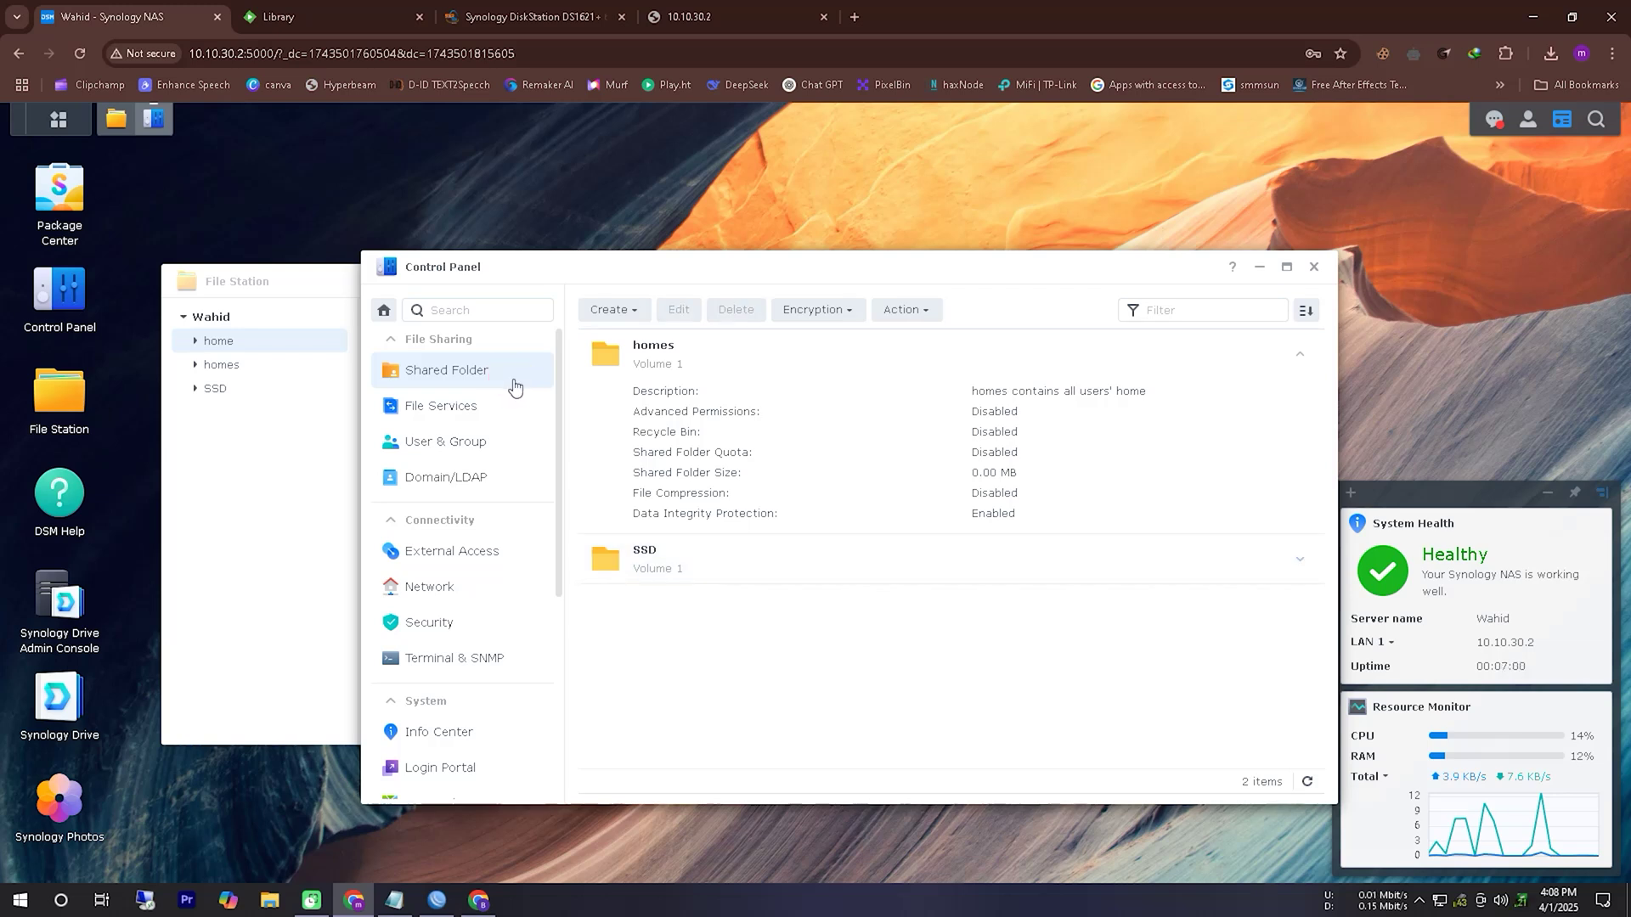
left_click(630, 311)
left_click(645, 341)
left_click(715, 394)
type("EMBY")
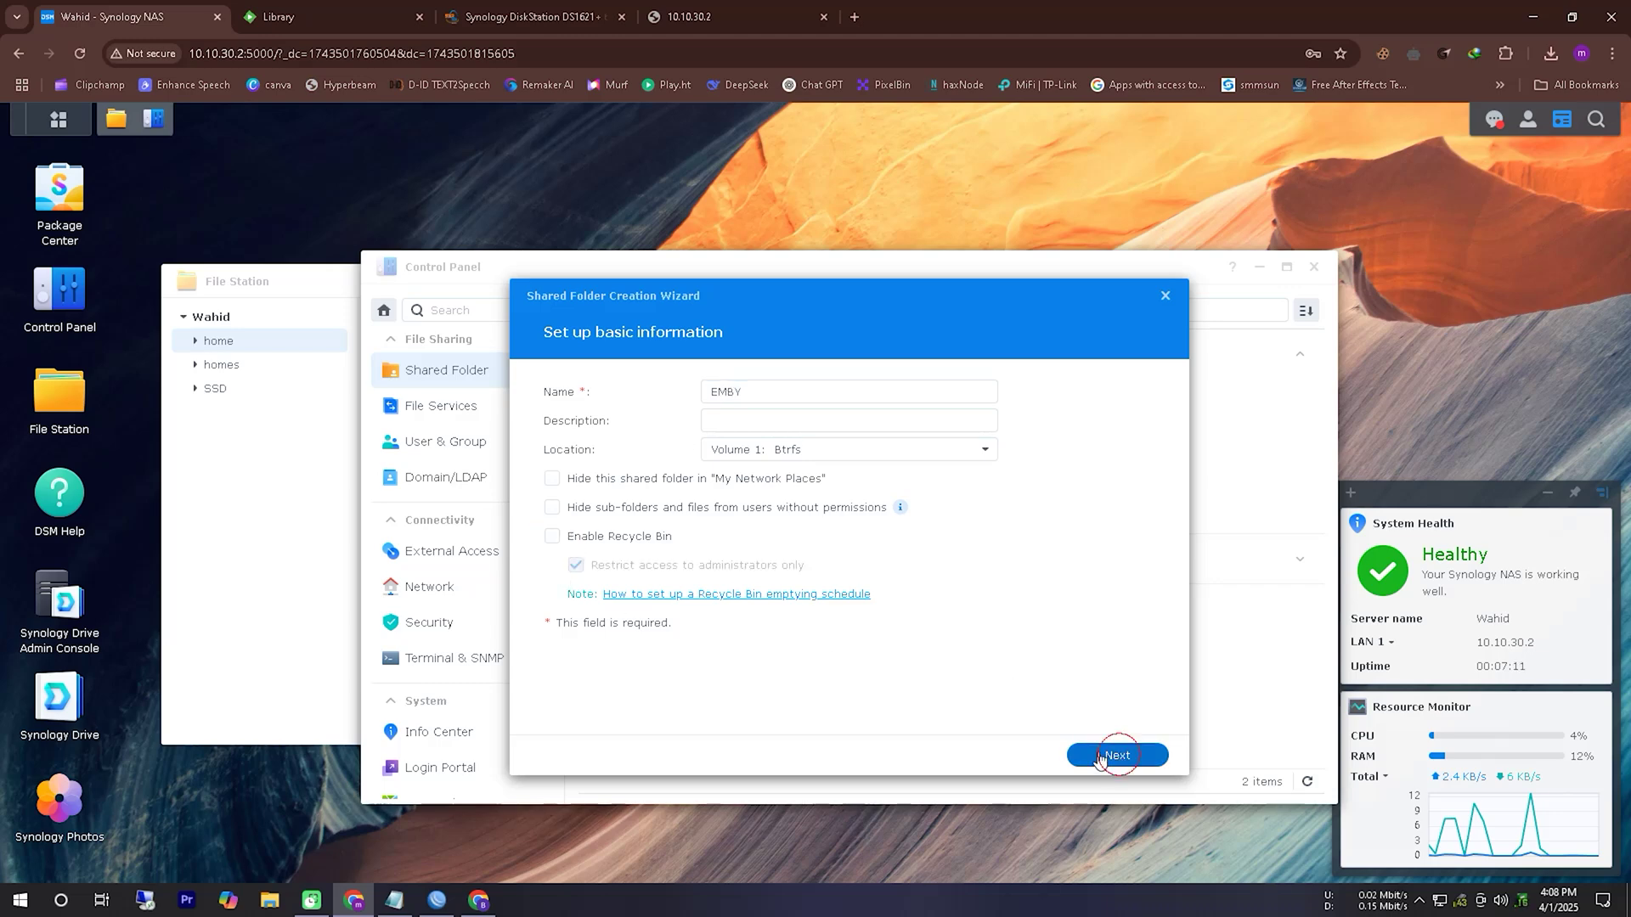
- Complete the wizard steps to create the EMBY shared folder
left_click(1112, 760)
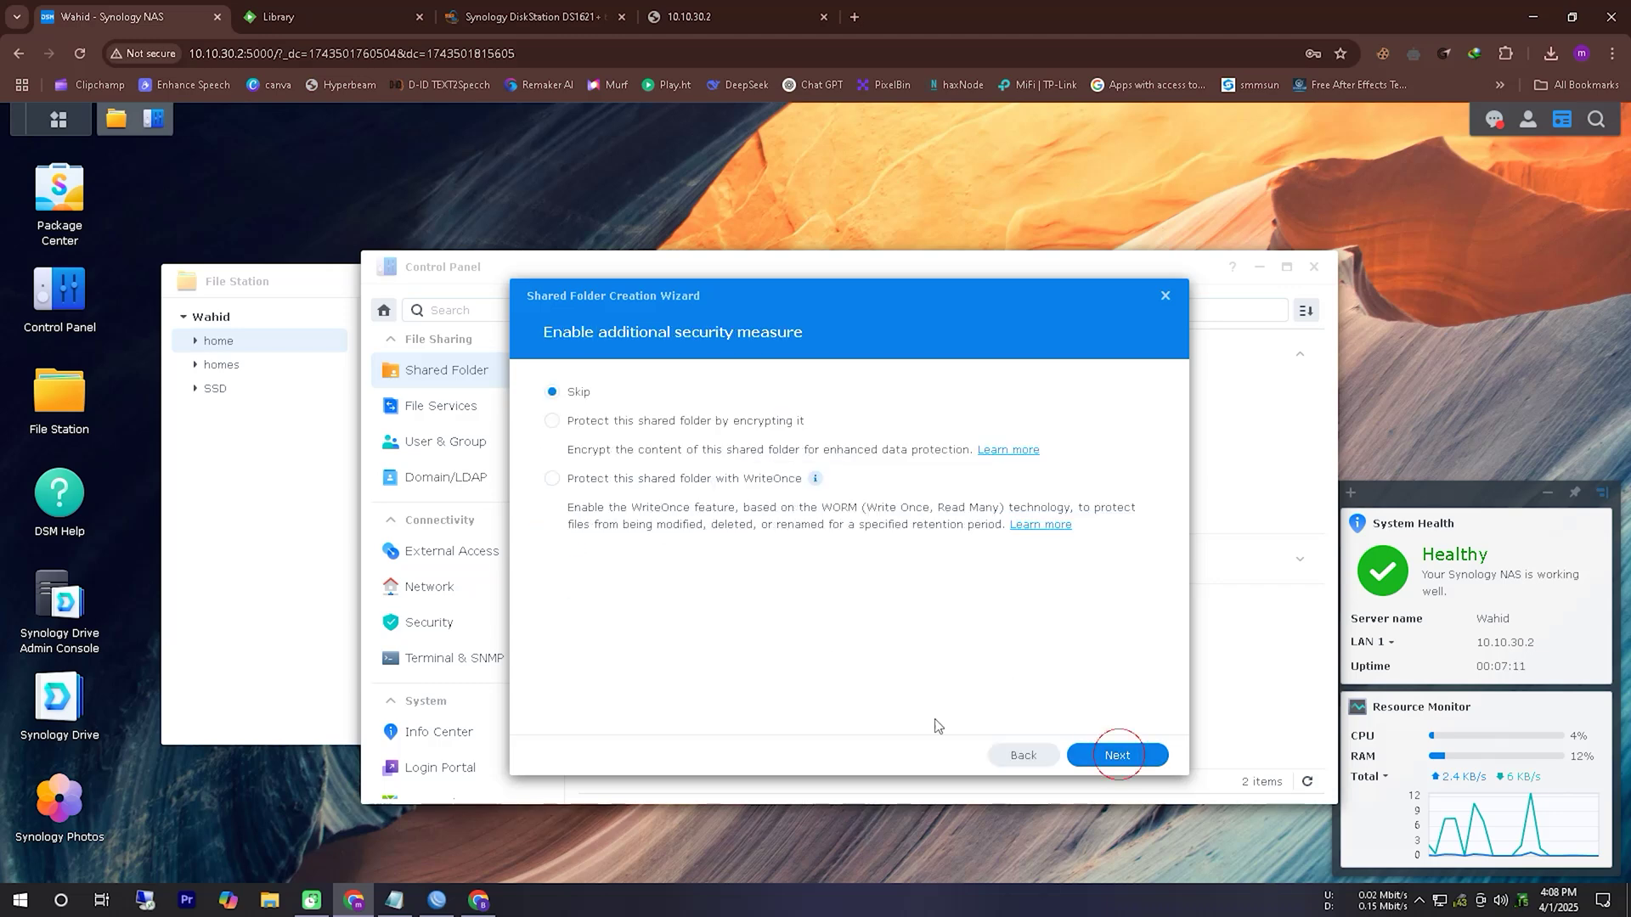
left_click(1118, 761)
left_click(1119, 762)
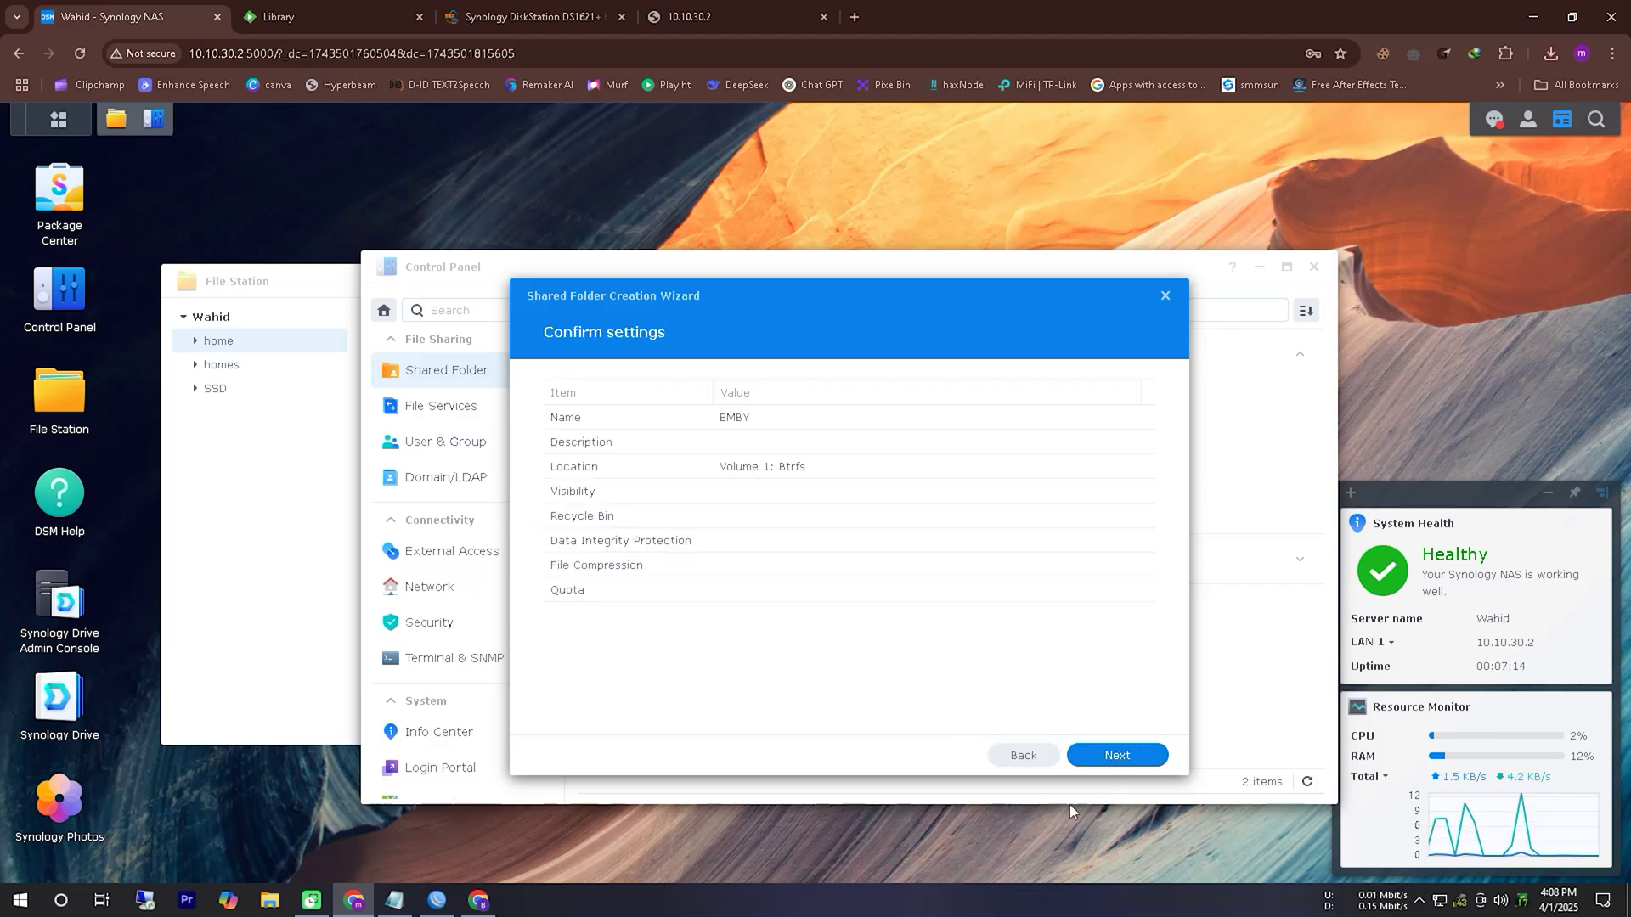
left_click(1120, 761)
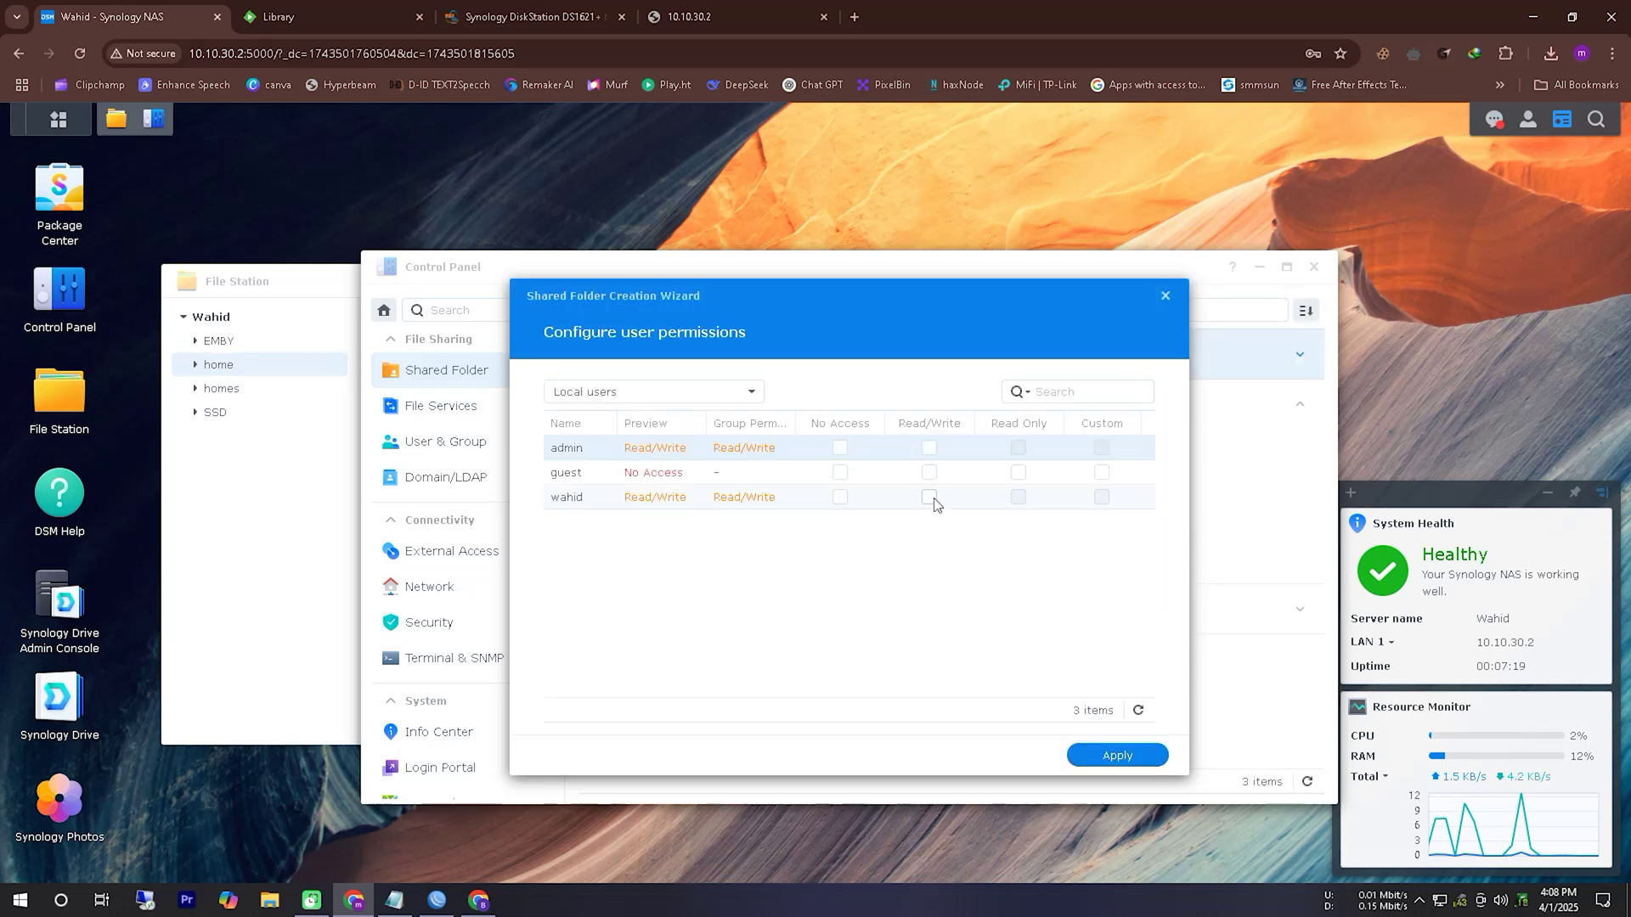
- Grant read/write on EMBY to the local user and the emby system internal user, then apply
left_click(929, 497)
left_click(684, 392)
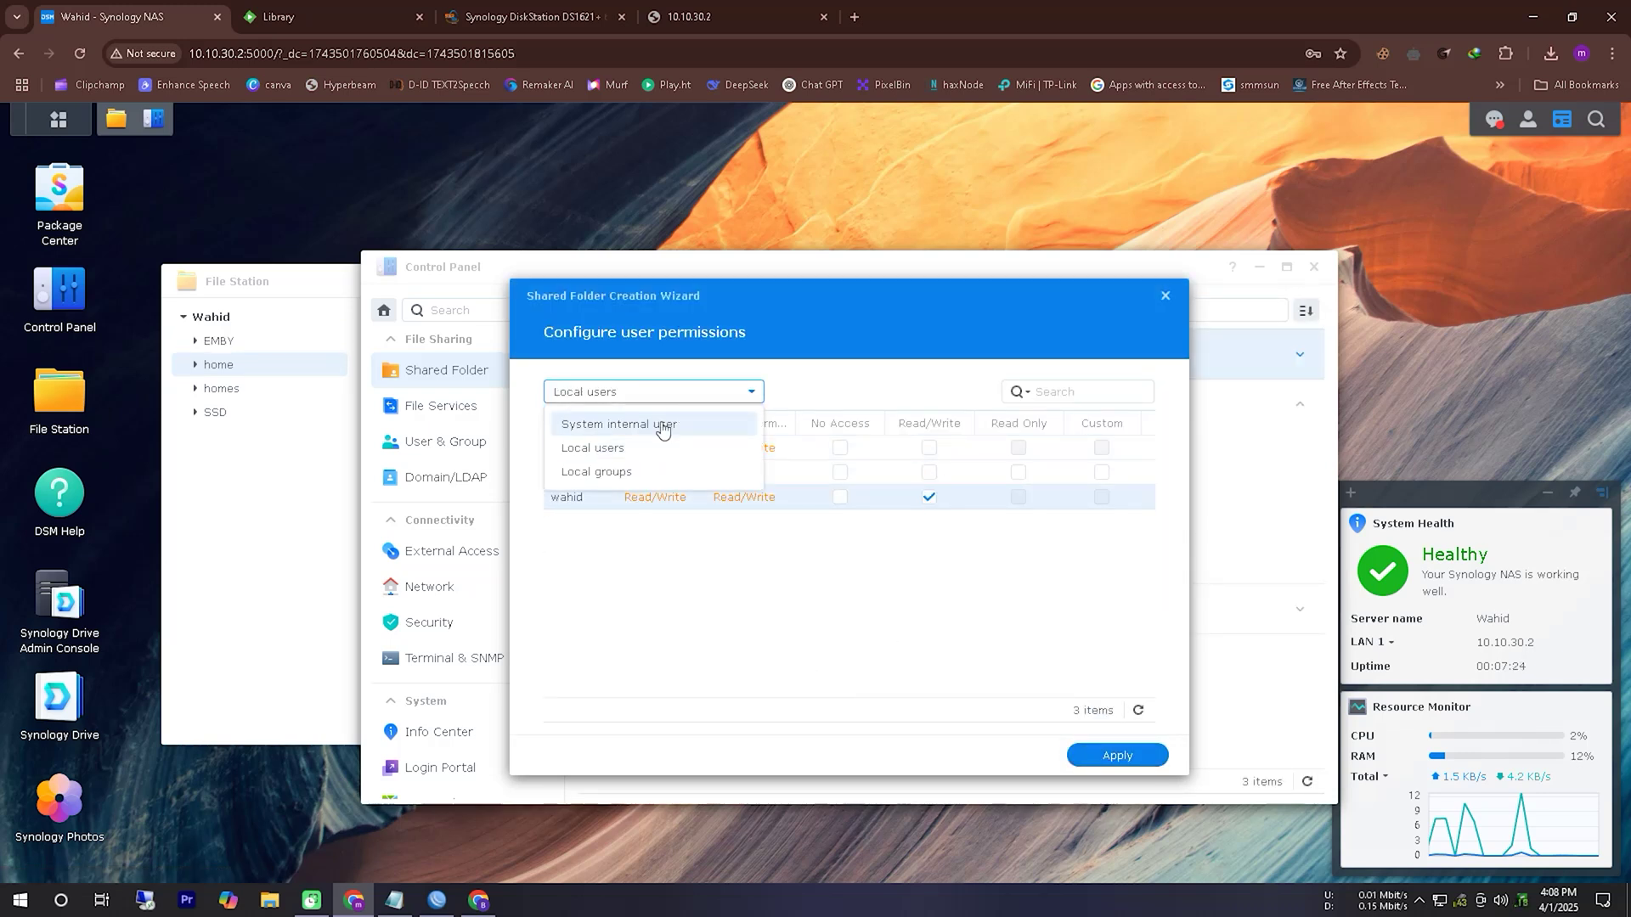
left_click(665, 427)
left_click(958, 553)
scroll(684, 590, "down", 1)
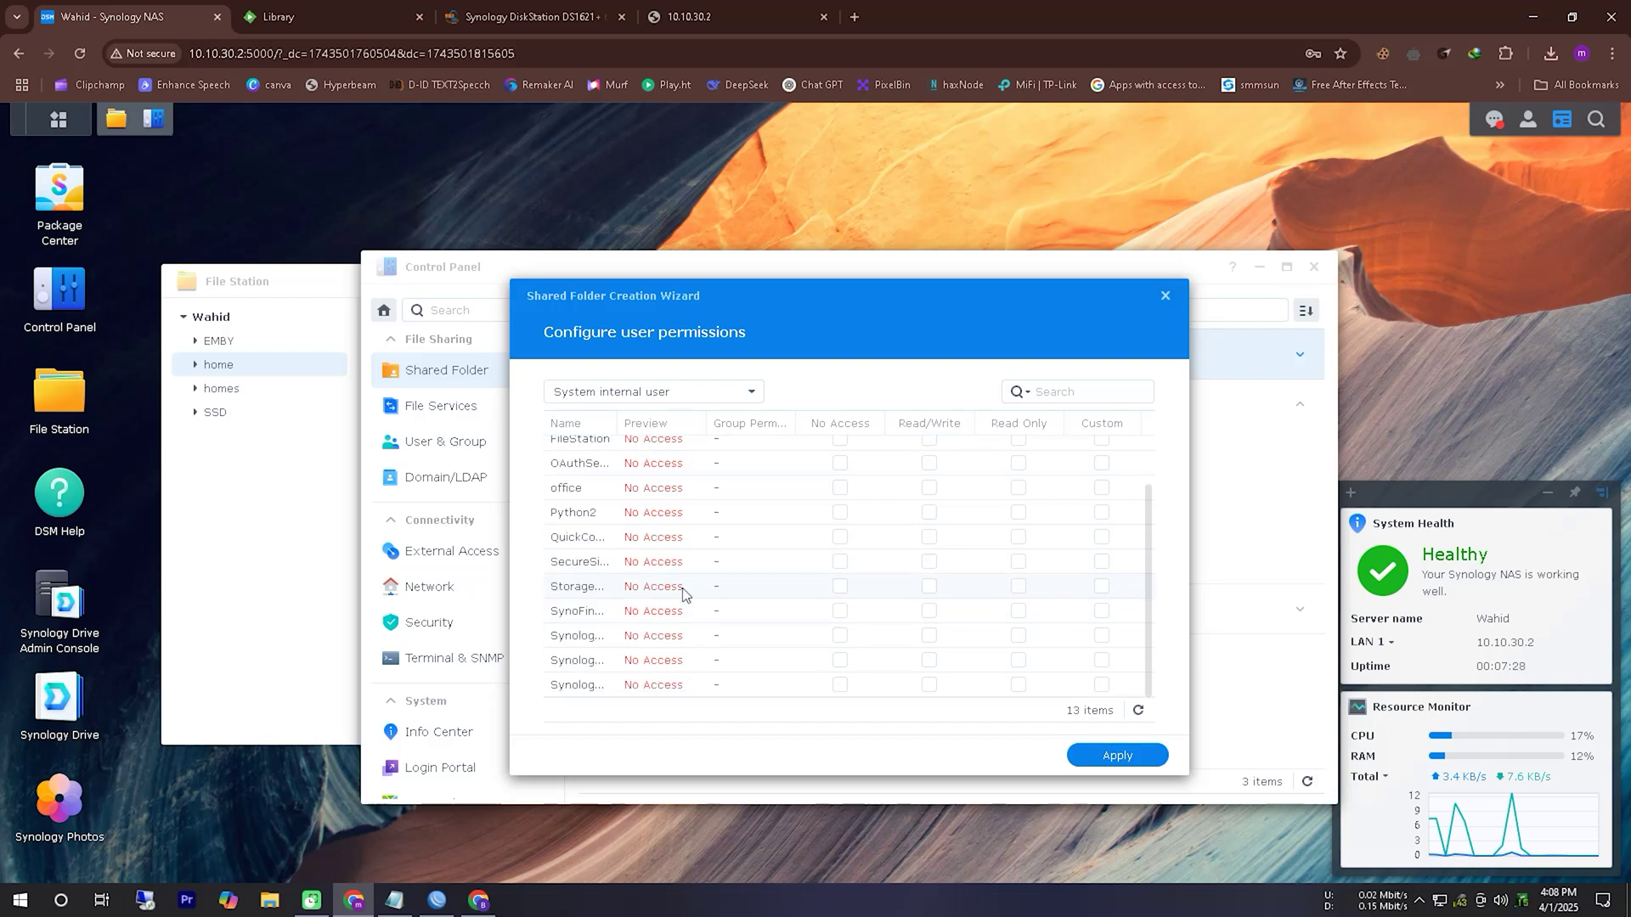
left_click_drag(704, 424, 671, 619)
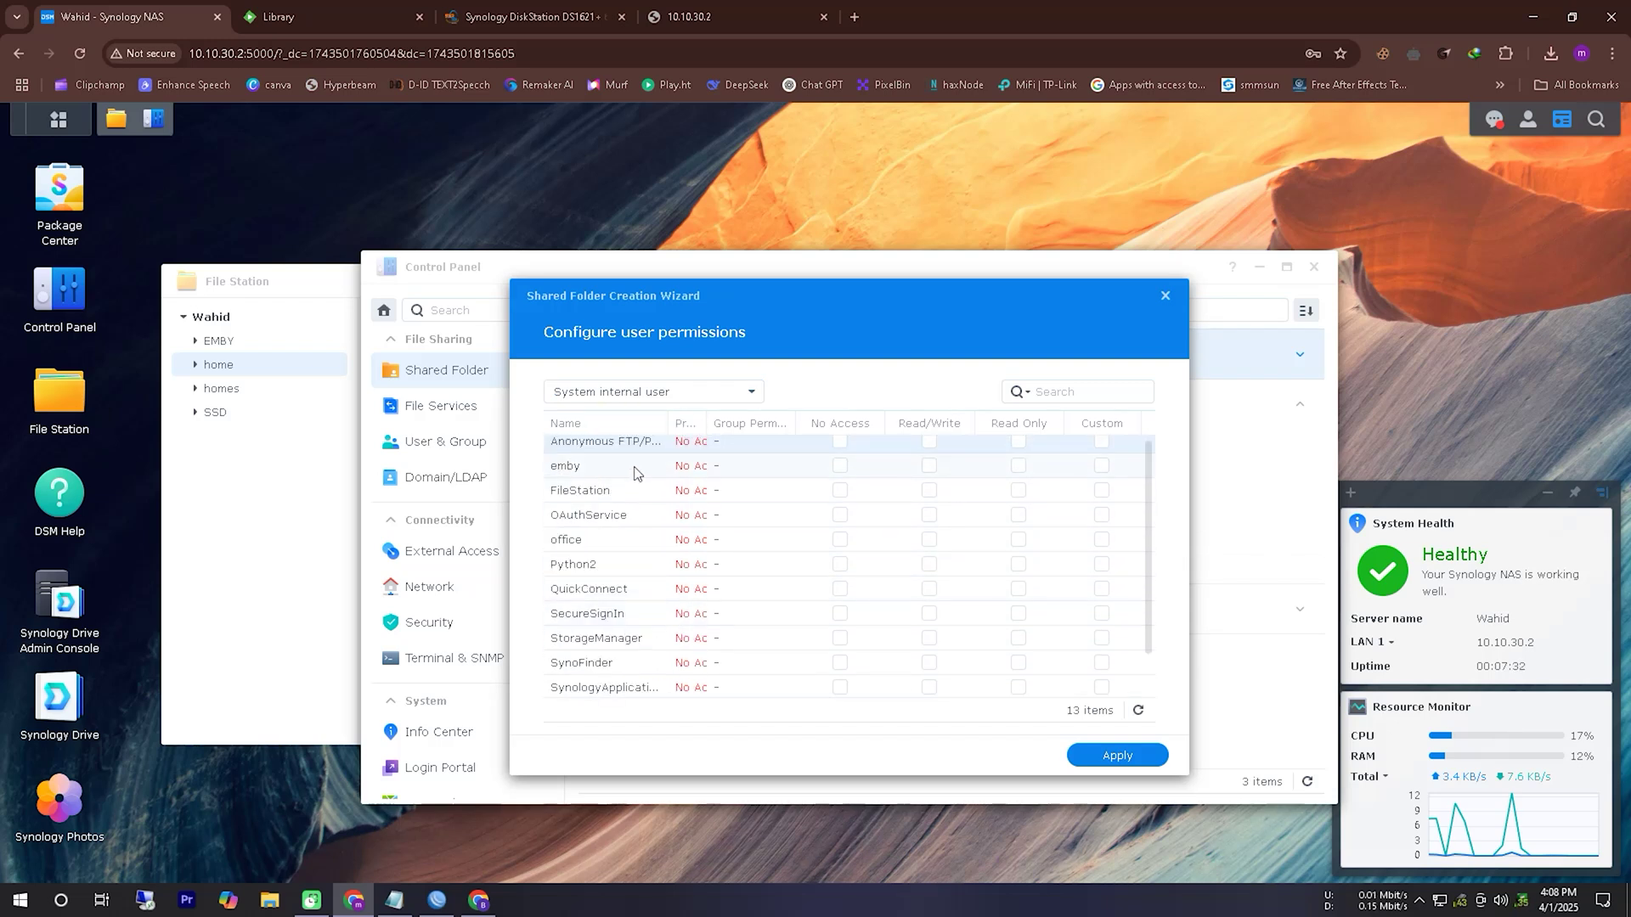
left_click(929, 465)
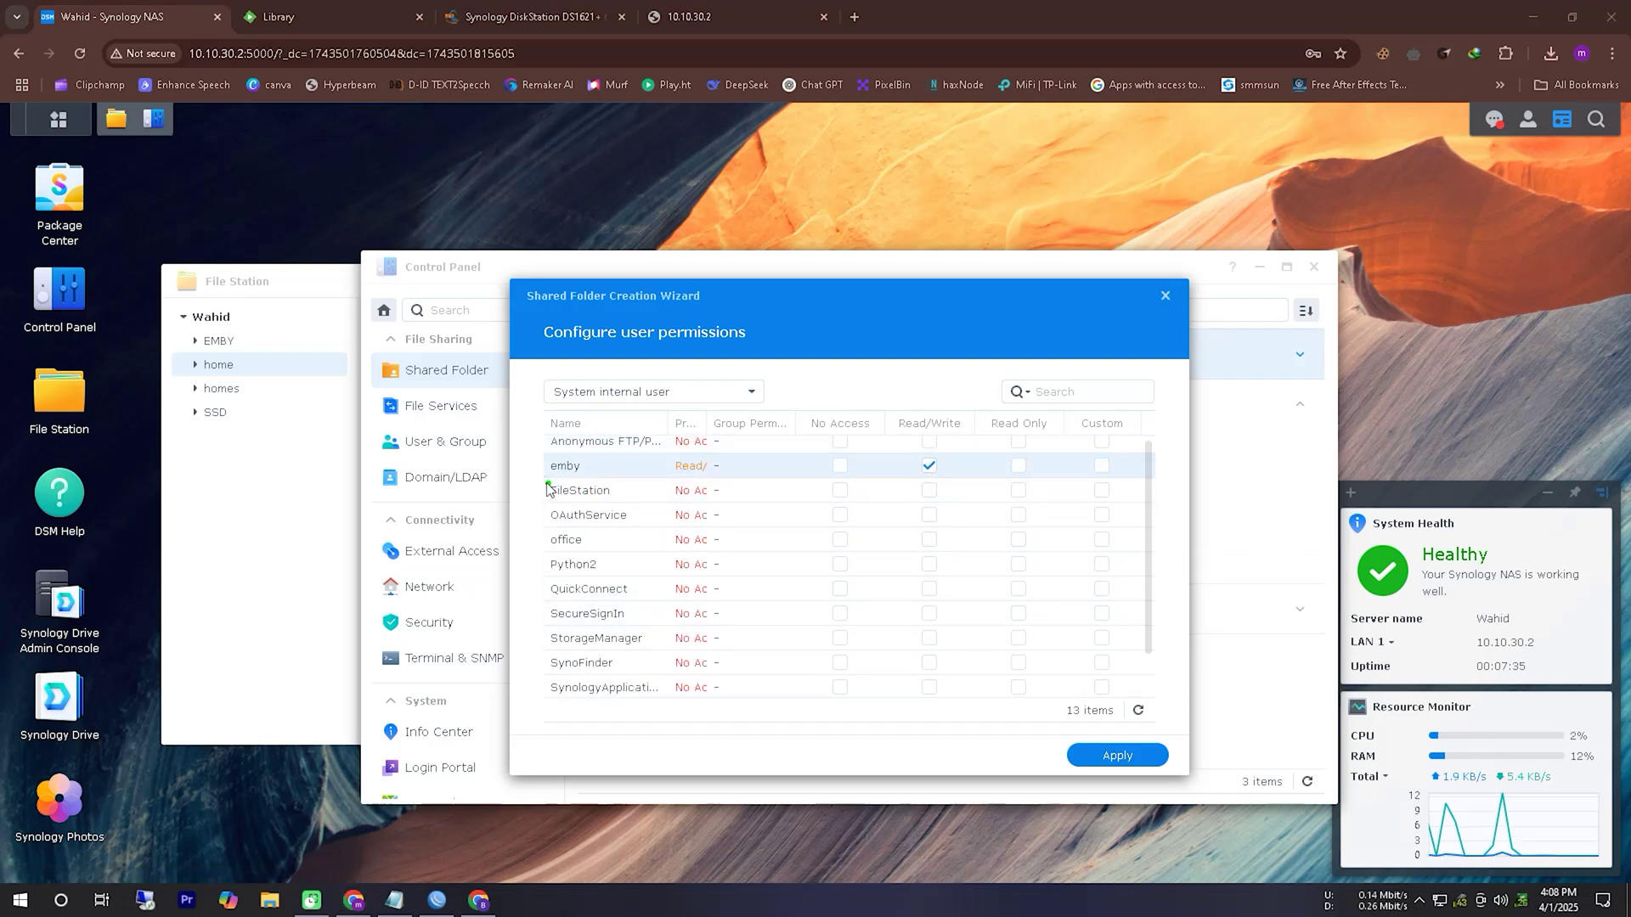
mouse_move(546, 480)
left_mouse_down()
mouse_move(747, 480)
mouse_move(960, 453)
mouse_move(552, 443)
mouse_move(544, 482)
left_mouse_up()
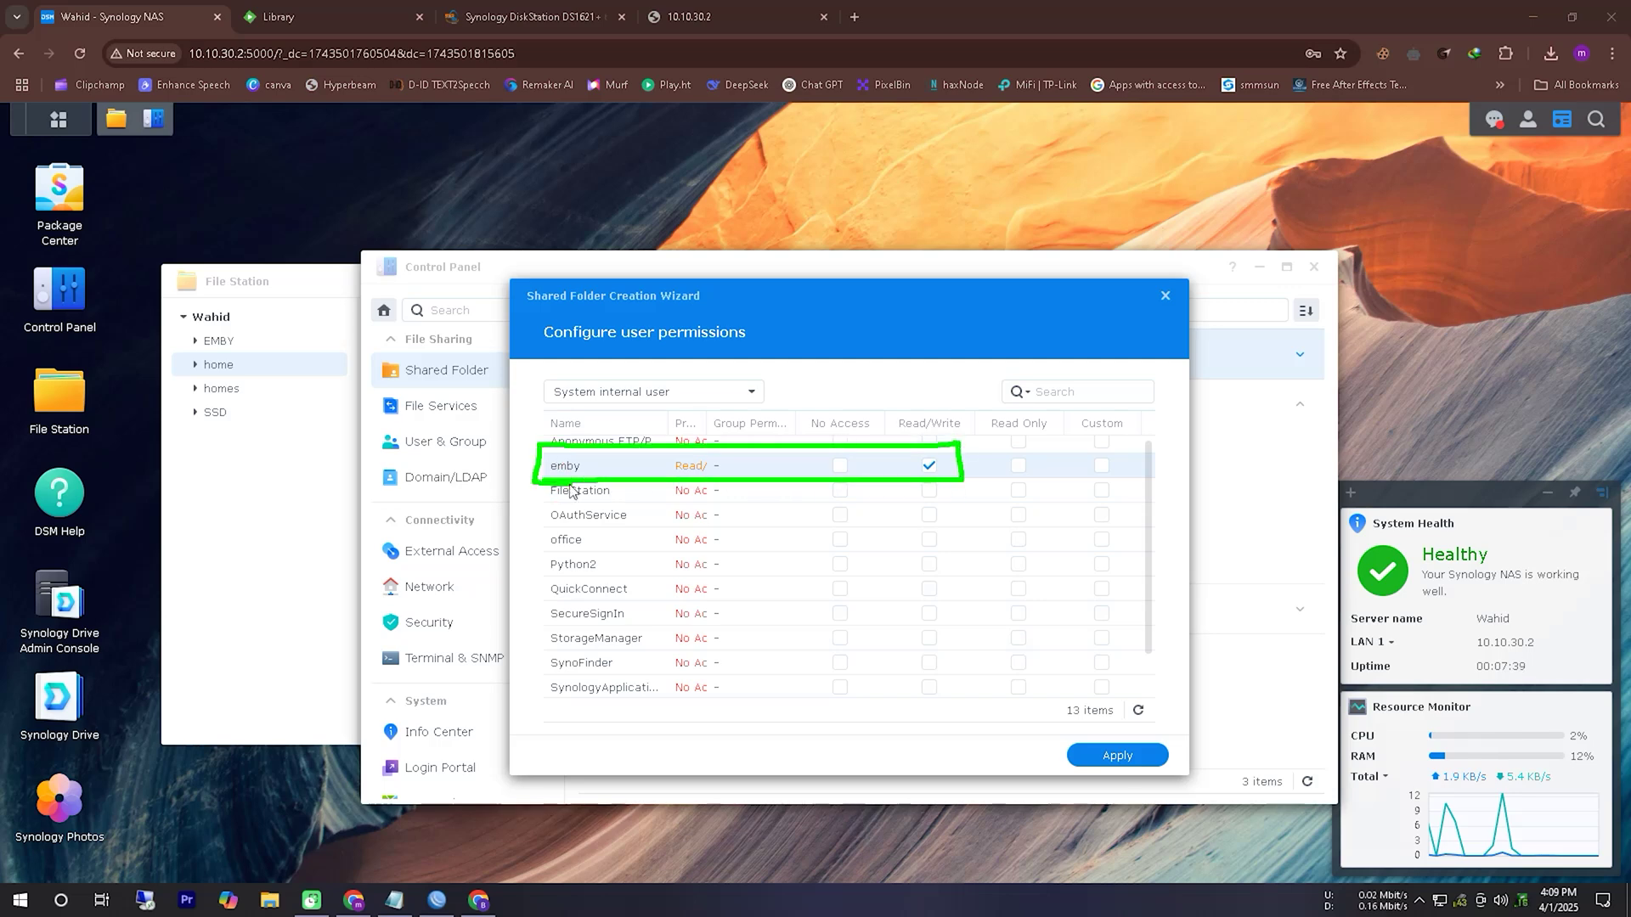
left_click(1117, 755)
left_click(233, 520)
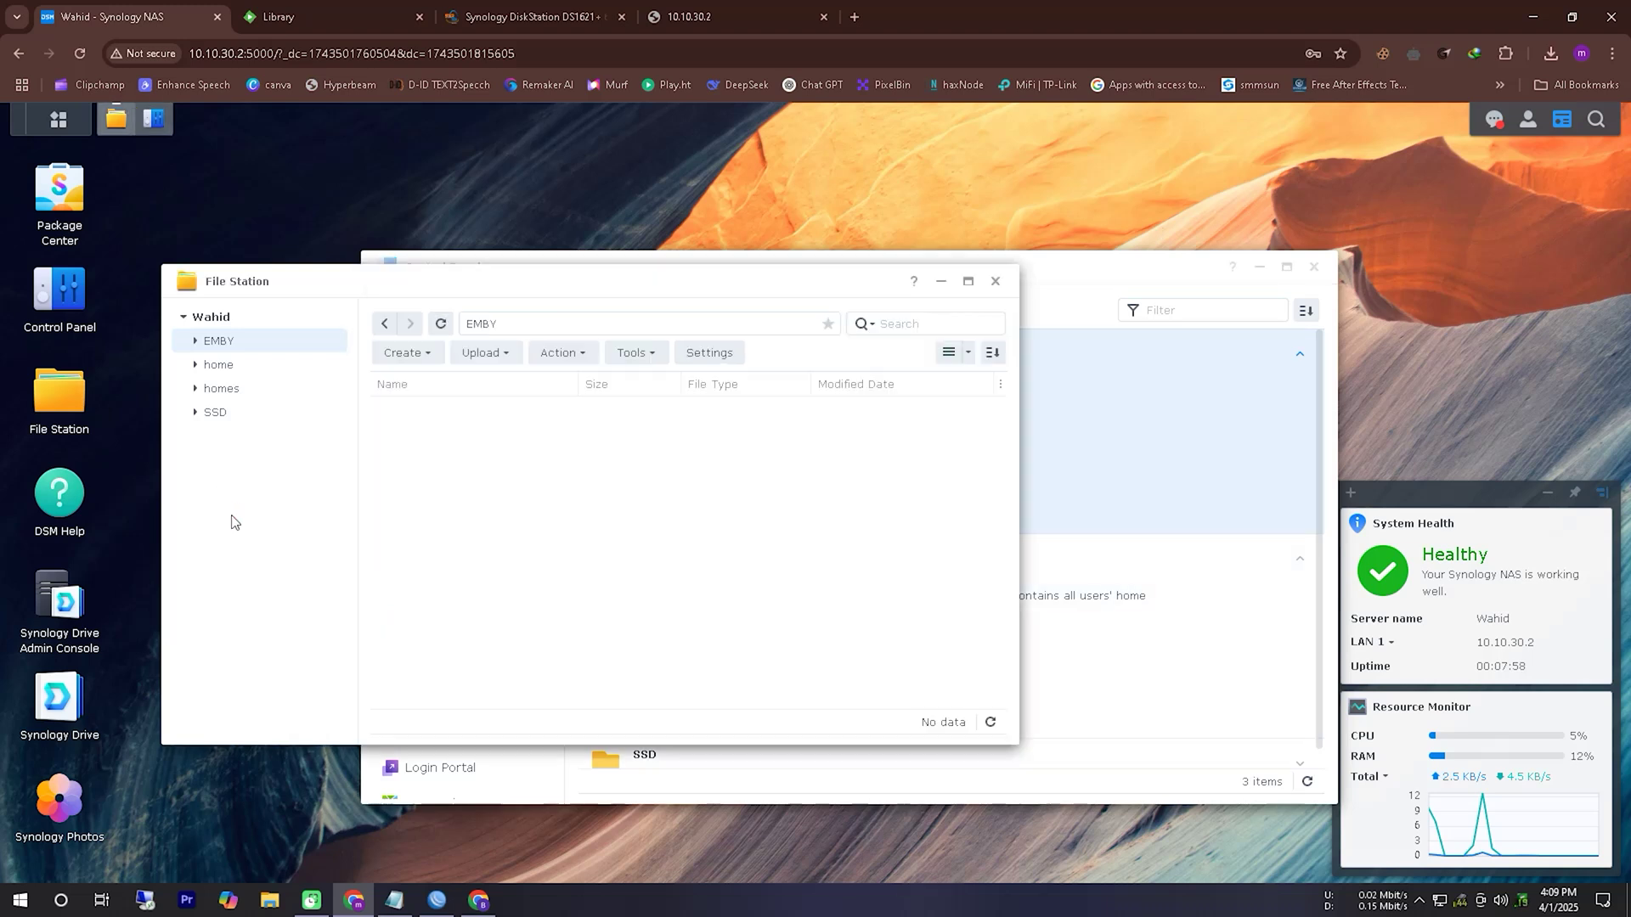
left_click(422, 354)
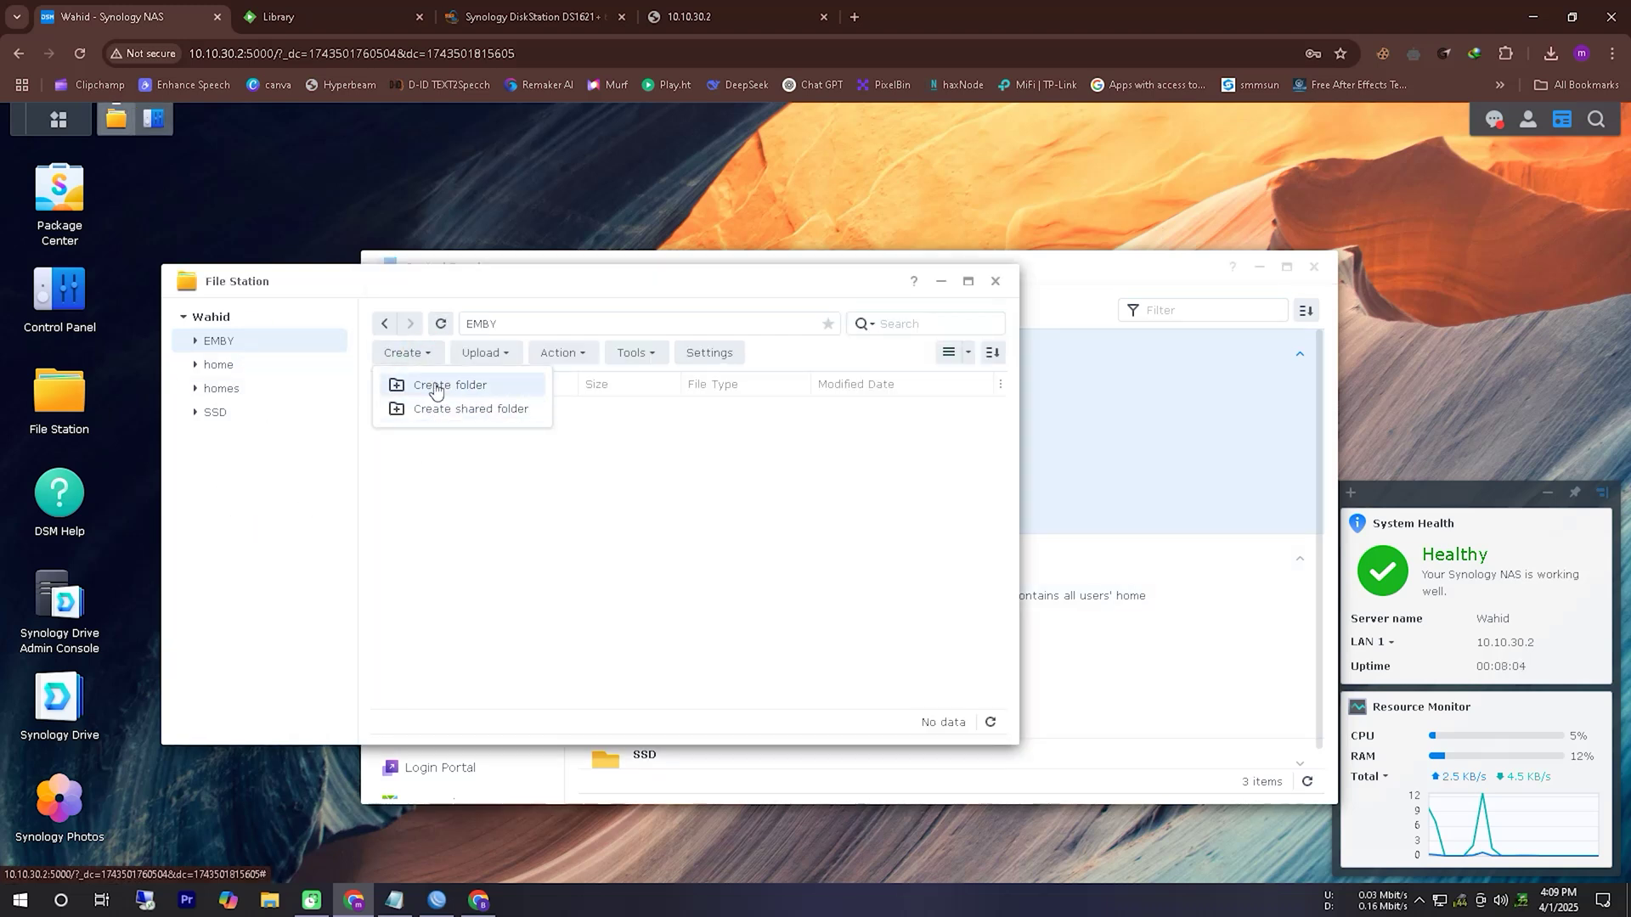
- Create the BNG, ENG and HNG subfolders inside EMBY in File Station
left_click(435, 385)
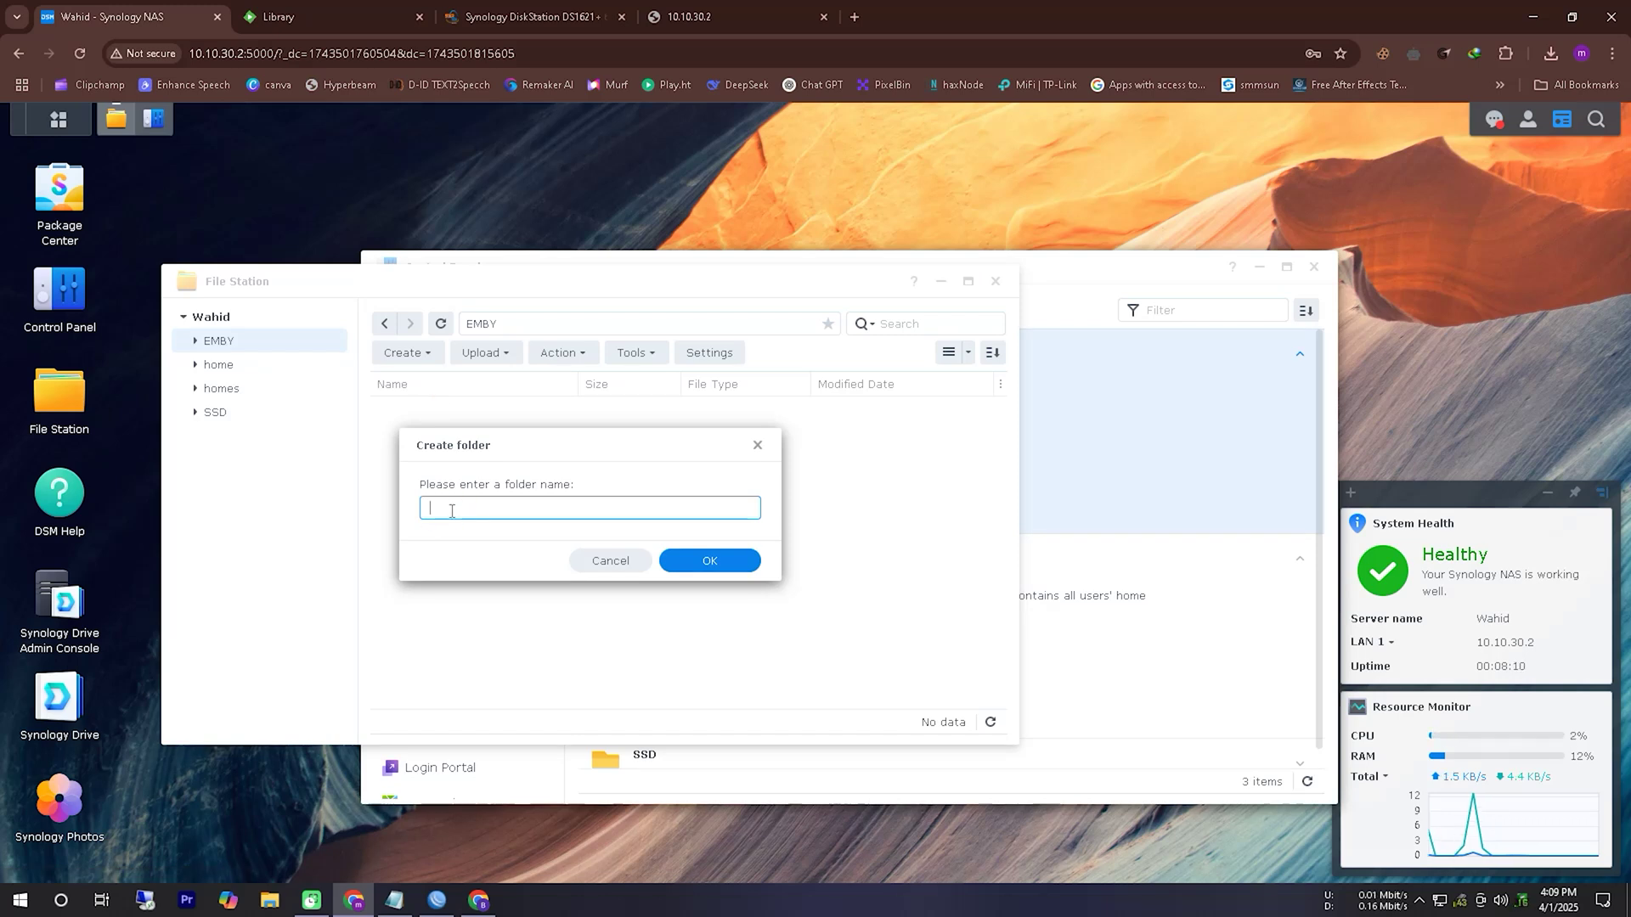
left_click(709, 561)
left_click(403, 353)
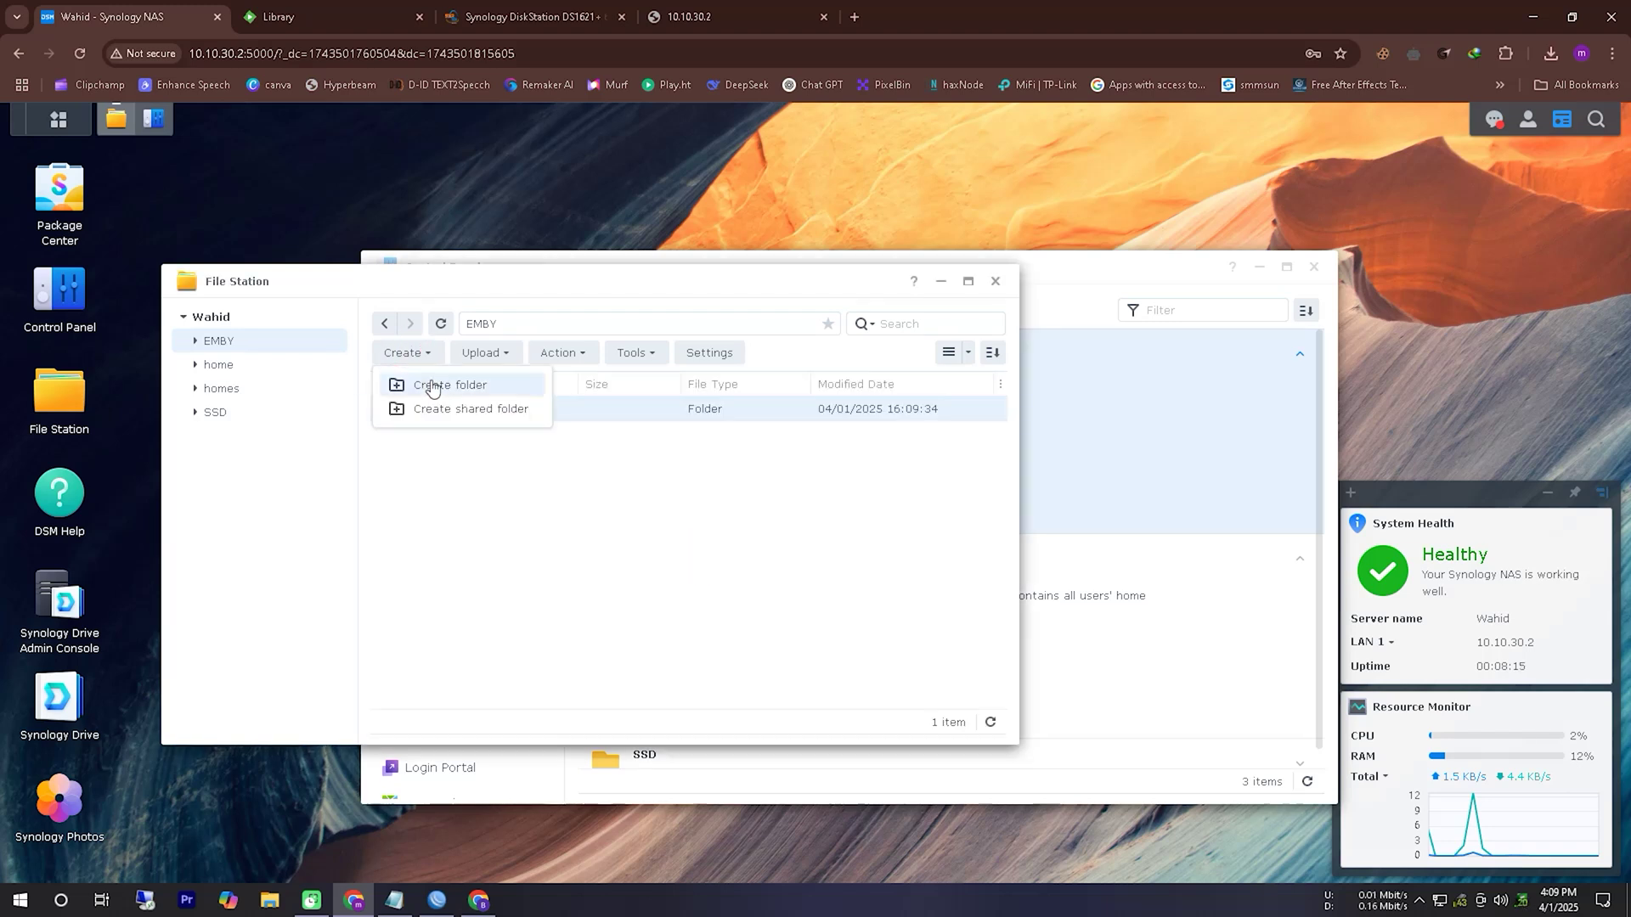
left_click(434, 385)
type("ENG")
key("Return")
left_click(403, 352)
left_click(431, 387)
key("Return")
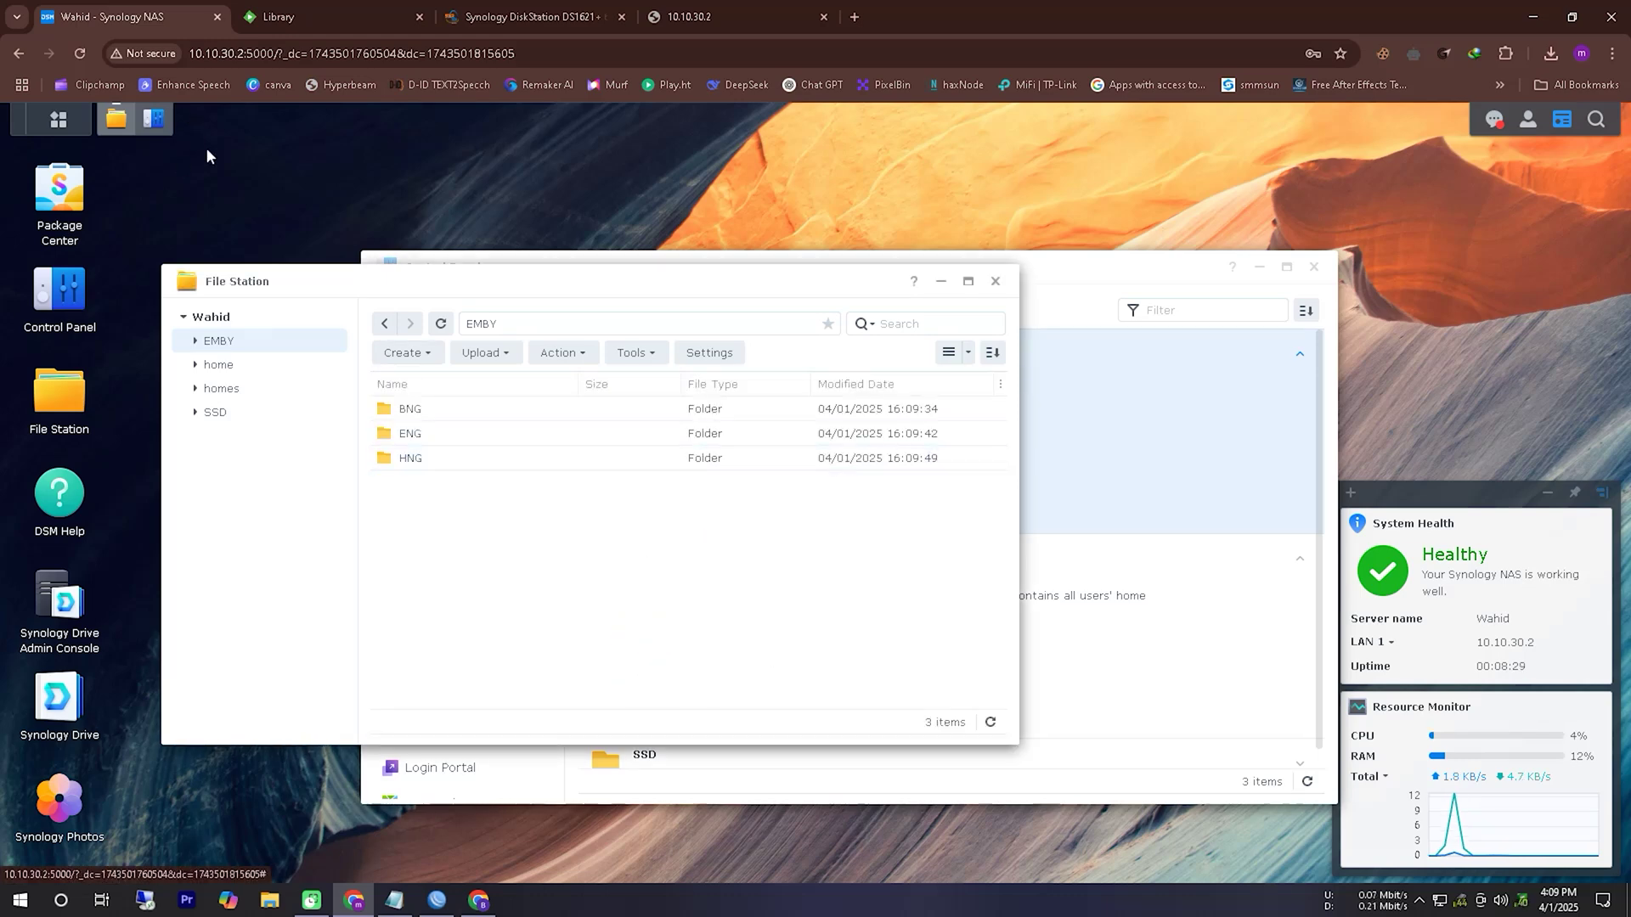
left_click(59, 193)
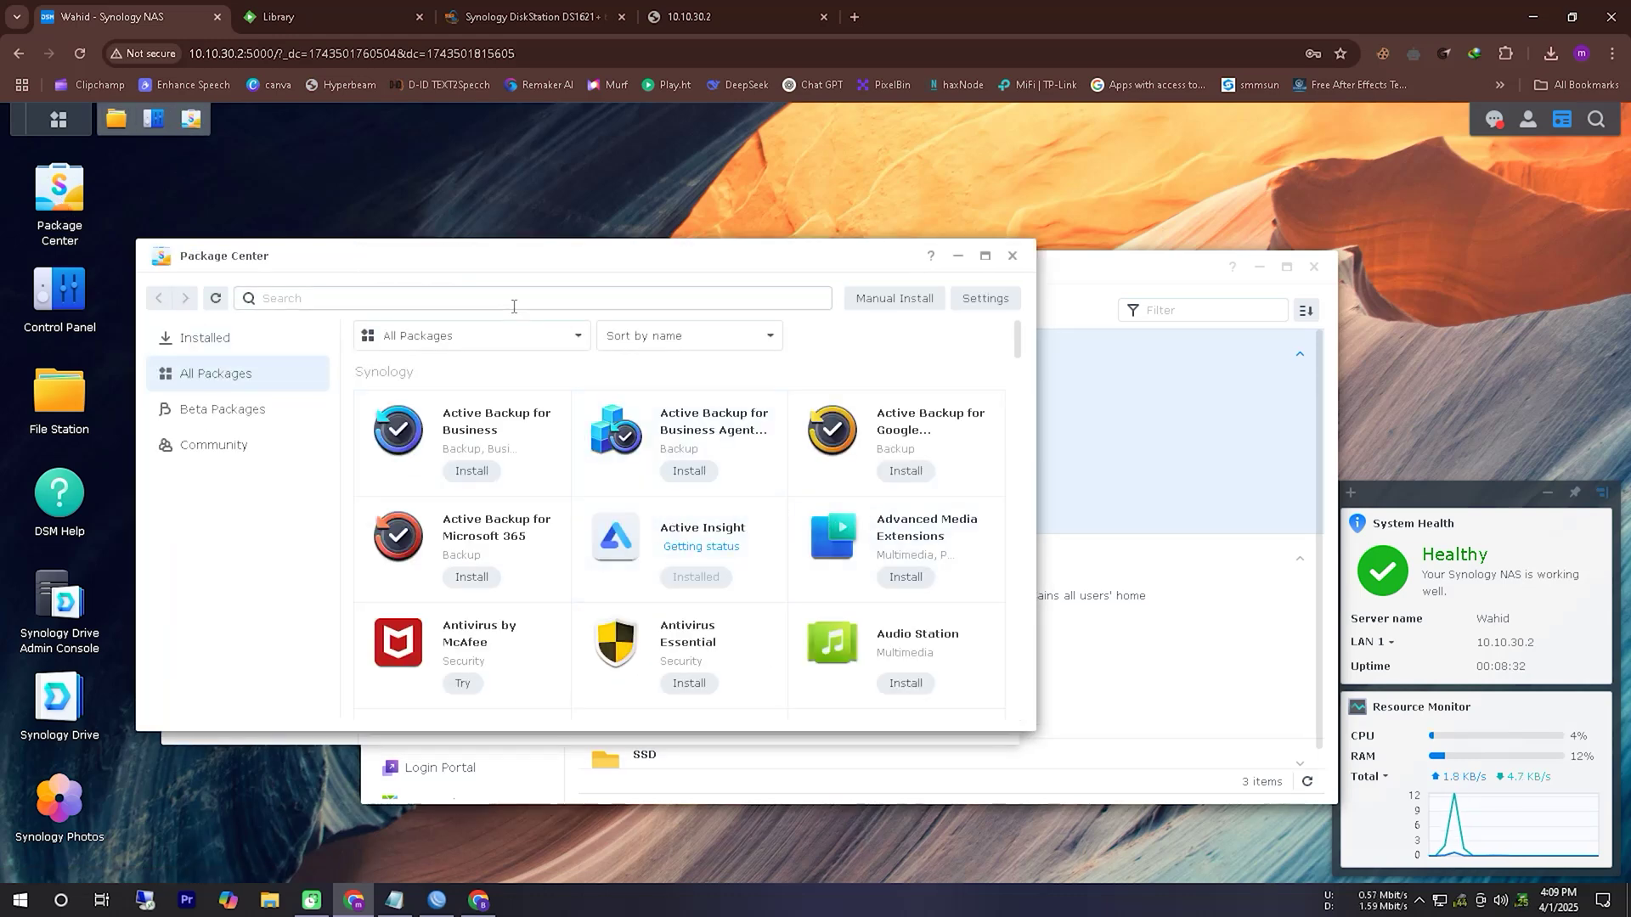
- Install Download Station from Package Center and launch it
scroll(557, 572, "down", 4)
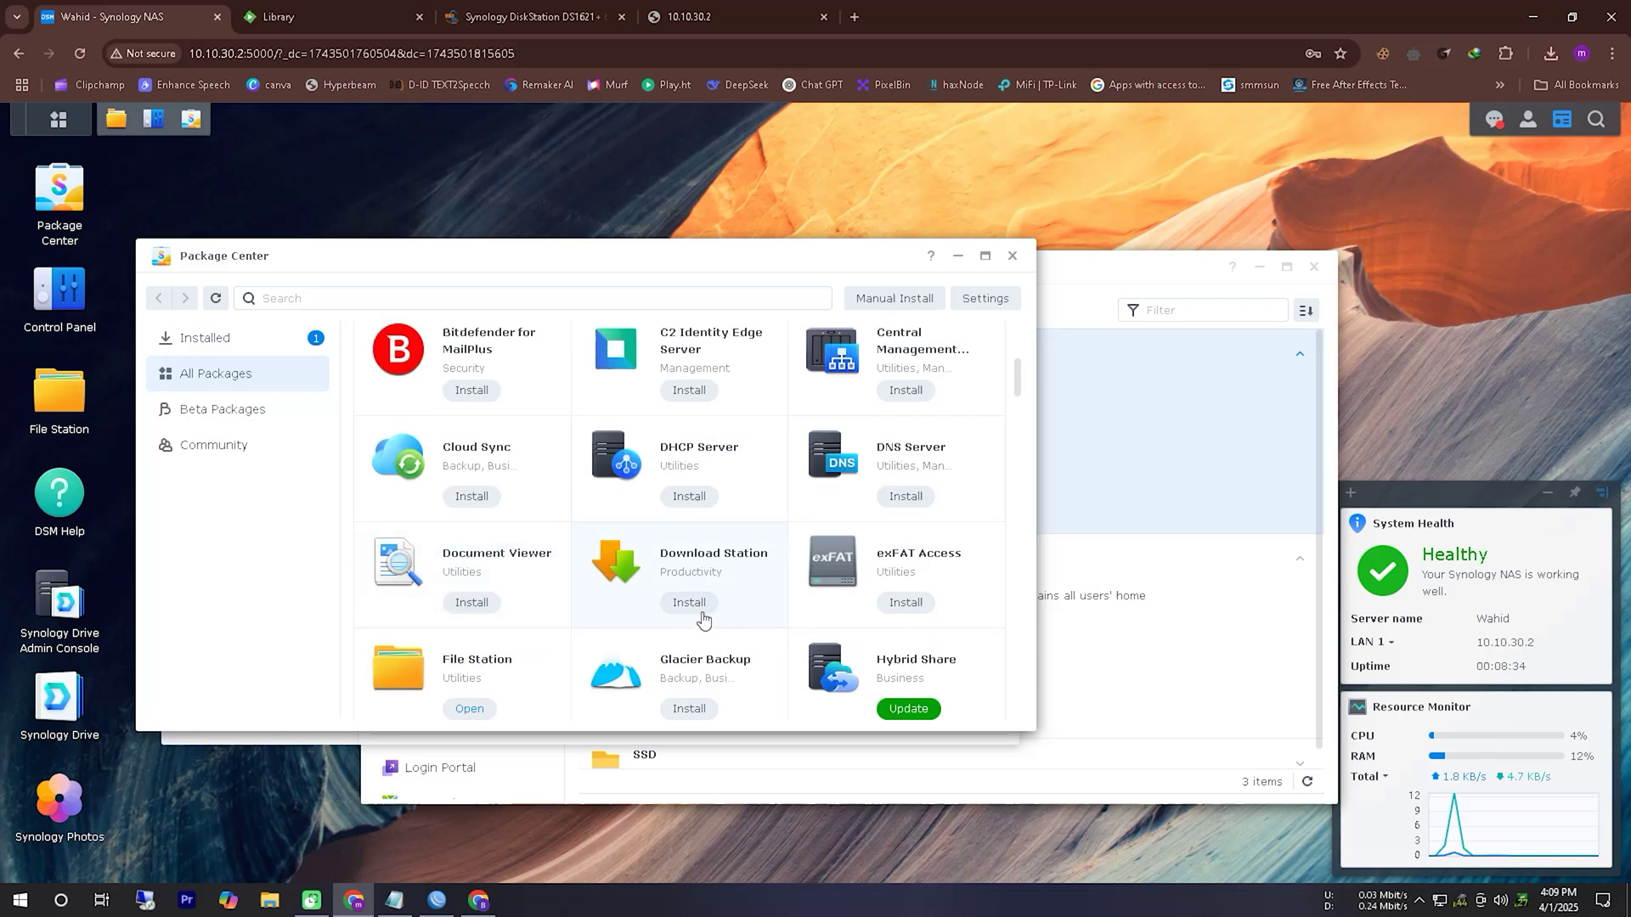
left_click(693, 605)
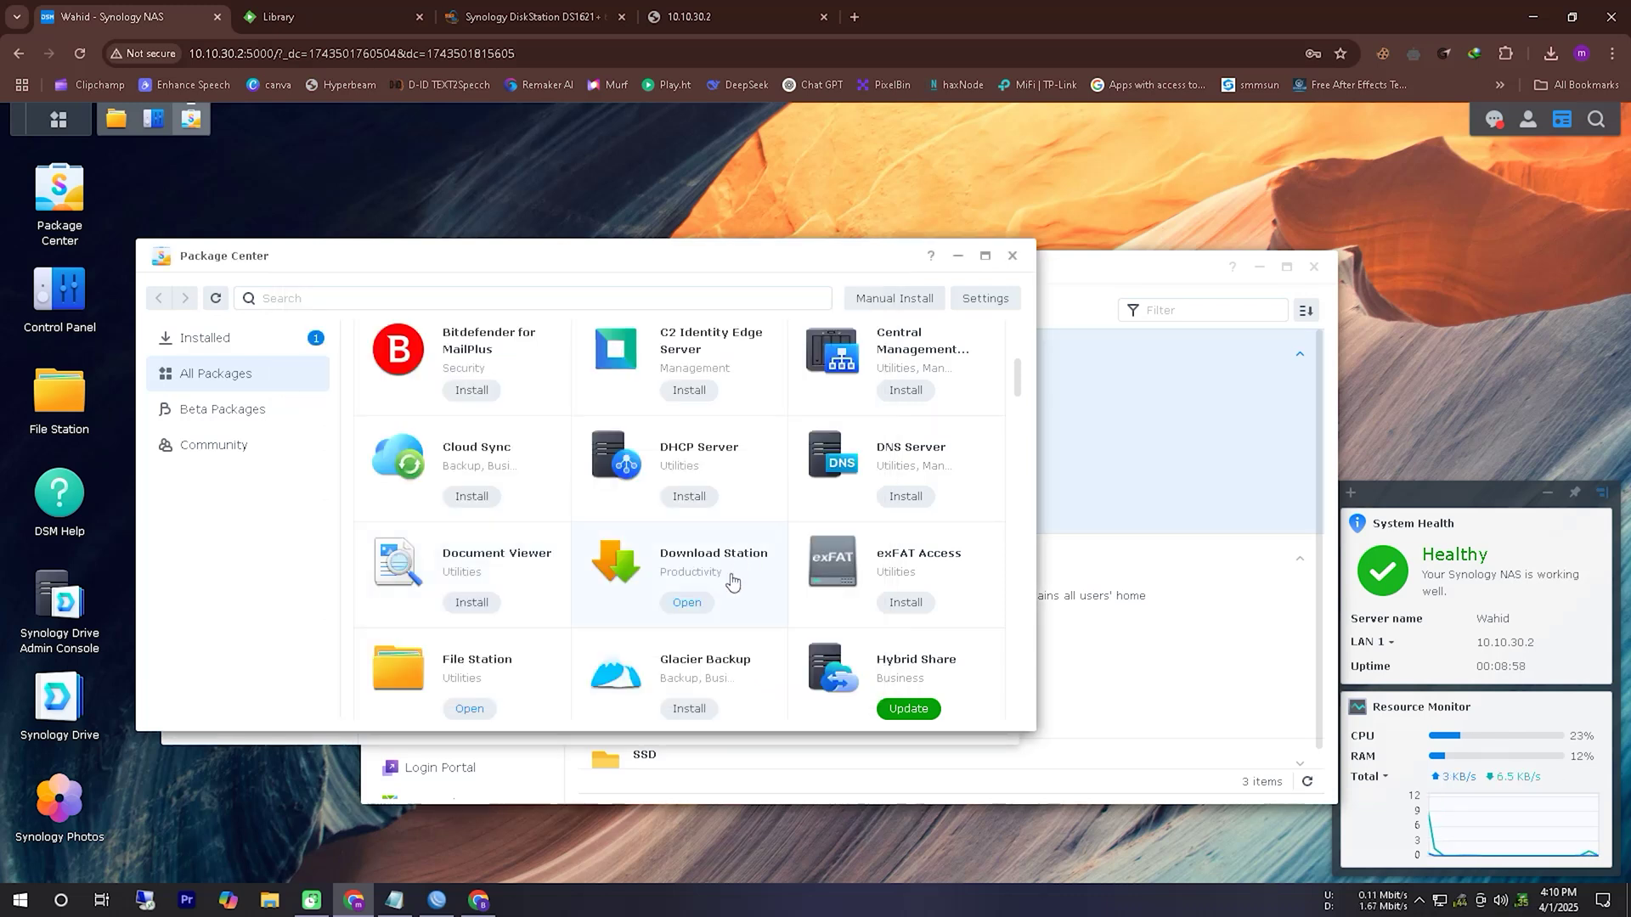
left_click(730, 575)
left_click(548, 436)
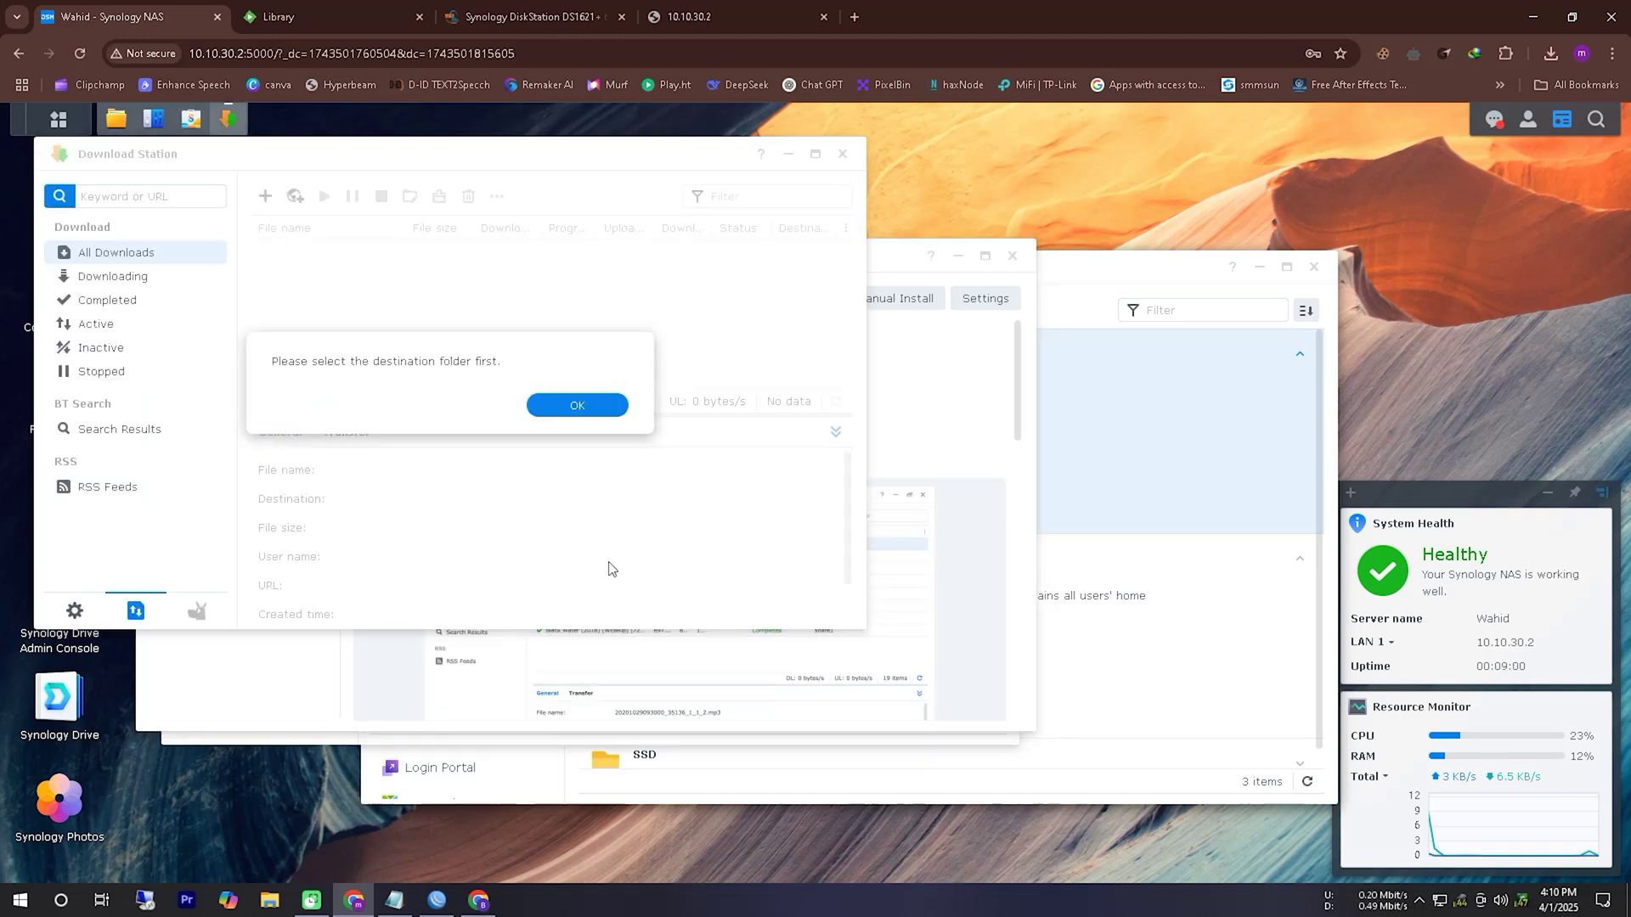
- Choose EMBY as Download Station's destination folder, then look over the BT search results view
left_click(569, 404)
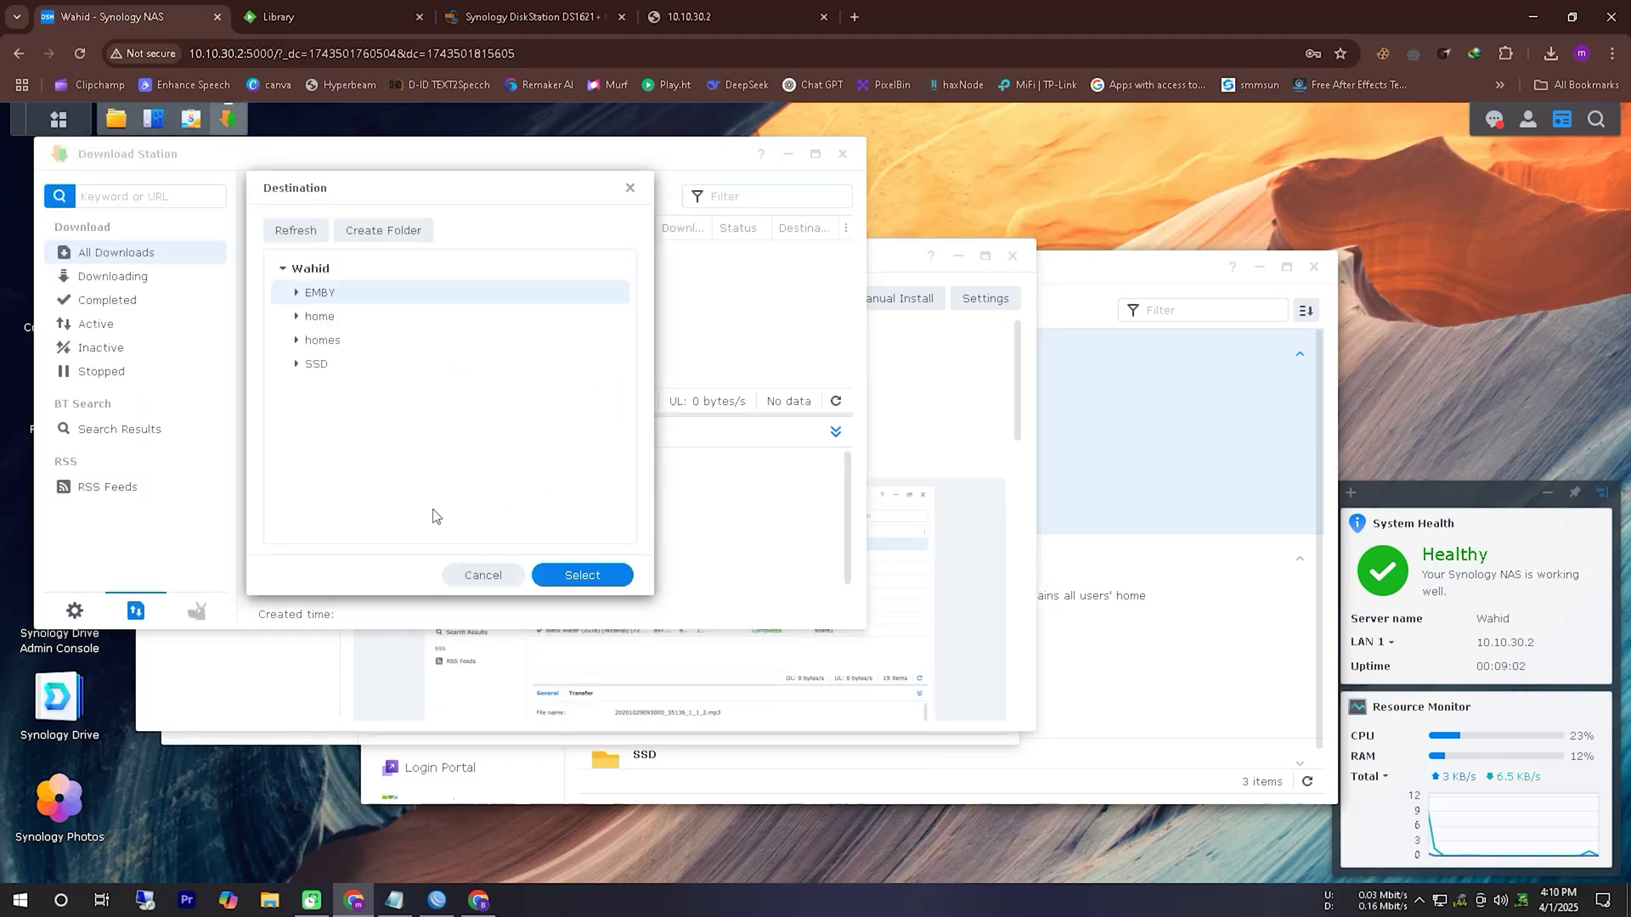
left_click(297, 292)
left_click(365, 289)
left_click(566, 577)
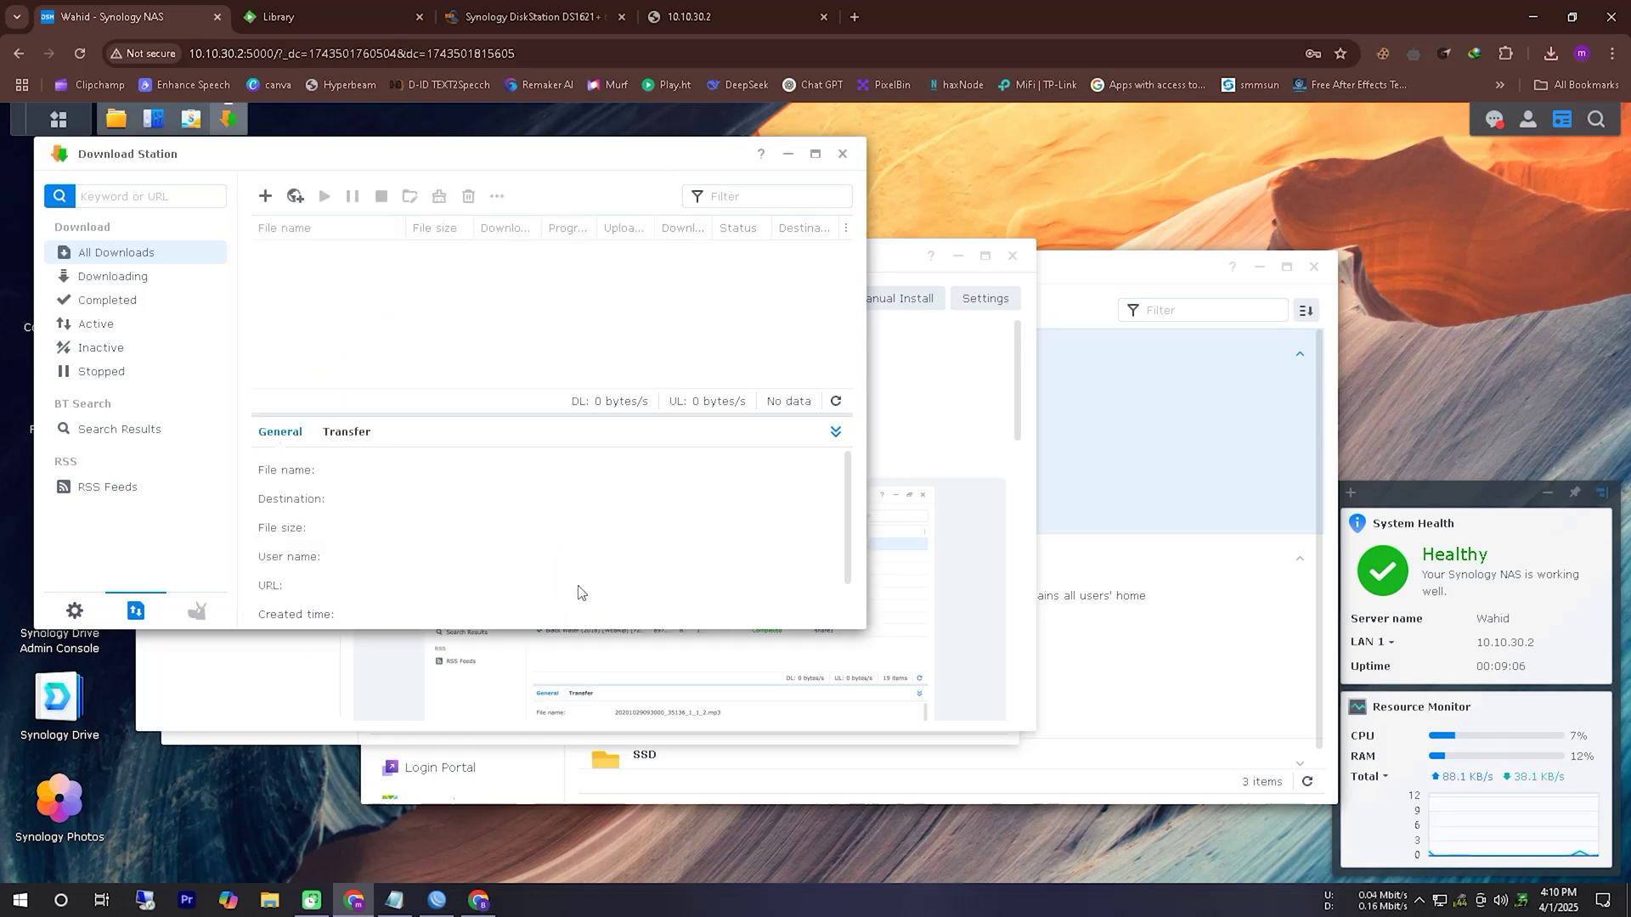
left_click_drag(353, 158, 790, 141)
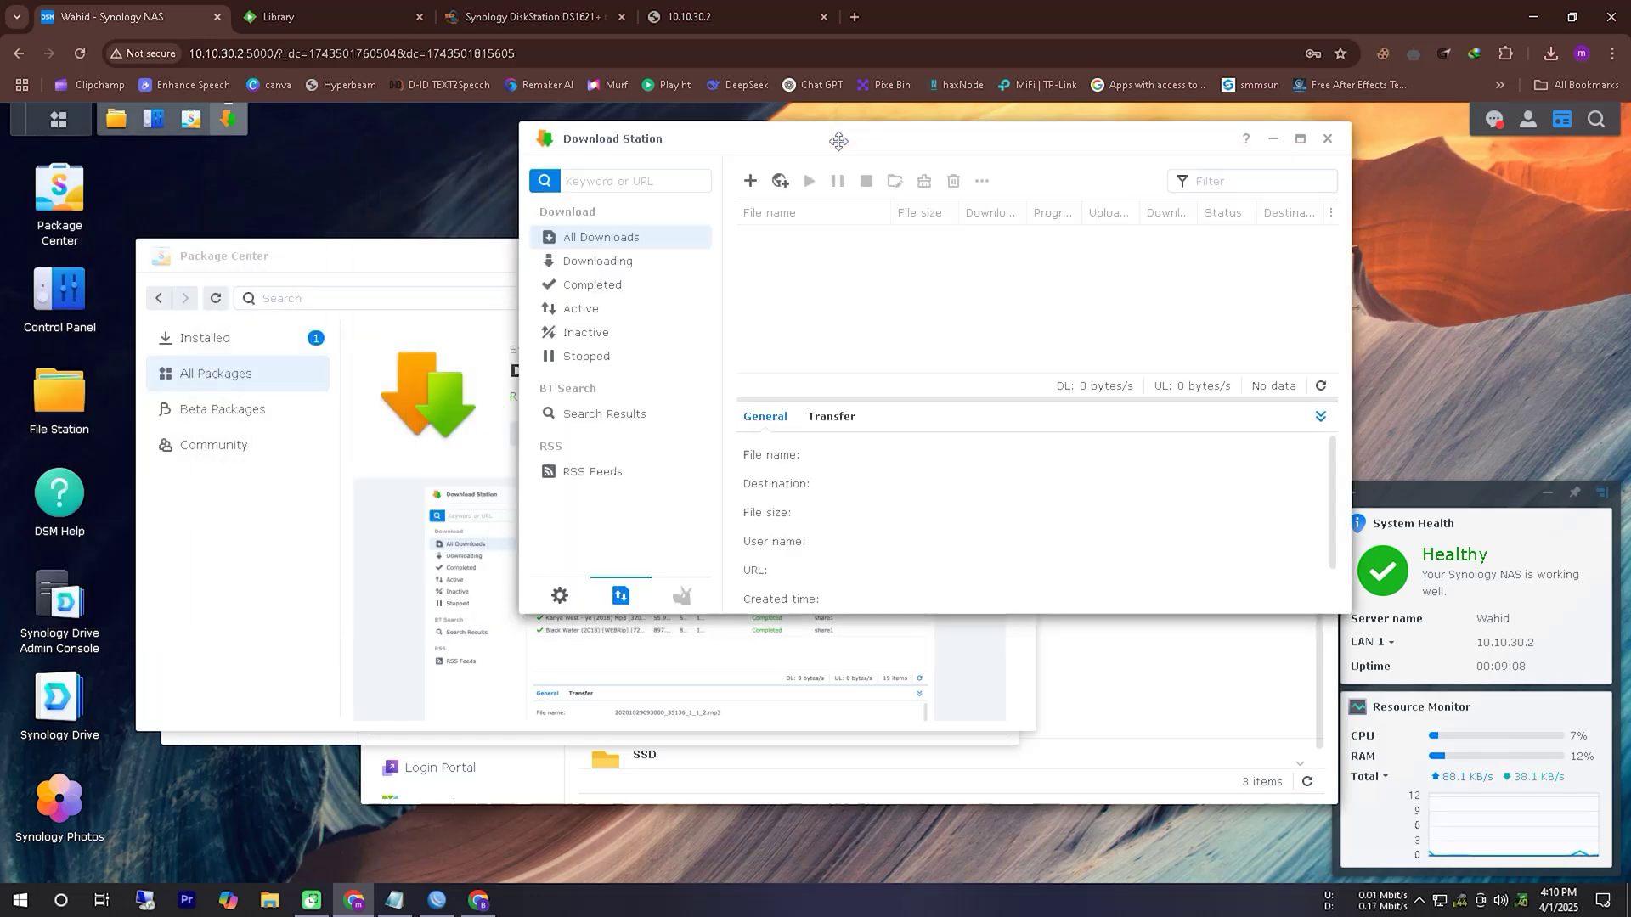
left_click(645, 418)
left_click(1113, 181)
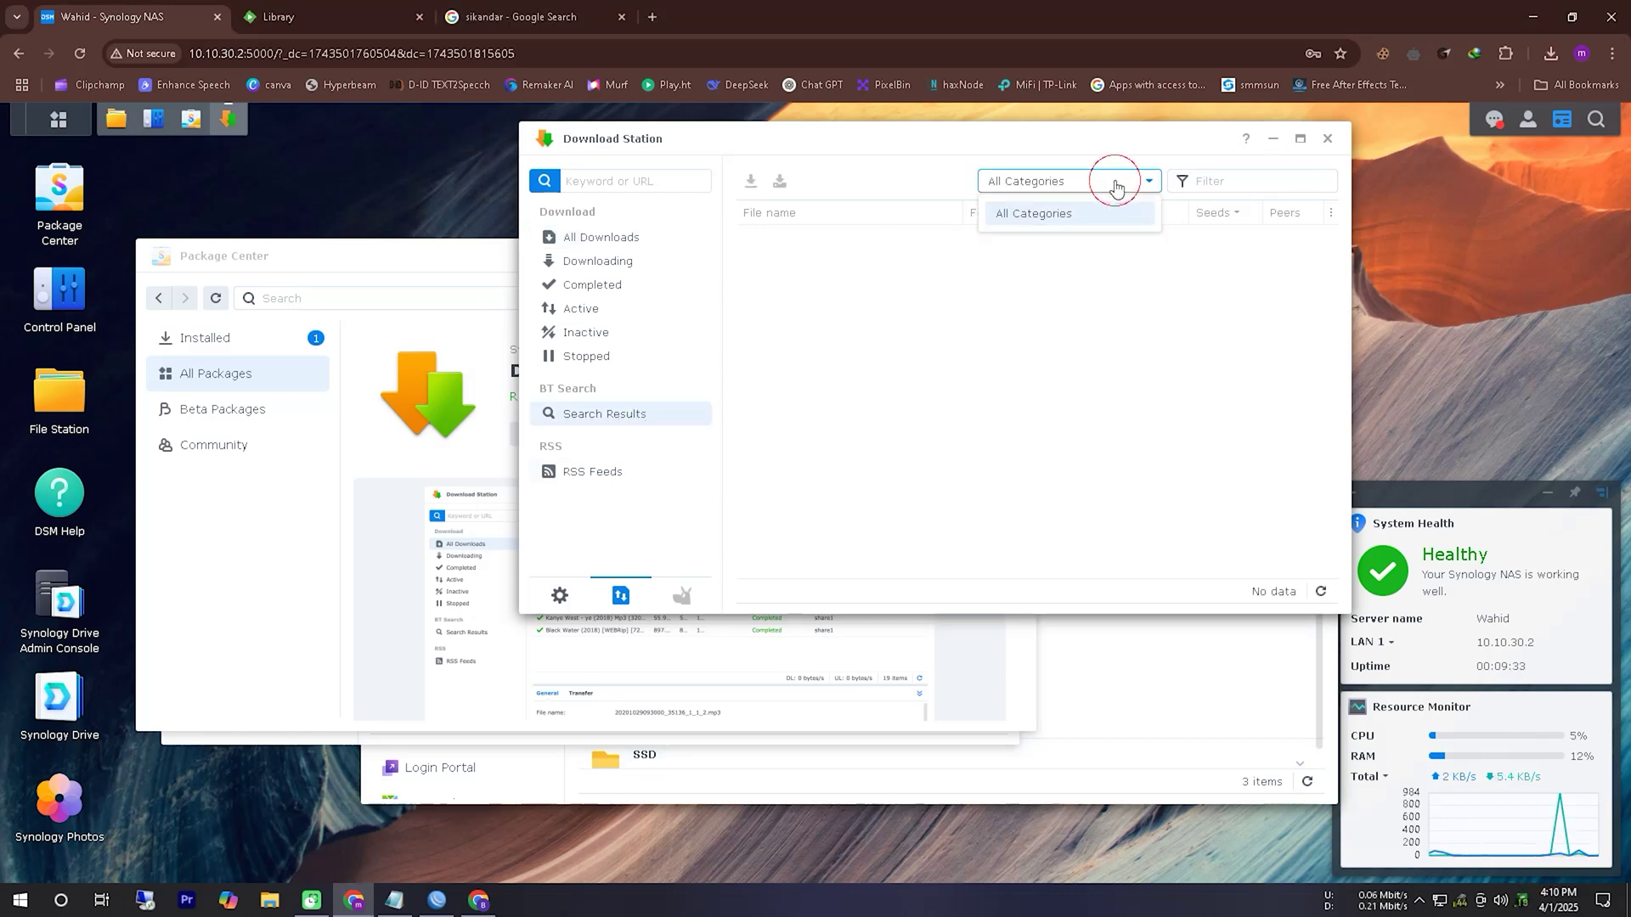
left_click(1216, 180)
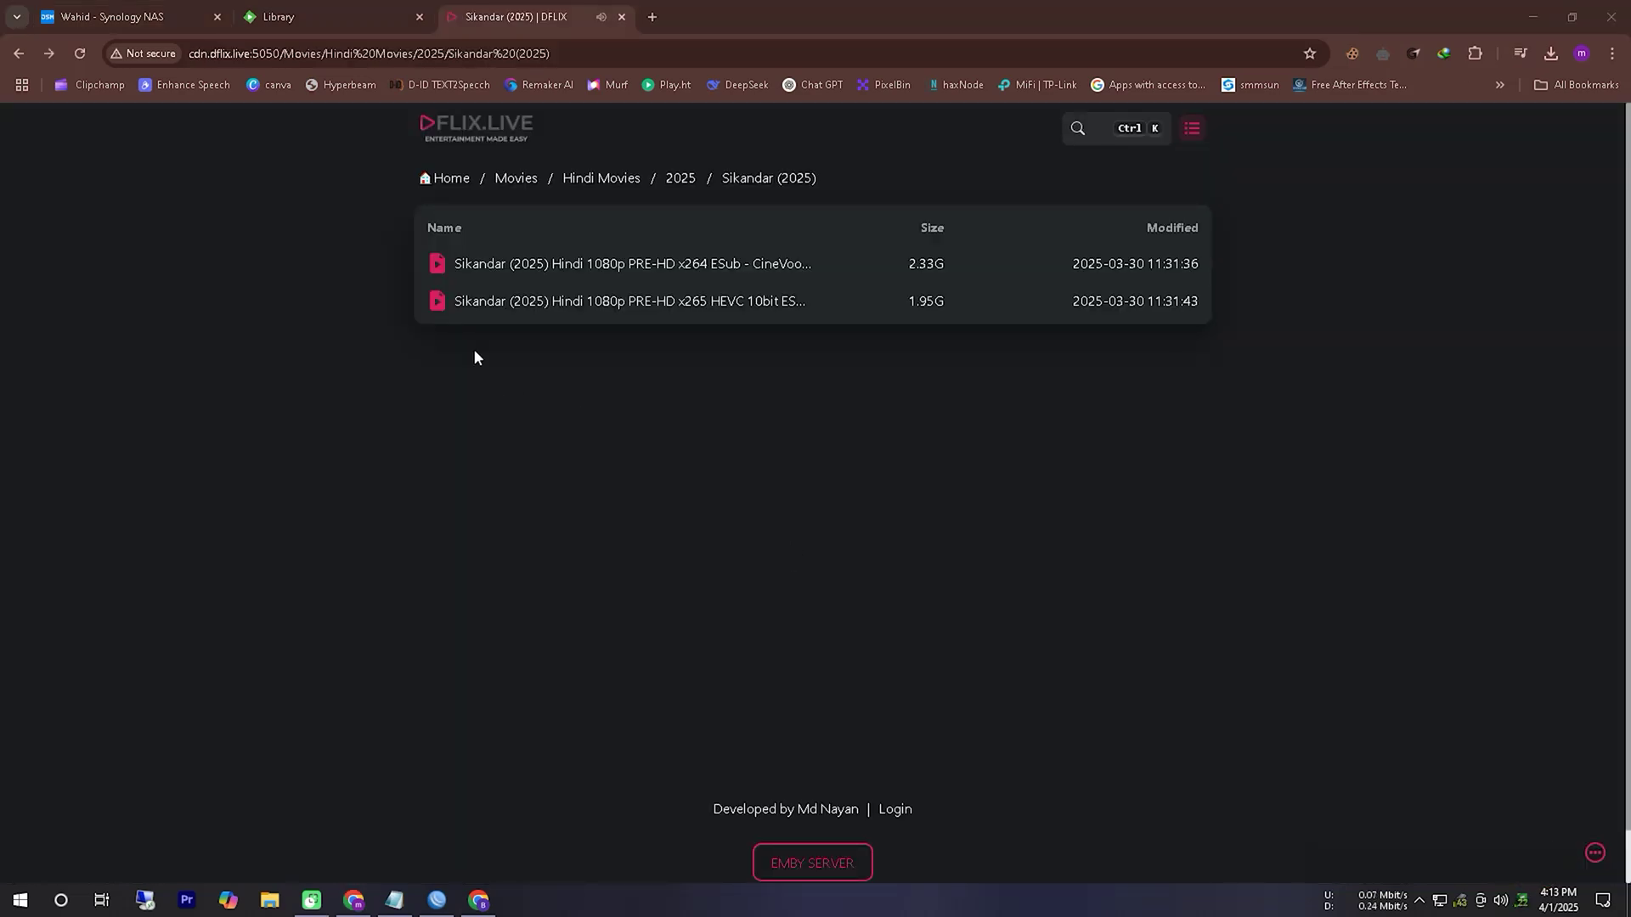
- Copy the Sikandar movie link and create a URL download task saving into EMBY/HNG
right_click(502, 308)
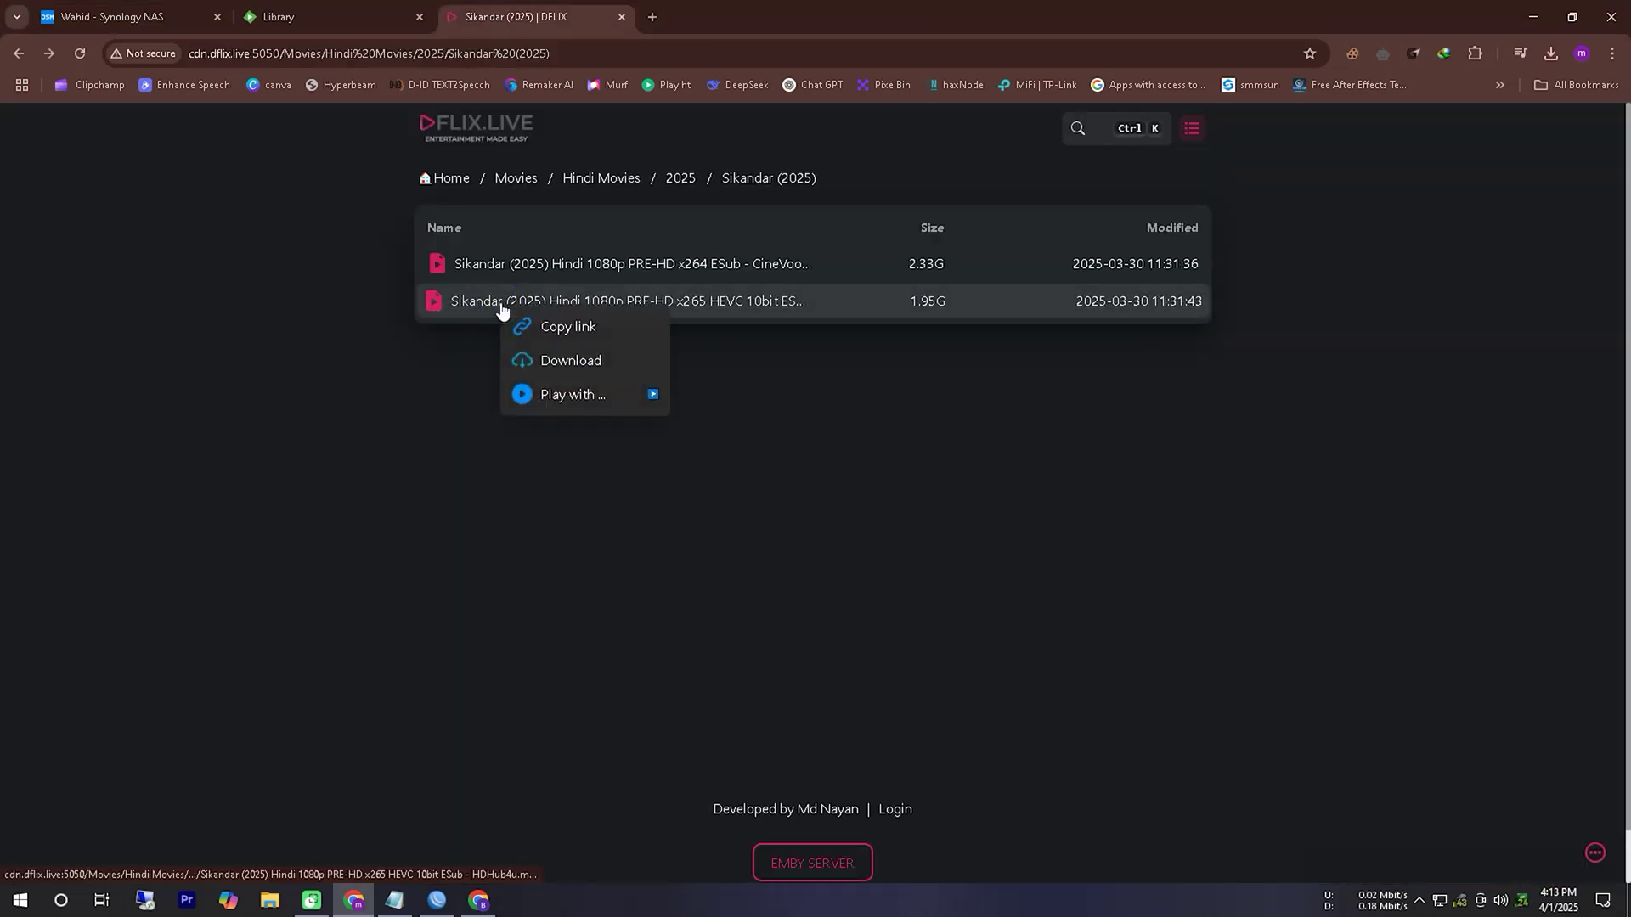
left_click(556, 324)
left_click(325, 16)
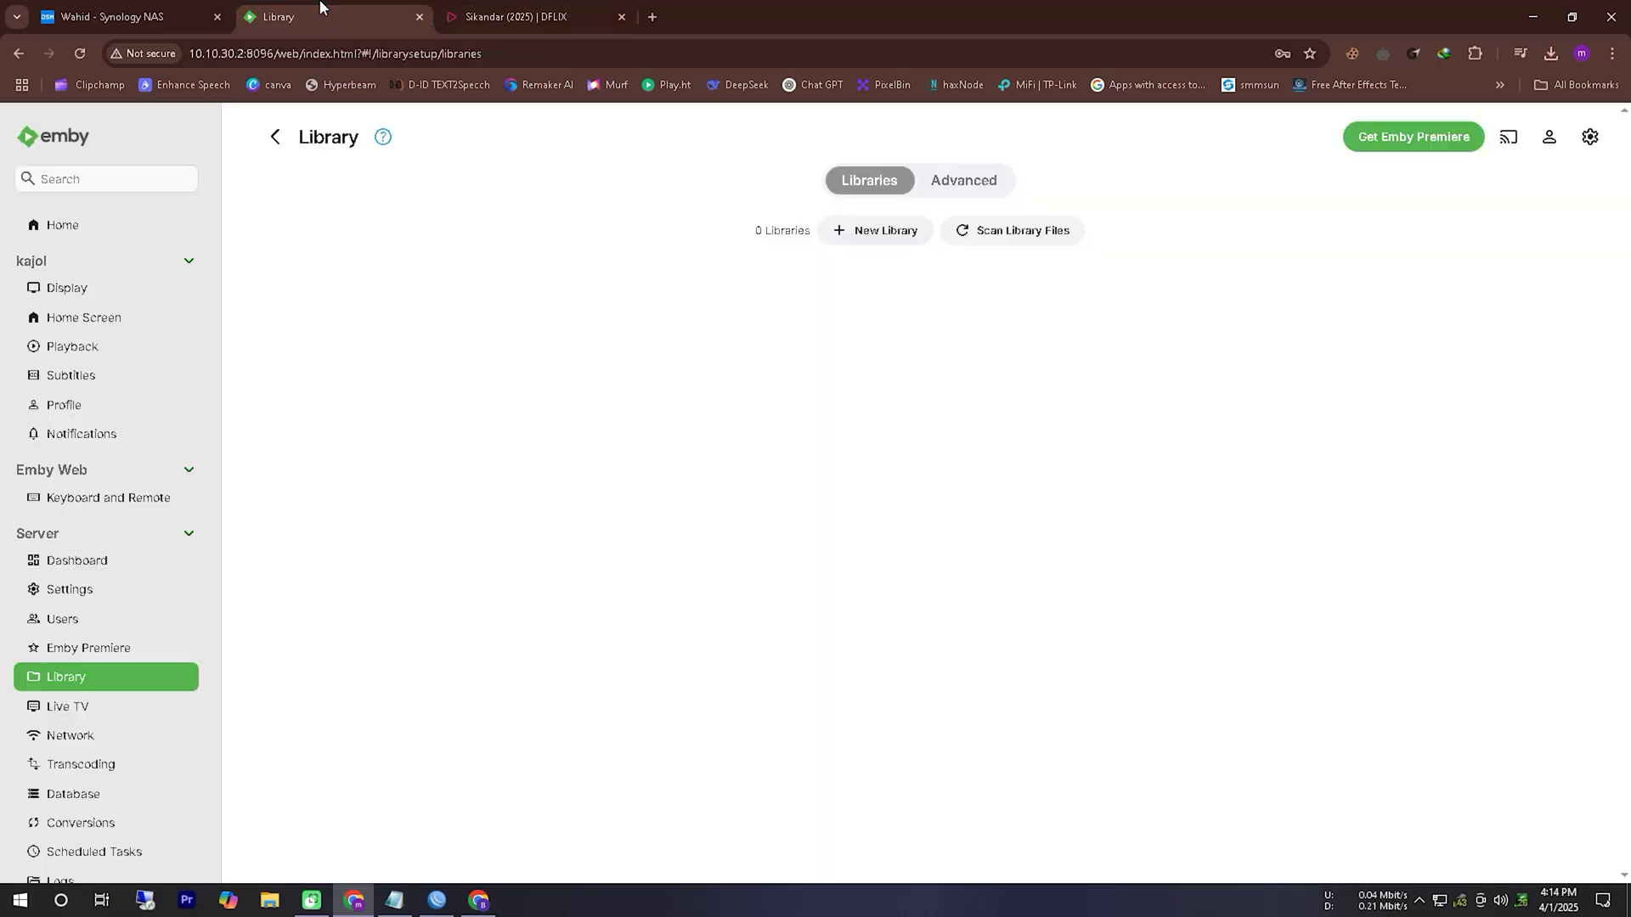
left_click(143, 15)
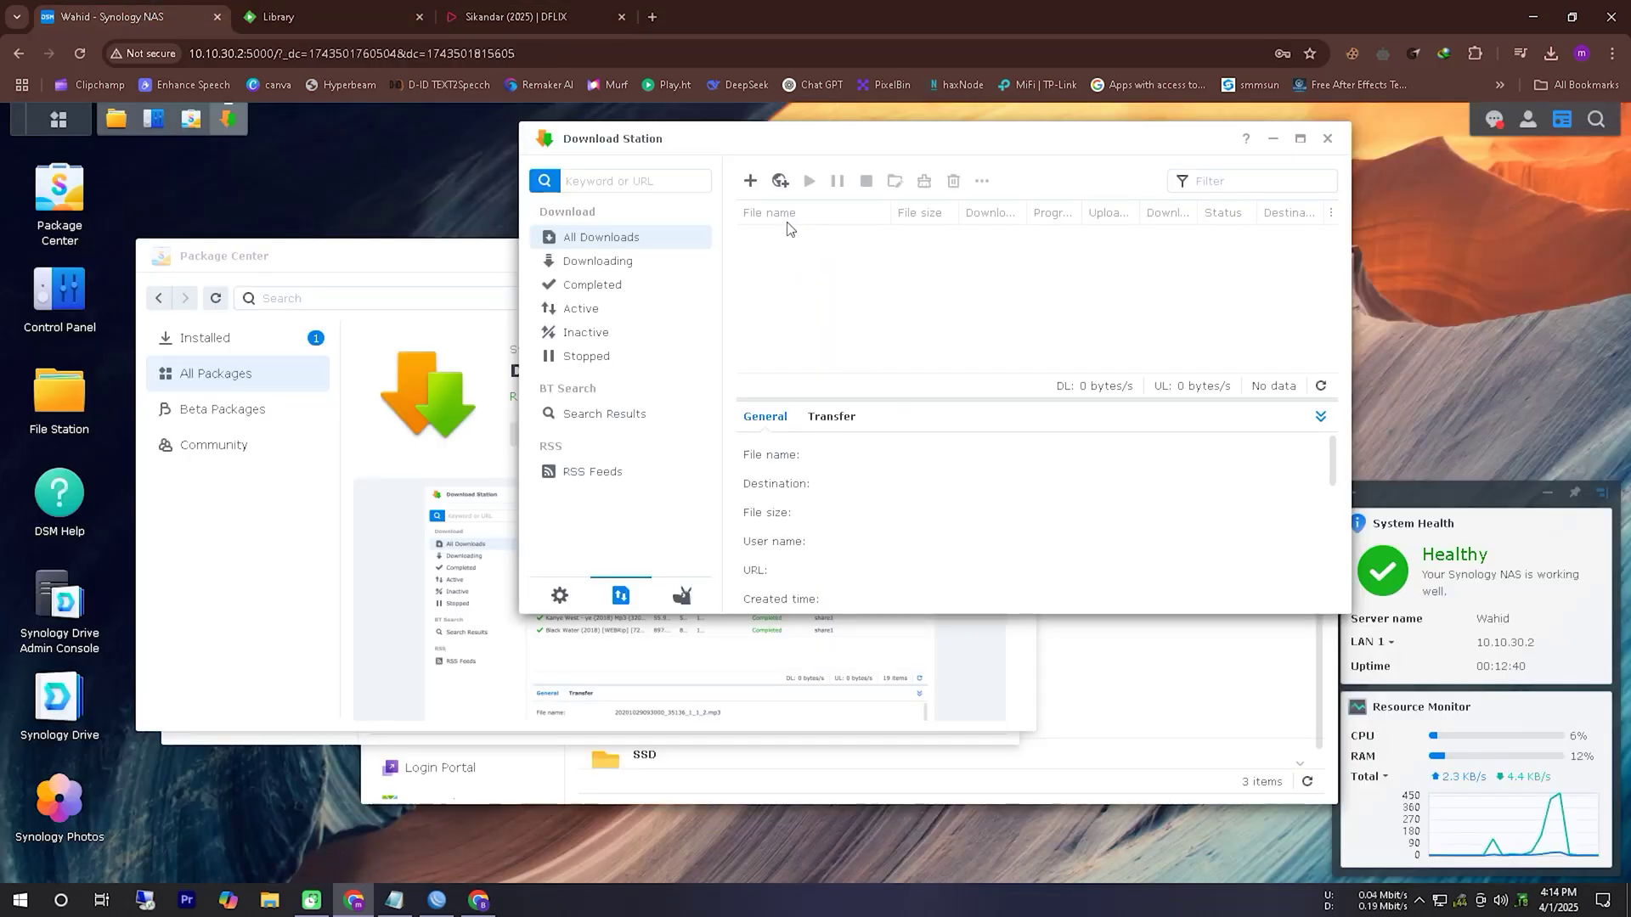
left_click(780, 181)
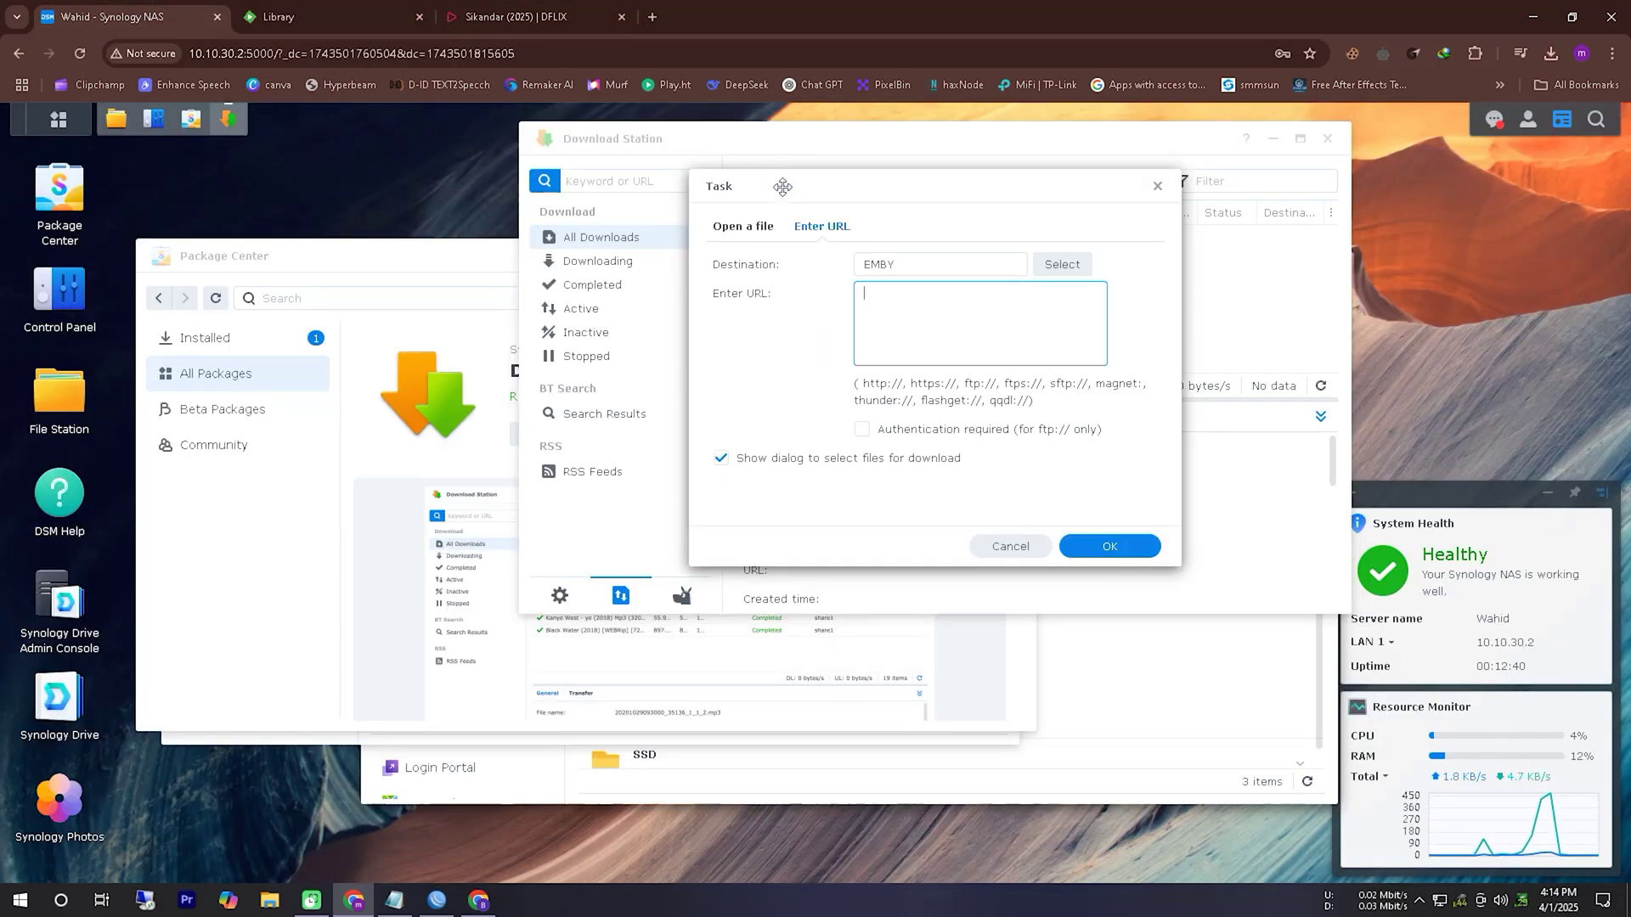
left_click(1061, 264)
left_click(781, 277)
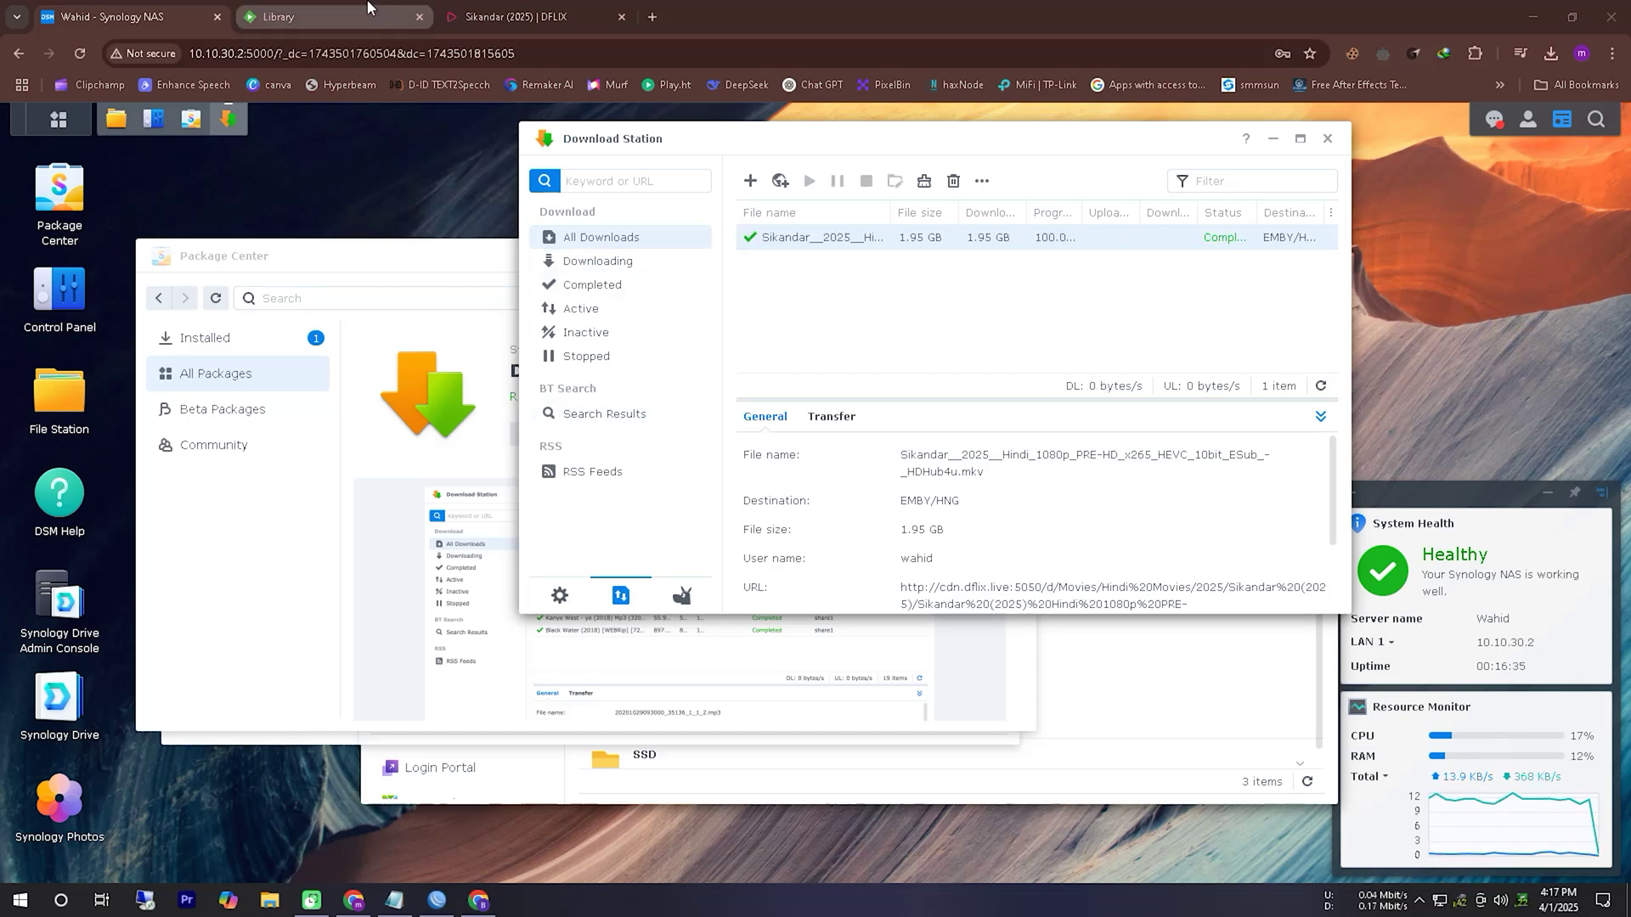
left_click(365, 15)
- Start a Movies library named Hindi with India metadata country, English language, and collection import enabled
left_click(890, 240)
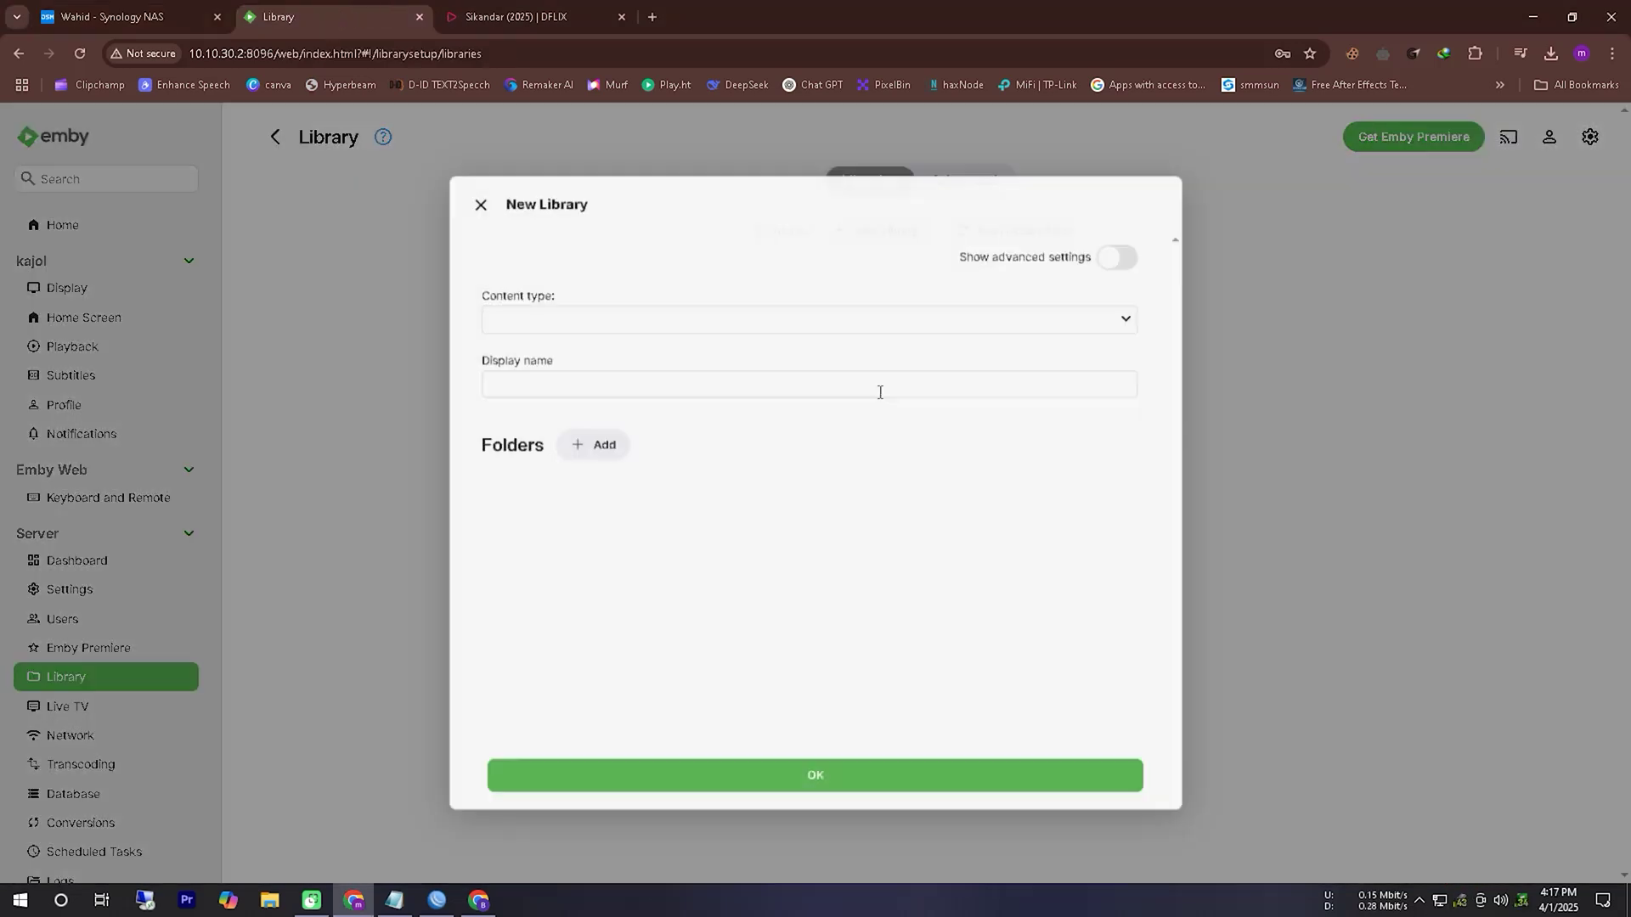
left_click(597, 312)
type("Hindi")
left_click(619, 665)
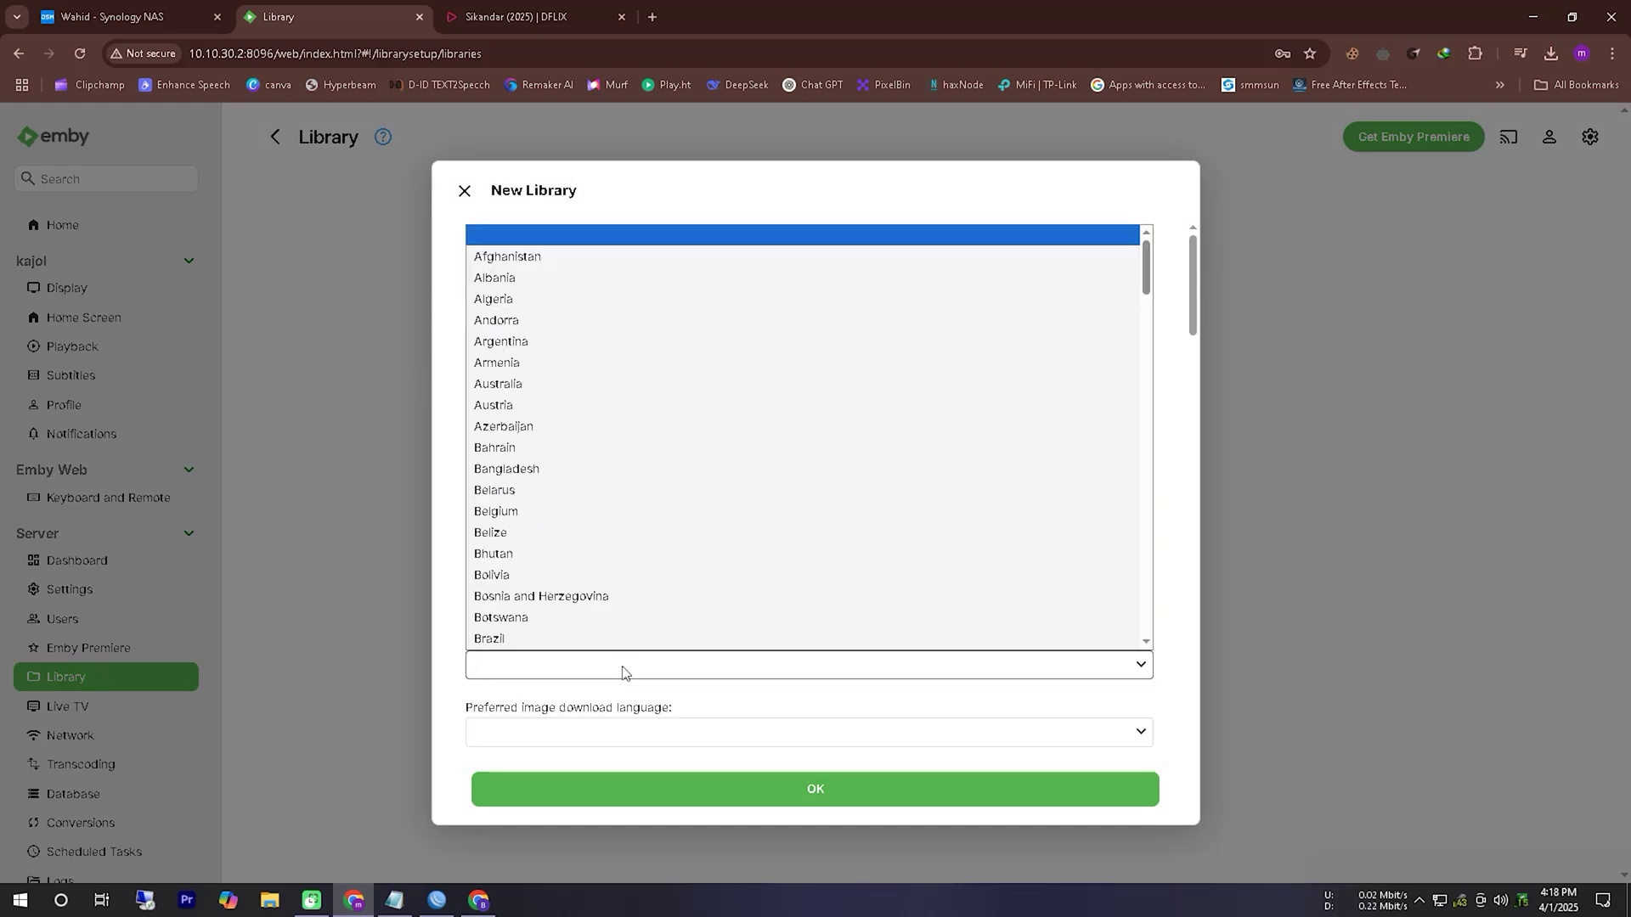
type("india")
key("Return")
scroll(673, 552, "down", 1)
left_click(673, 513)
type("e")
key("Return")
scroll(668, 531, "down", 10)
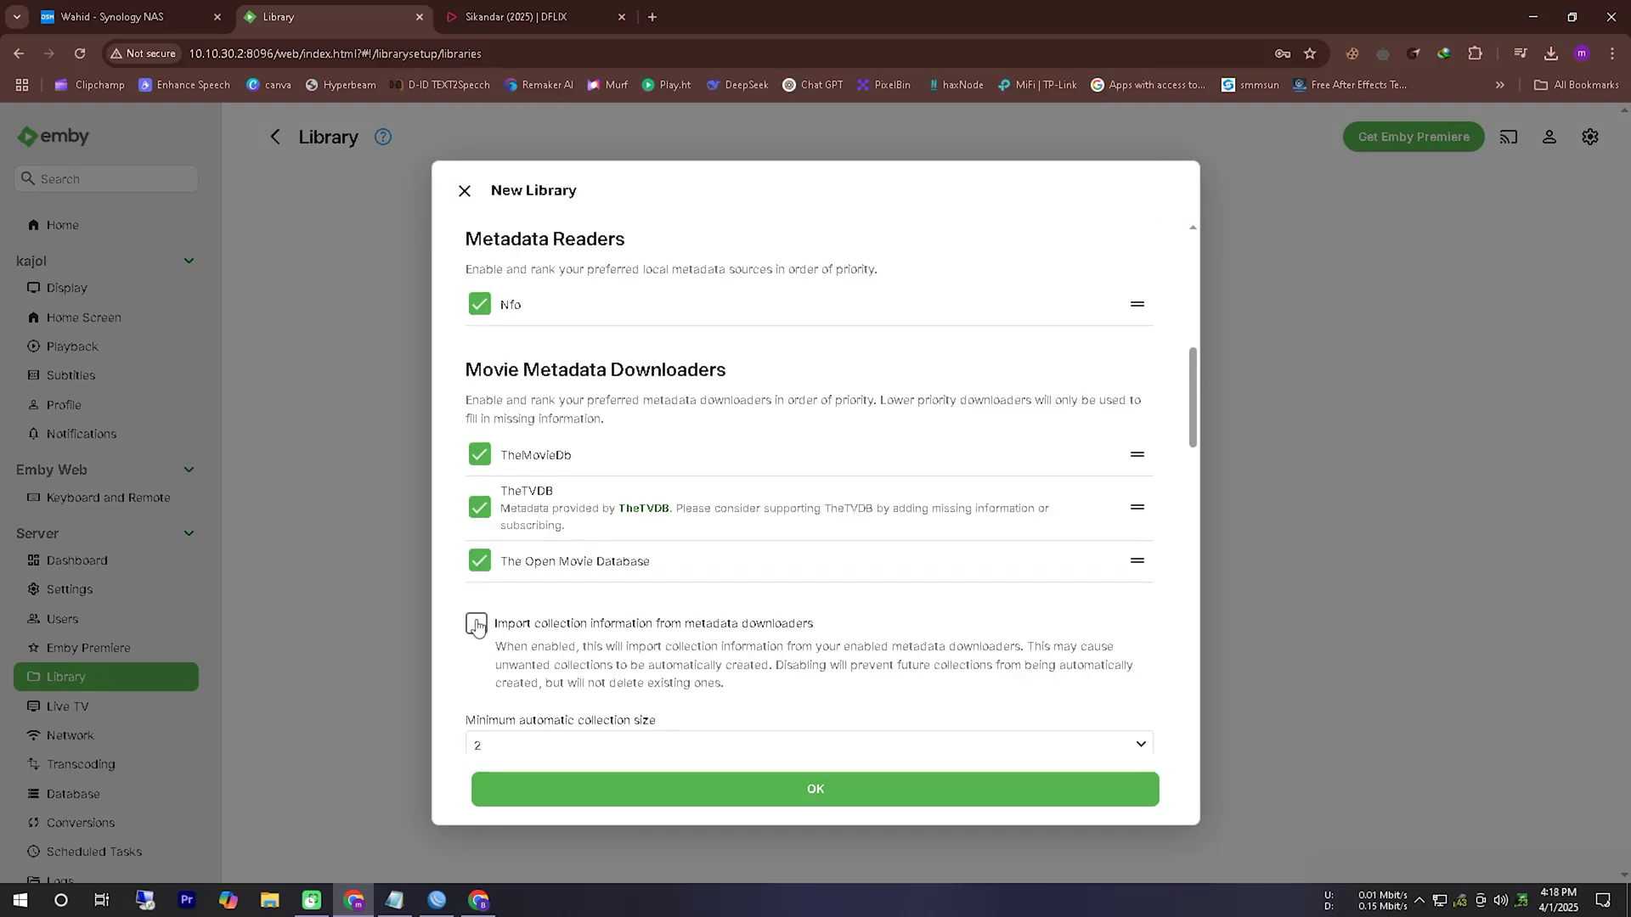
left_click(476, 499)
scroll(473, 714, "down", 8)
left_click(475, 262)
left_click(476, 340)
scroll(578, 620, "up", 15)
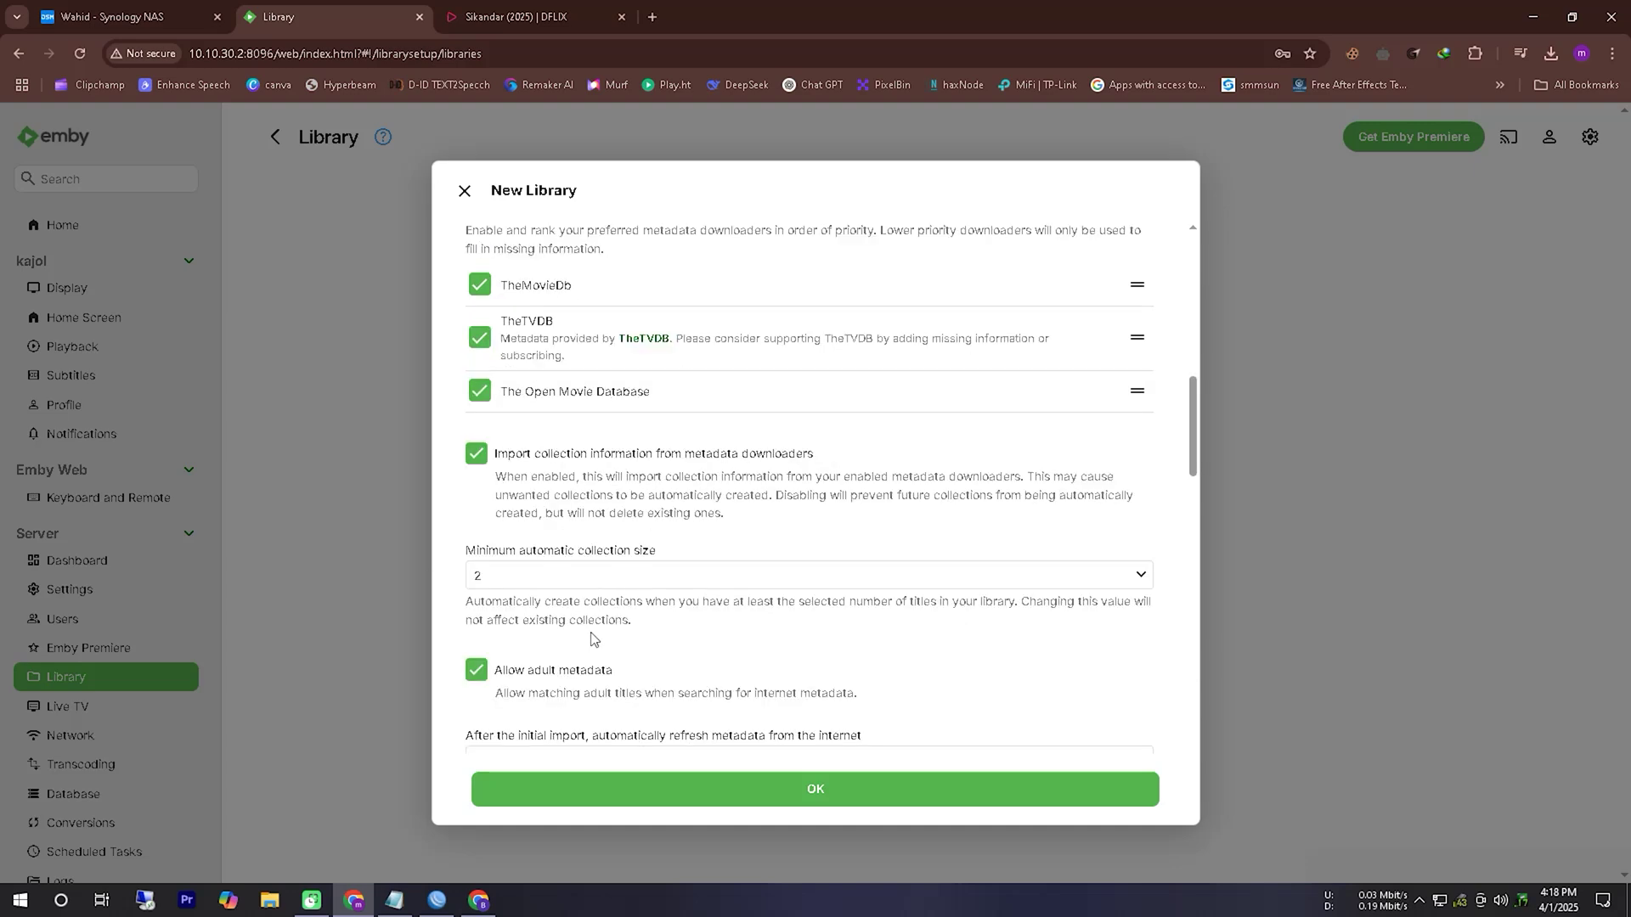
- Add the /volume1/EMBY/HNG folder to the Hindi library and save it
left_click(560, 419)
scroll(611, 560, "down", 5)
left_click(605, 571)
scroll(605, 574, "down", 5)
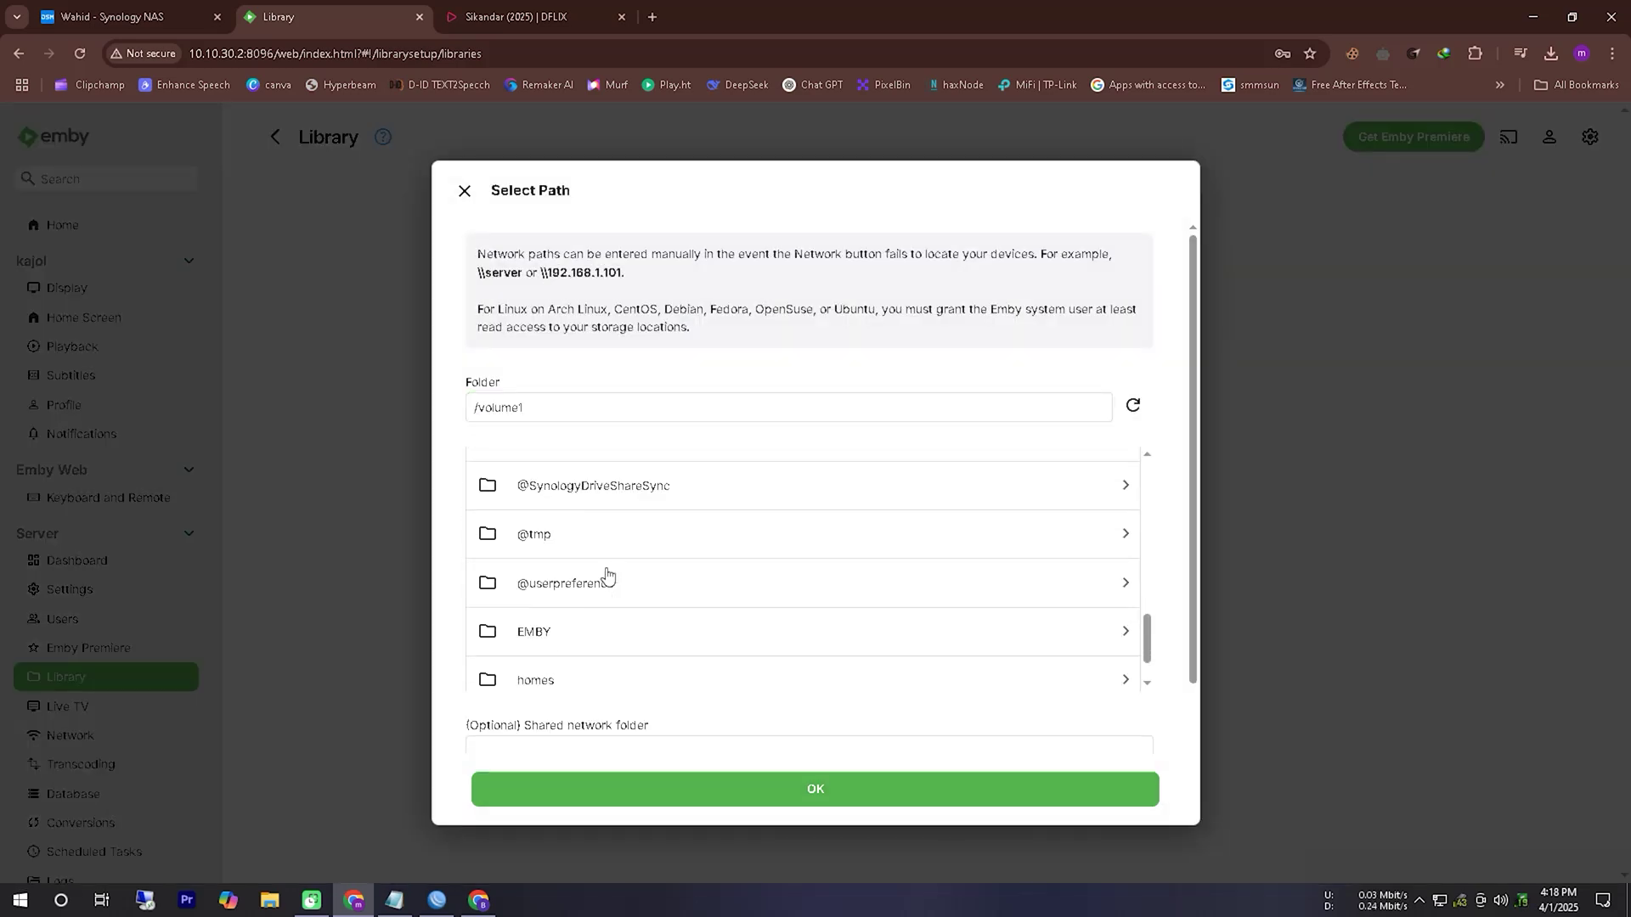
left_click(565, 625)
left_click(556, 671)
left_click(753, 789)
left_click(753, 794)
- Create a Bangla Movies library using the /volume1/EMBY/BNG folder
left_click(804, 223)
left_click(594, 368)
double_click(509, 399)
type("Bangla")
left_click(583, 463)
left_click(594, 565)
scroll(578, 595, "down", 5)
left_click(553, 613)
left_click(583, 571)
left_click(720, 785)
left_click(721, 789)
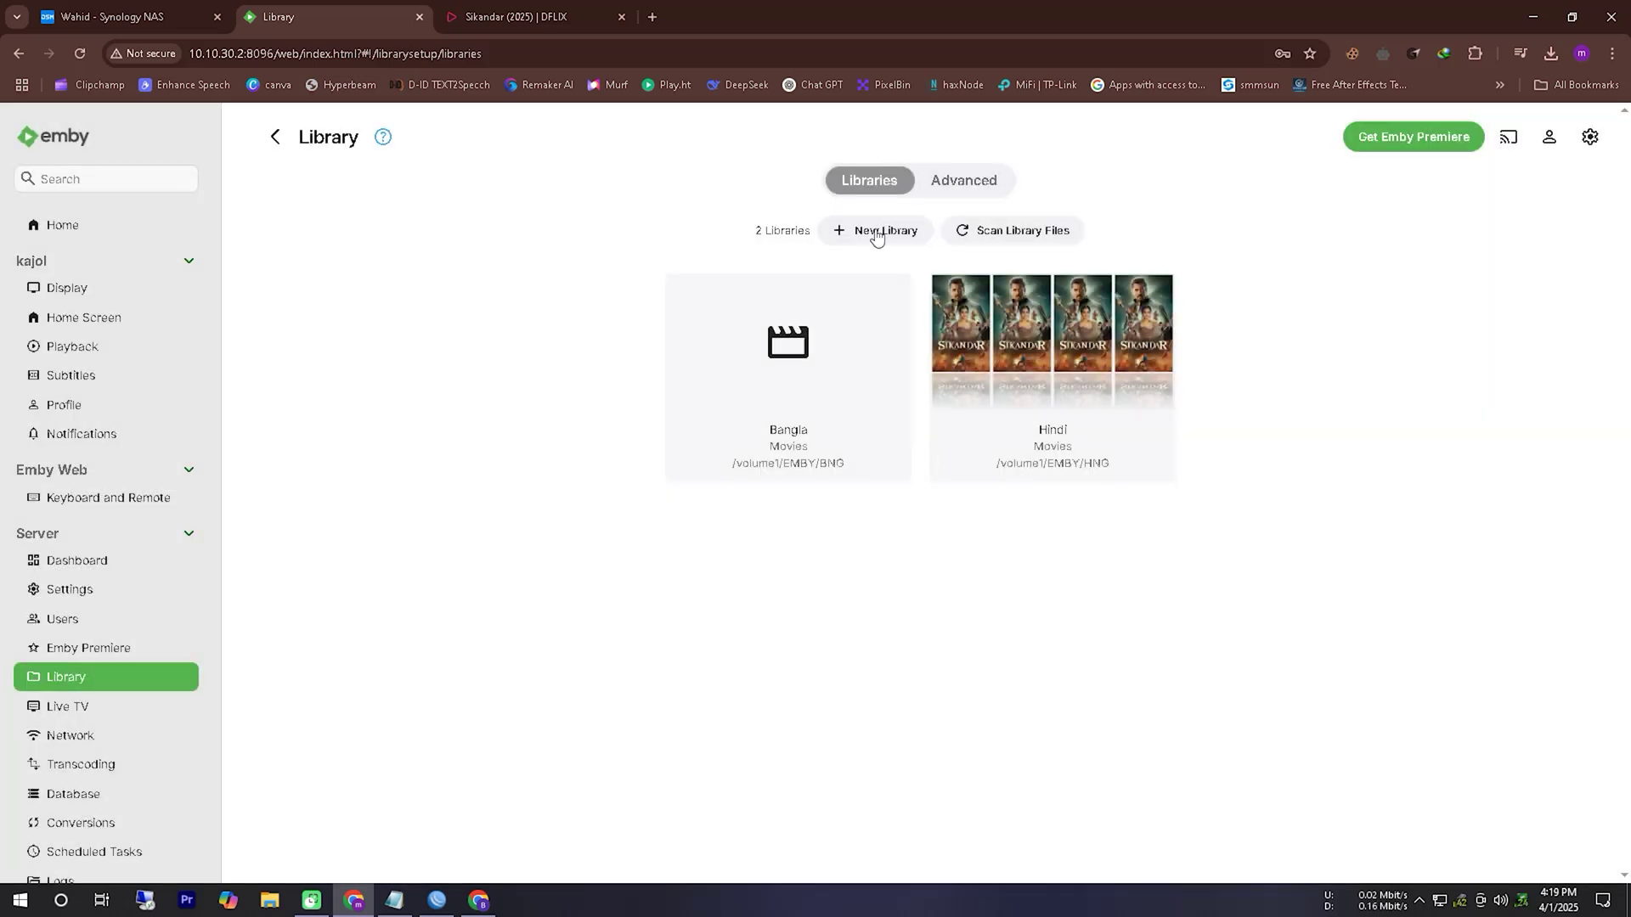
- Create an English Movies library using the /volume1/EMBY/ENG folder
left_click(873, 231)
left_click_drag(595, 400, 365, 400)
type("English")
left_click(583, 463)
scroll(546, 579, "down", 5)
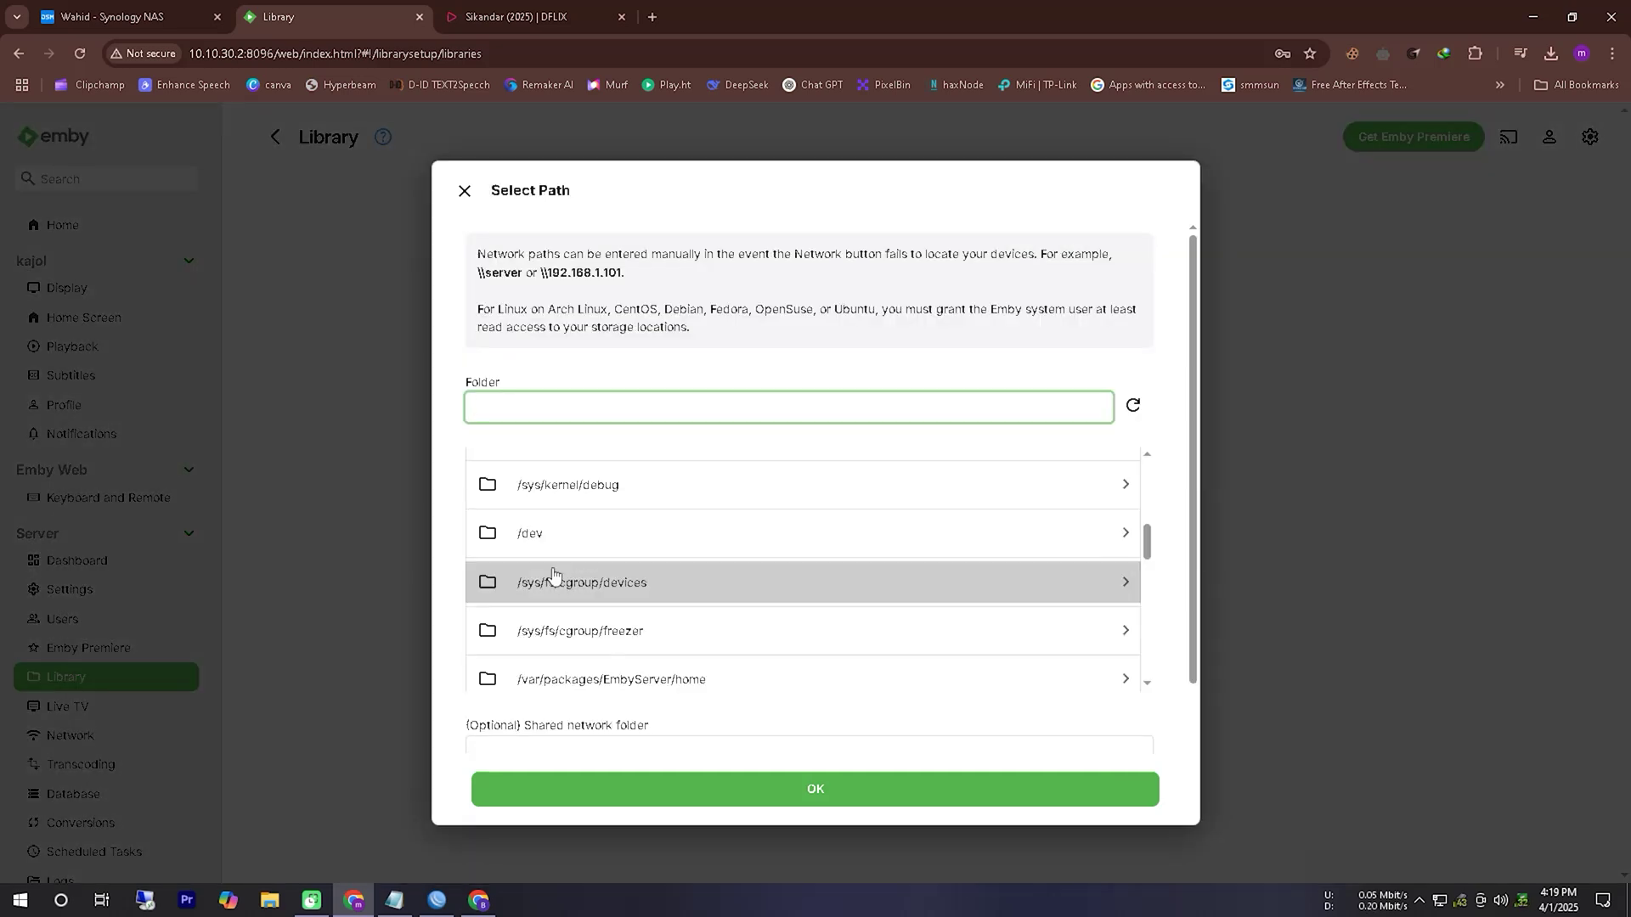
left_click(546, 579)
scroll(600, 637, "down", 5)
left_click(594, 616)
left_click(586, 618)
left_click(662, 789)
left_click(720, 789)
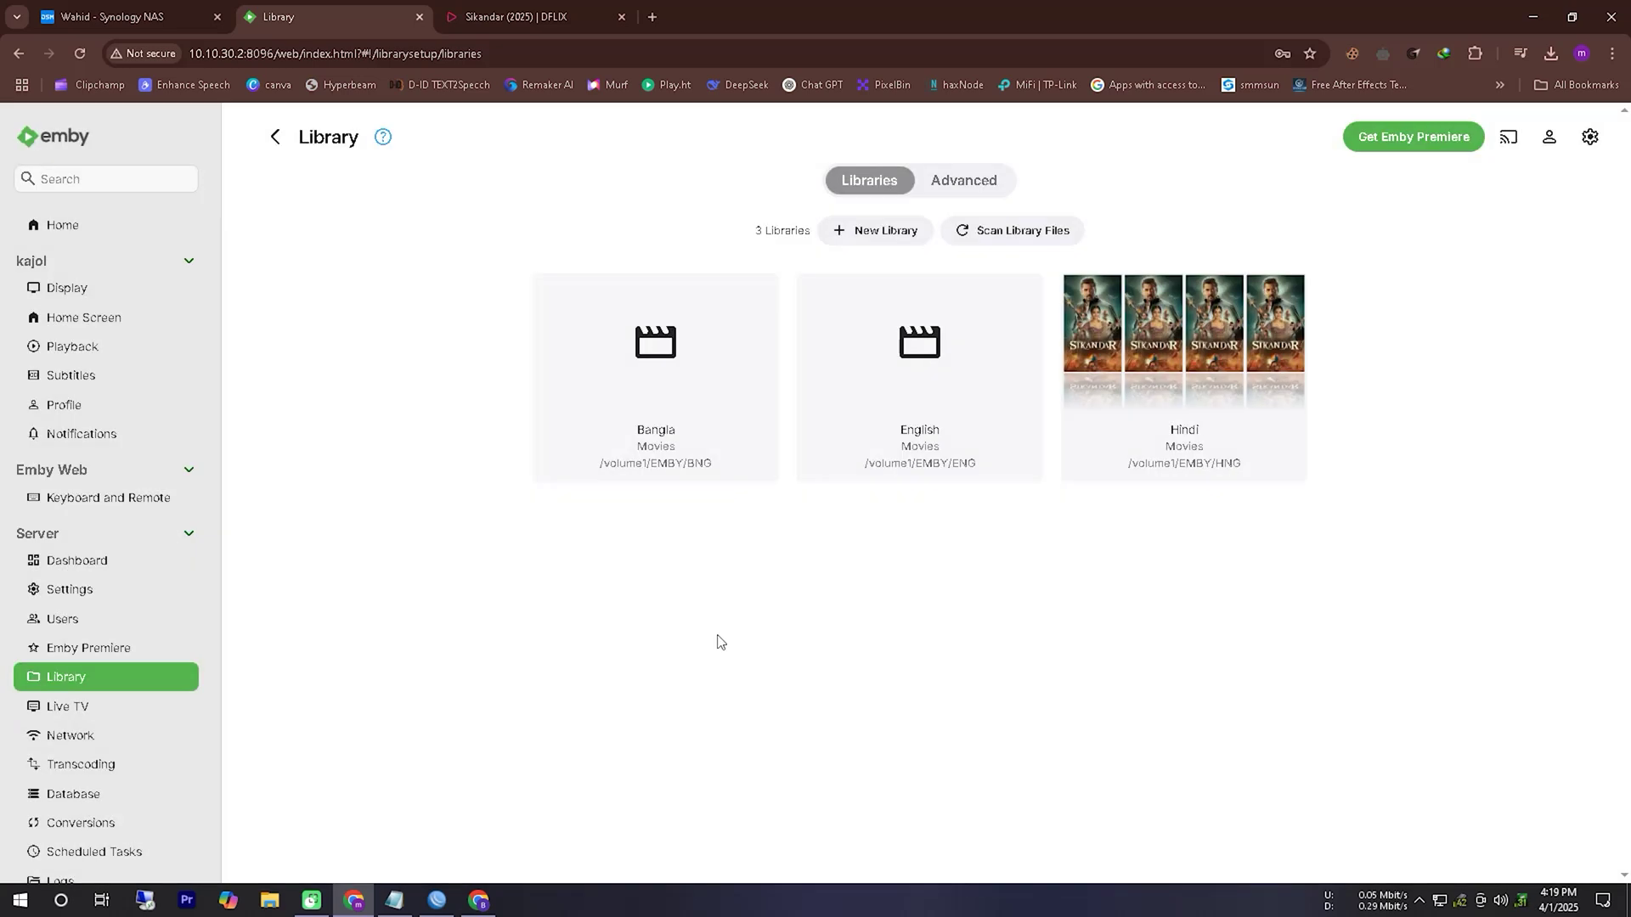
- From the home screen, view the Sikandar movie details and its more-actions menu
left_click(59, 138)
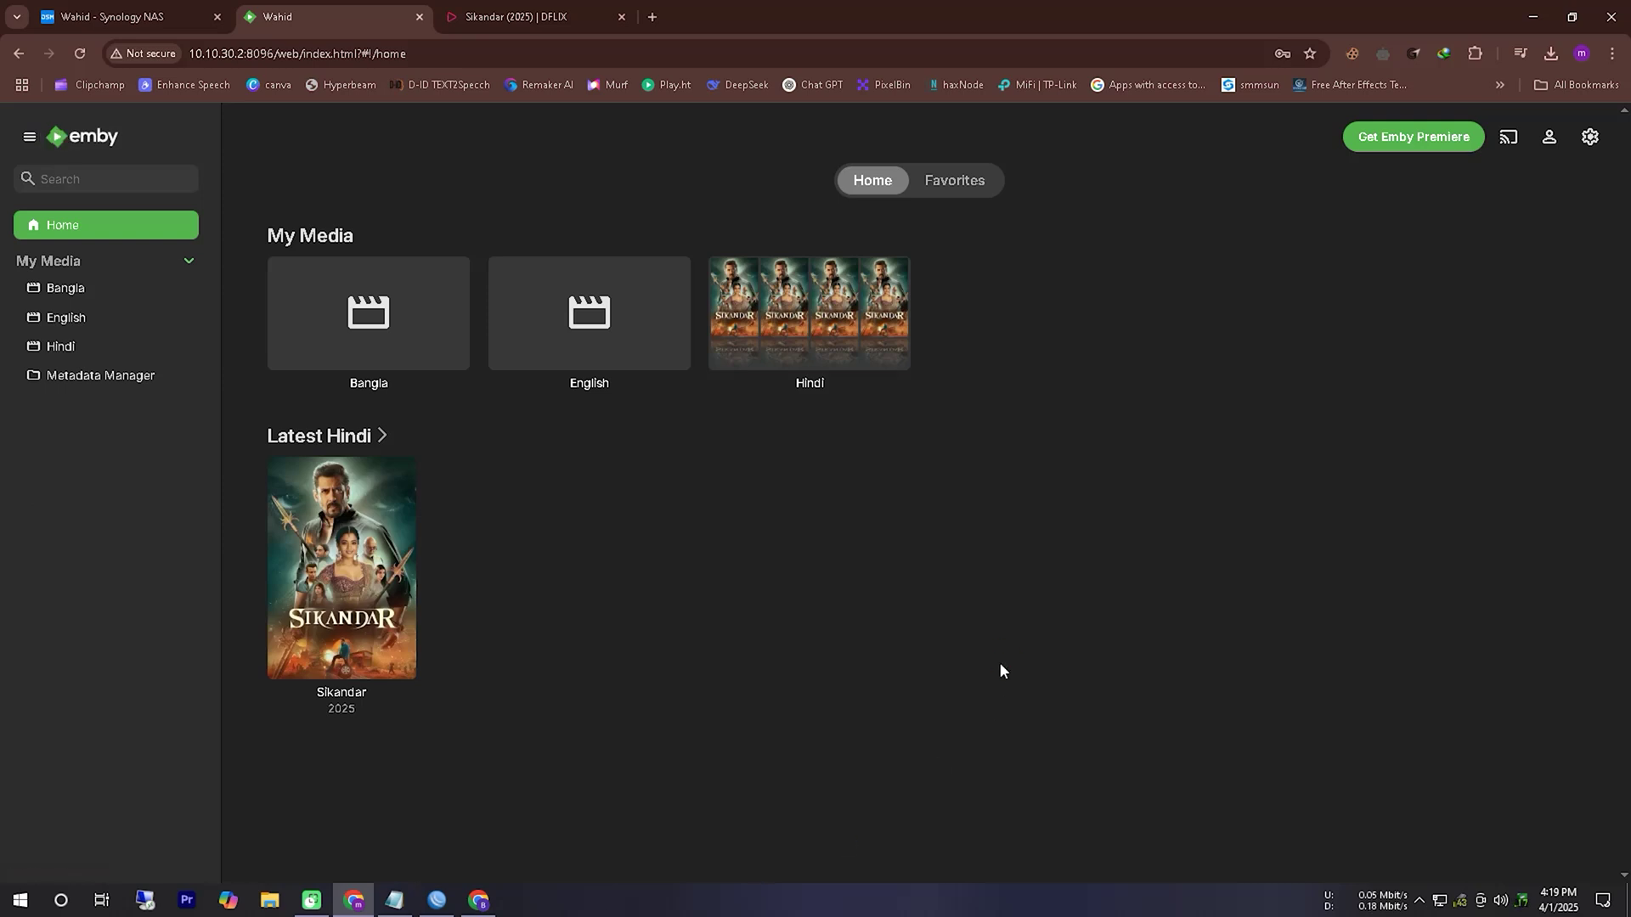
left_click(393, 496)
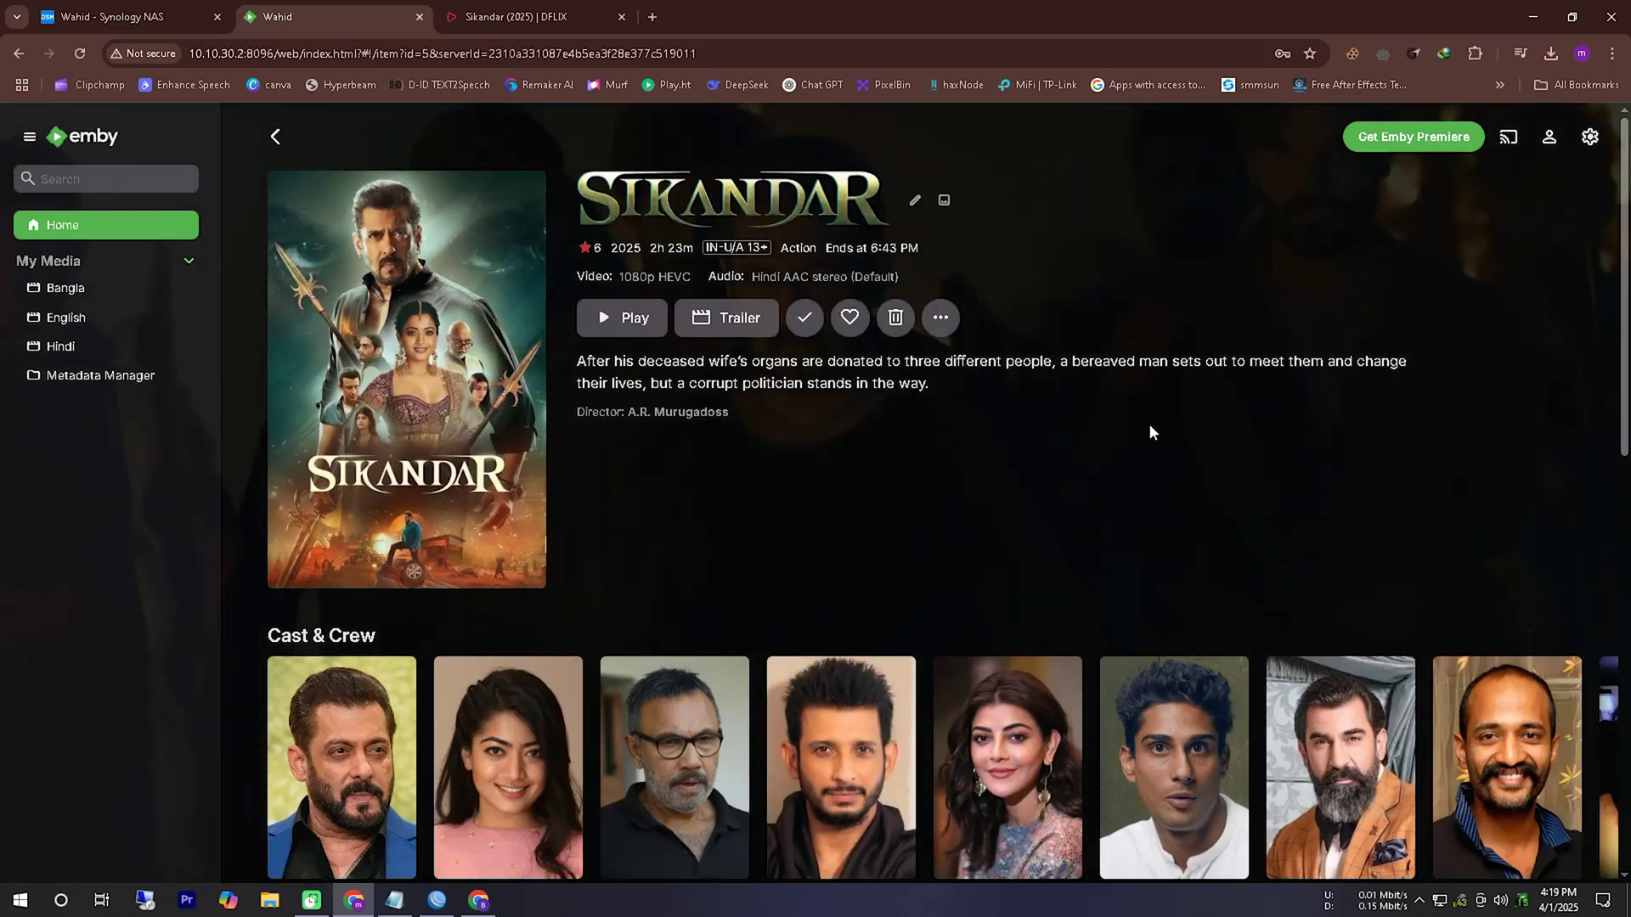
scroll(1173, 429, "down", 10)
scroll(1310, 593, "up", 10)
left_click(942, 319)
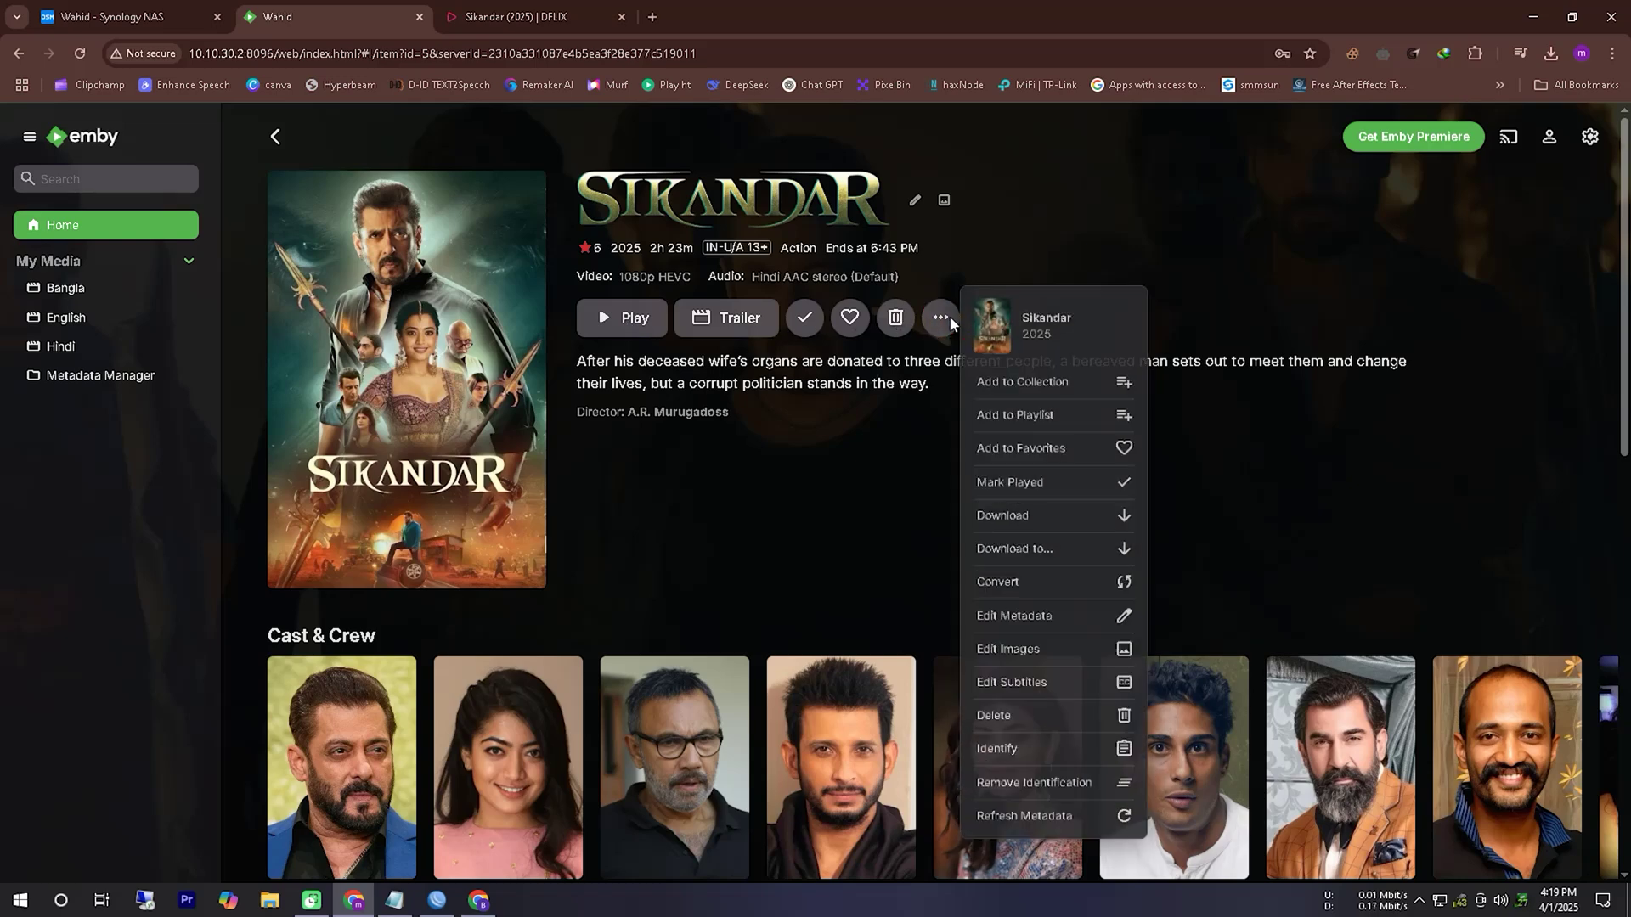
left_click(805, 508)
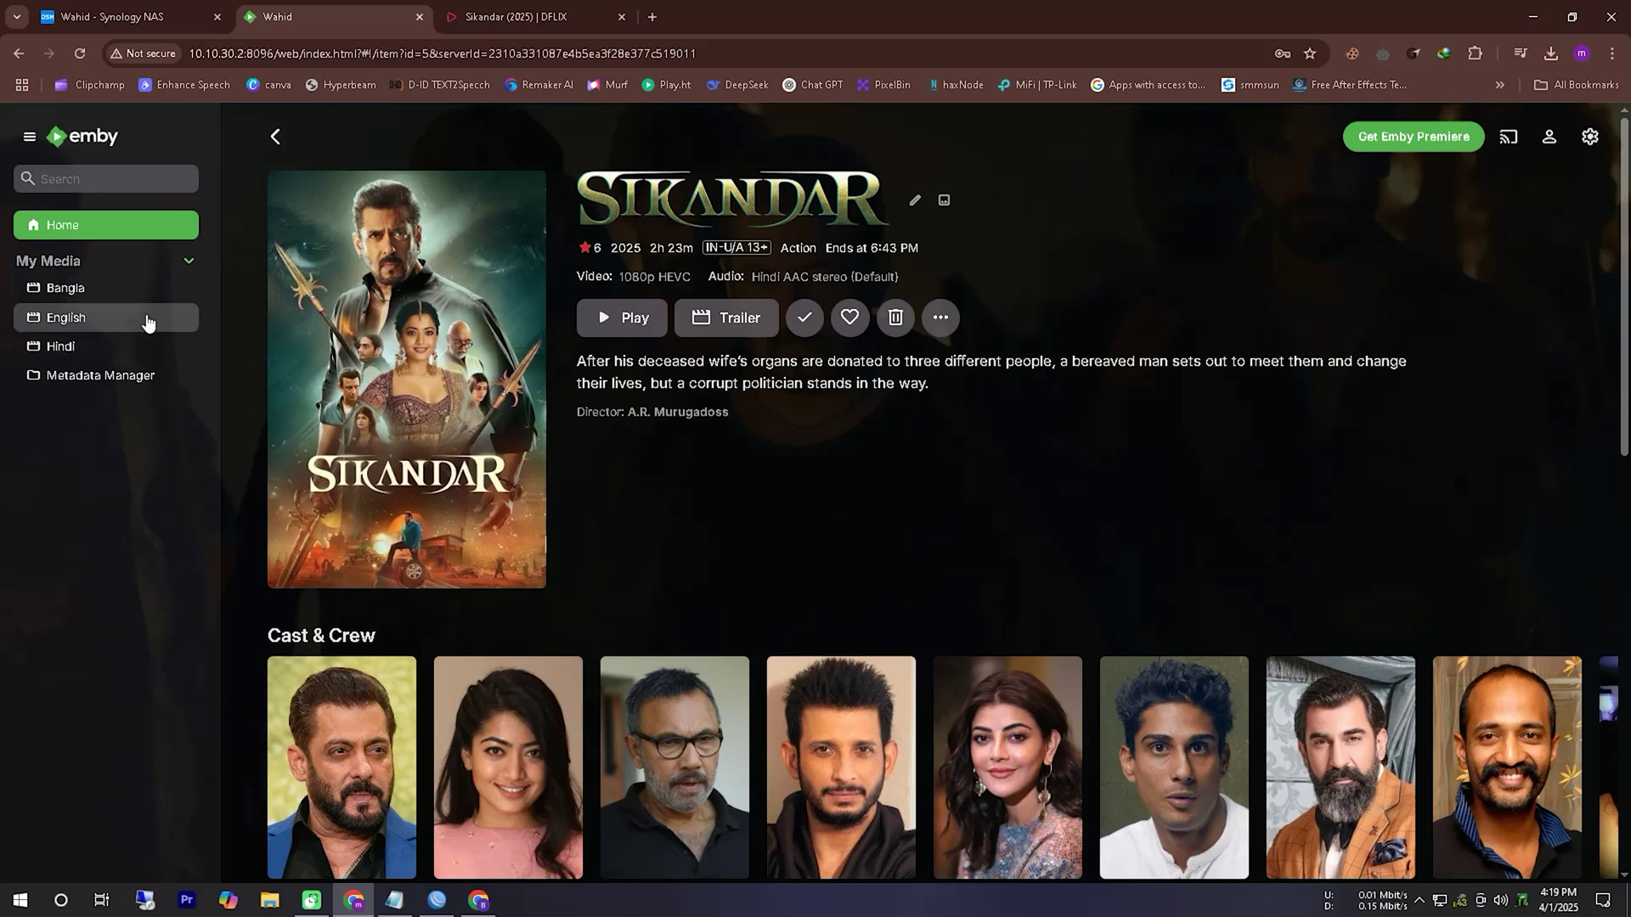
- Browse the Bangla, English and Hindi libraries and Metadata Manager, then go to the server dashboard
left_click(85, 288)
left_click(85, 319)
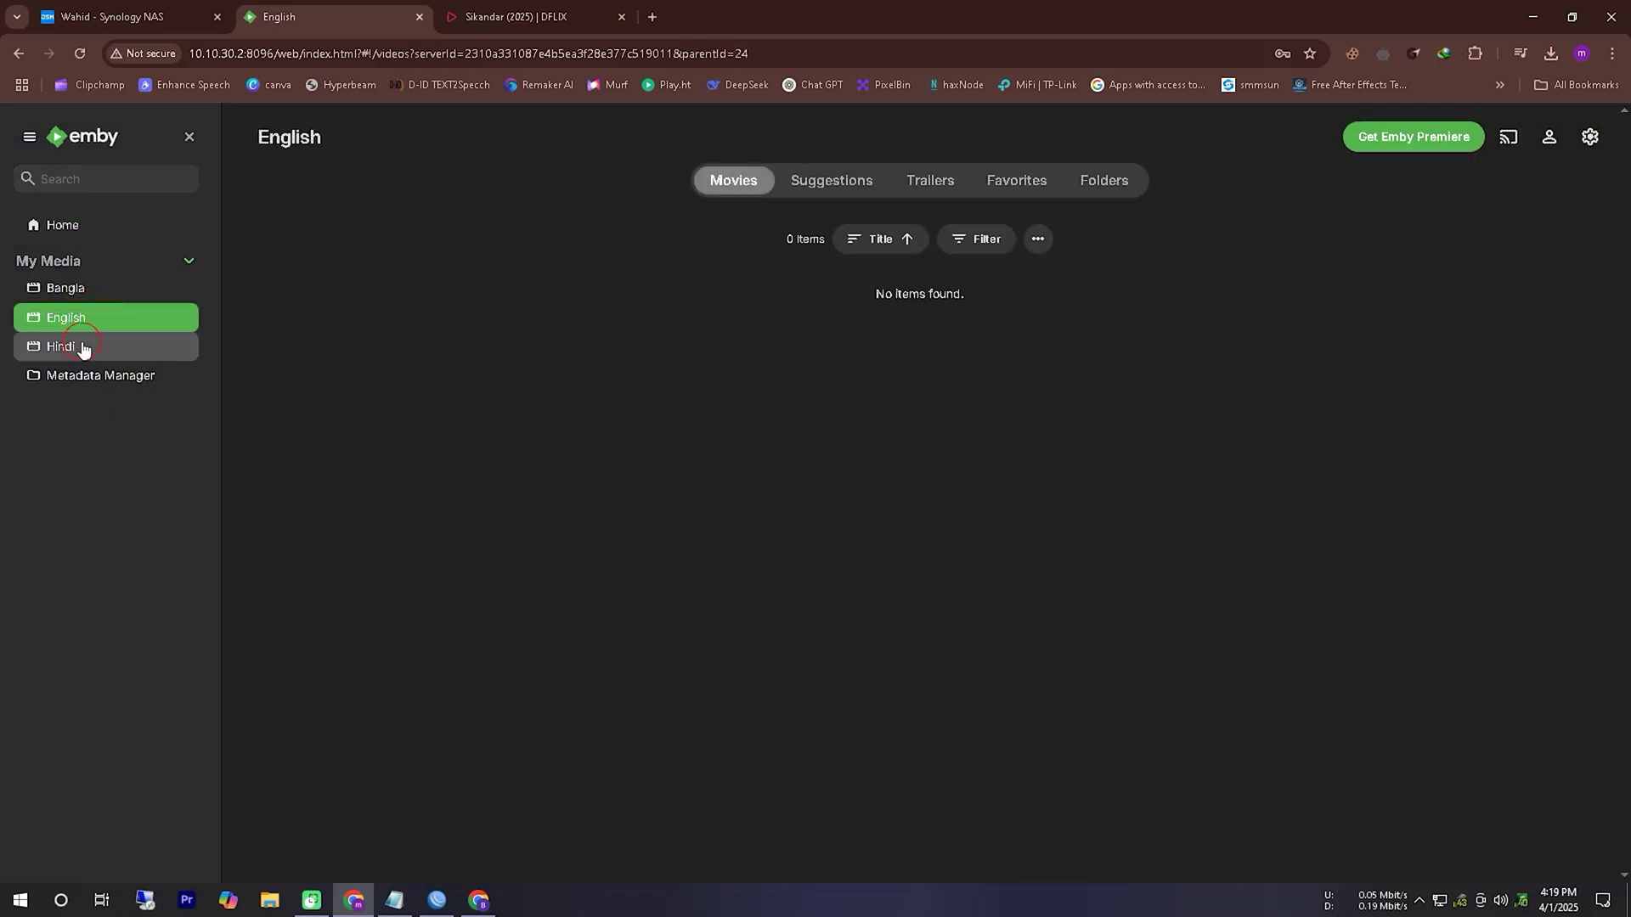
left_click(81, 347)
left_click(78, 373)
left_click(119, 291)
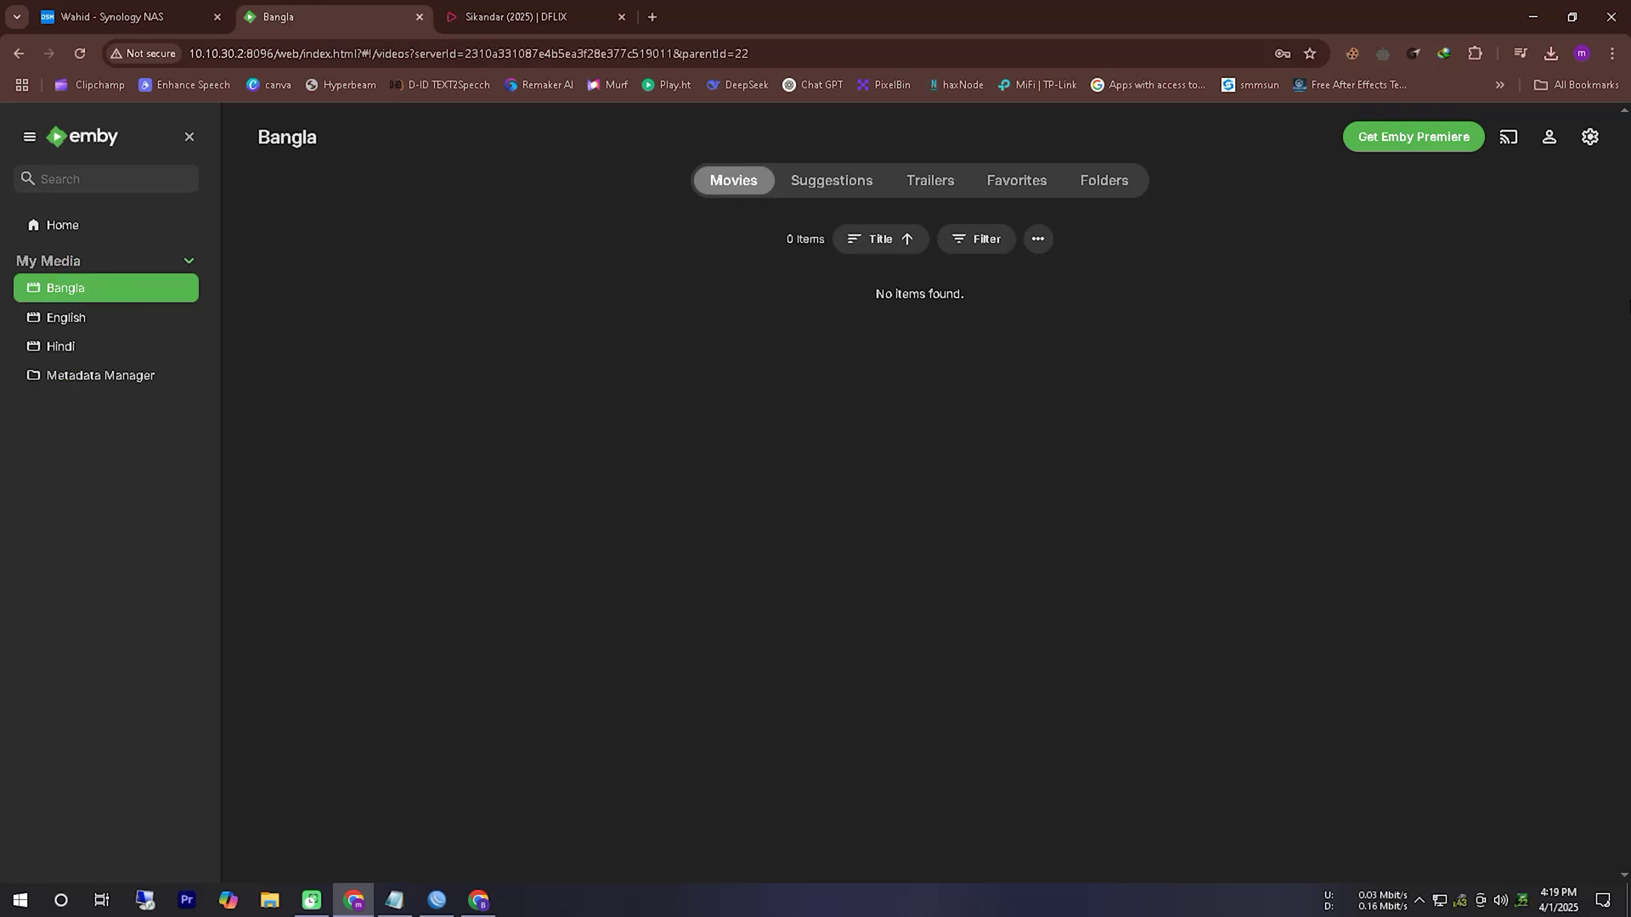
left_click(1589, 136)
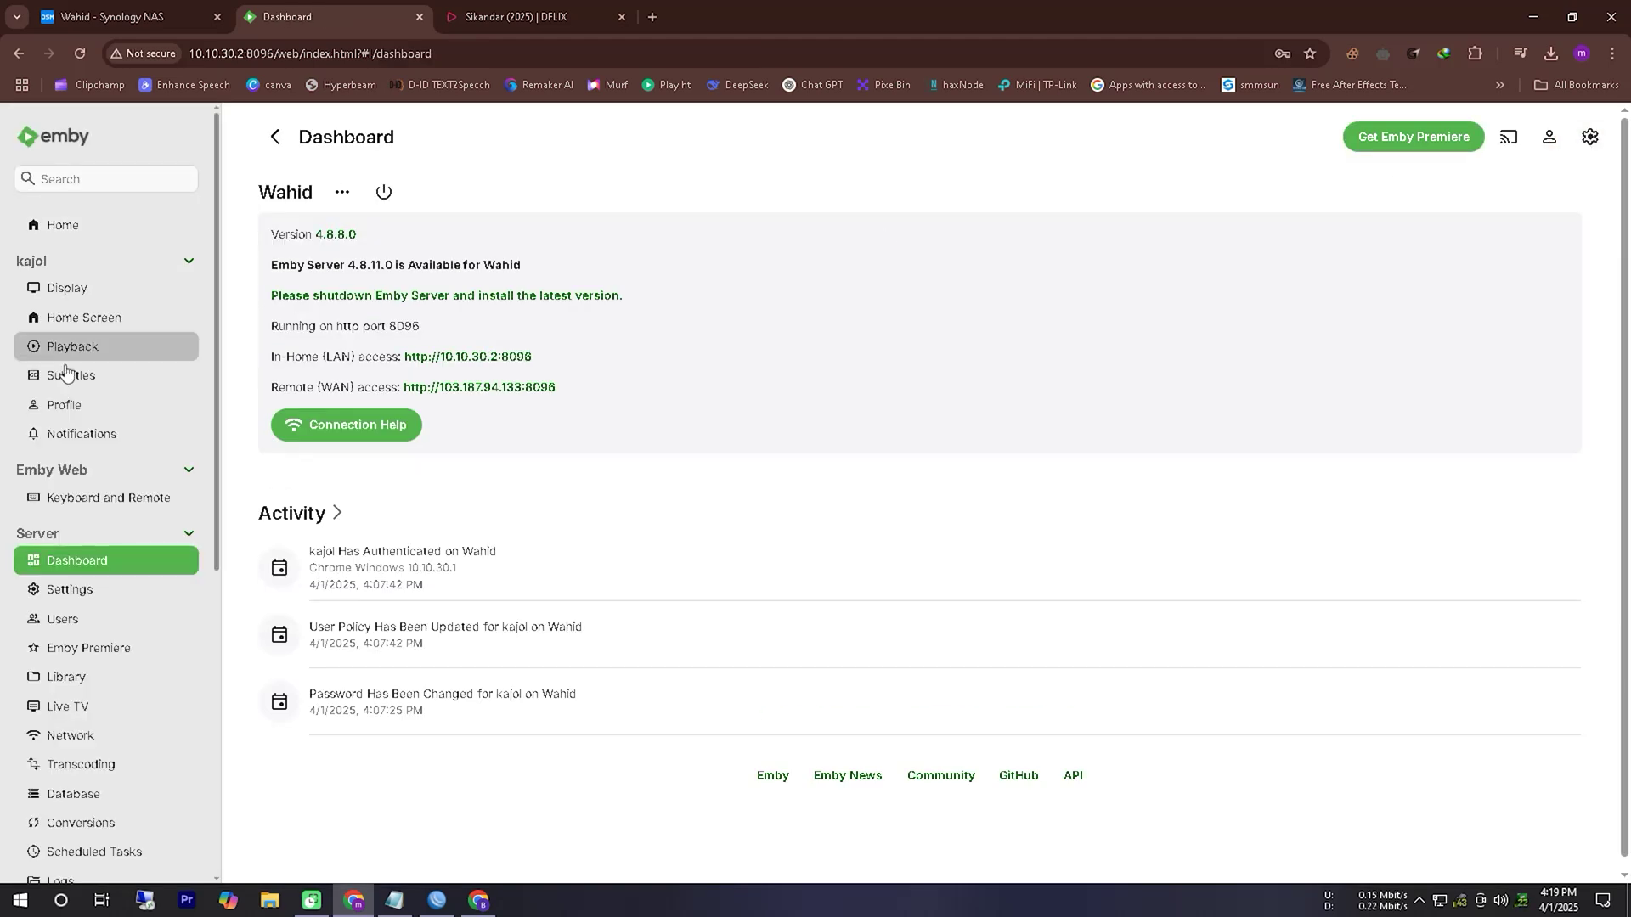
- Create a new Emby user account named 'user' and save it
left_click(105, 630)
left_click(874, 193)
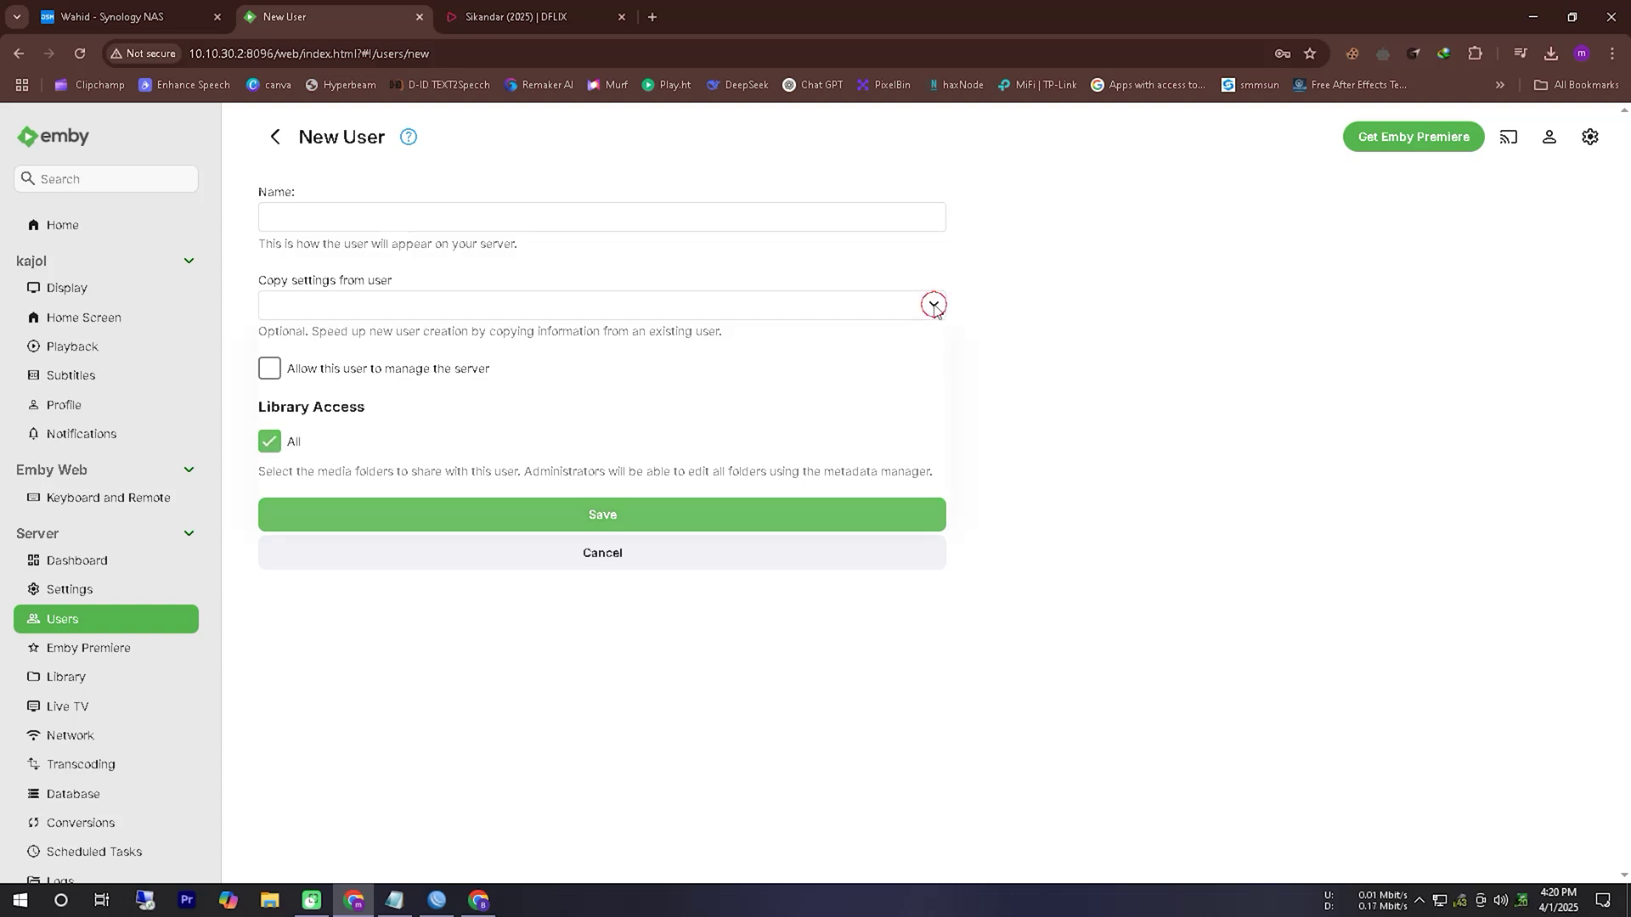
left_click(424, 216)
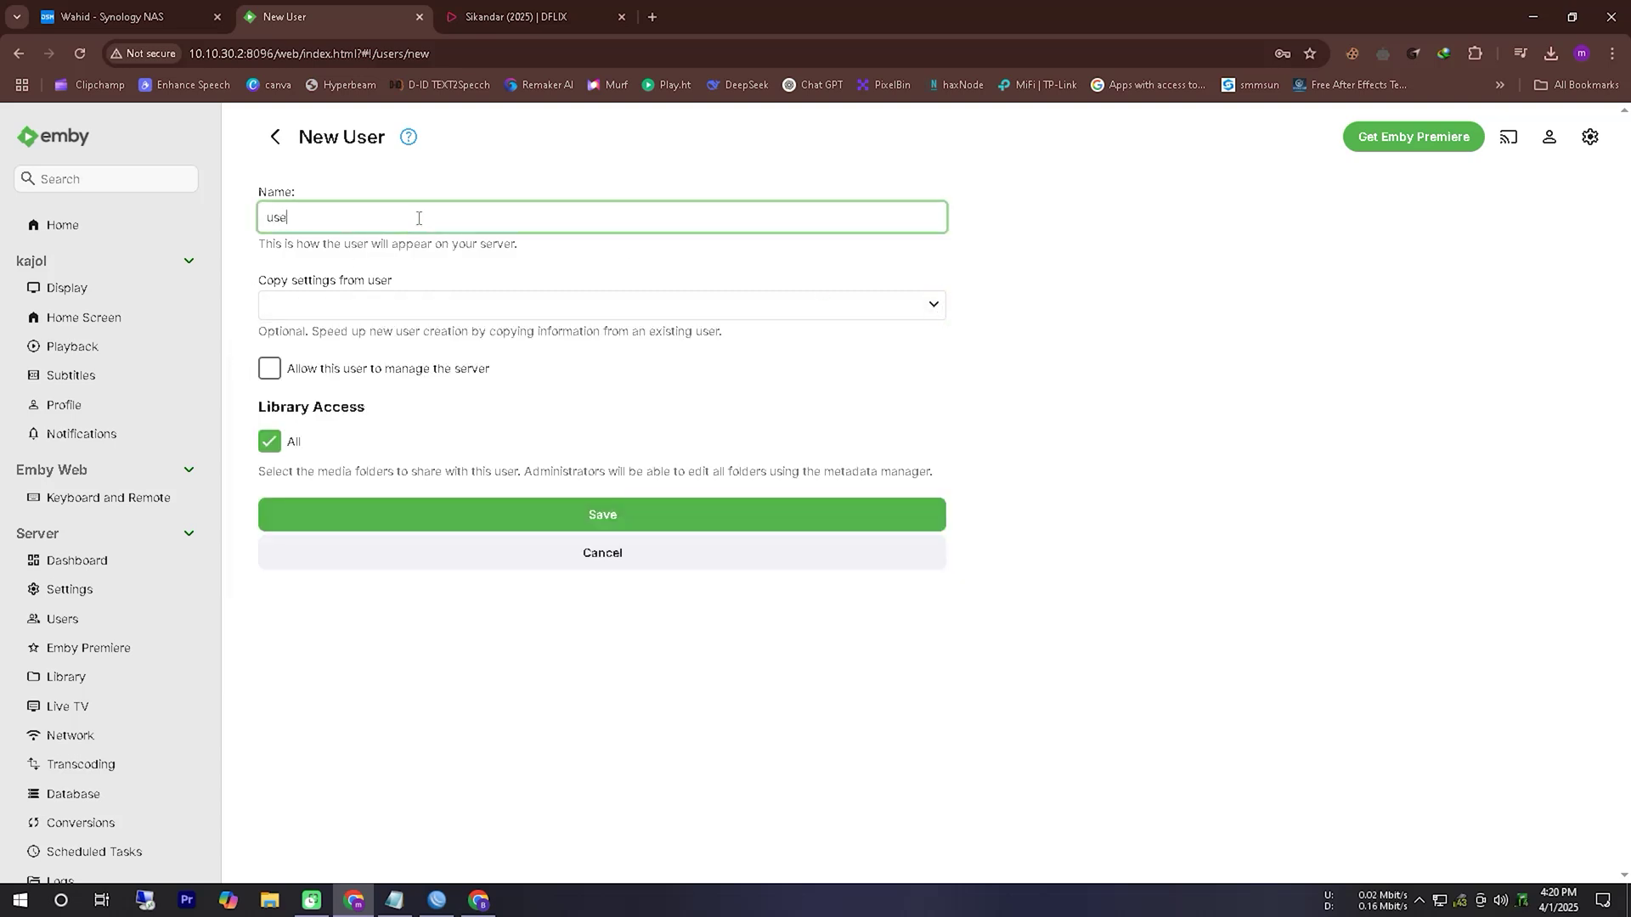
left_click(659, 530)
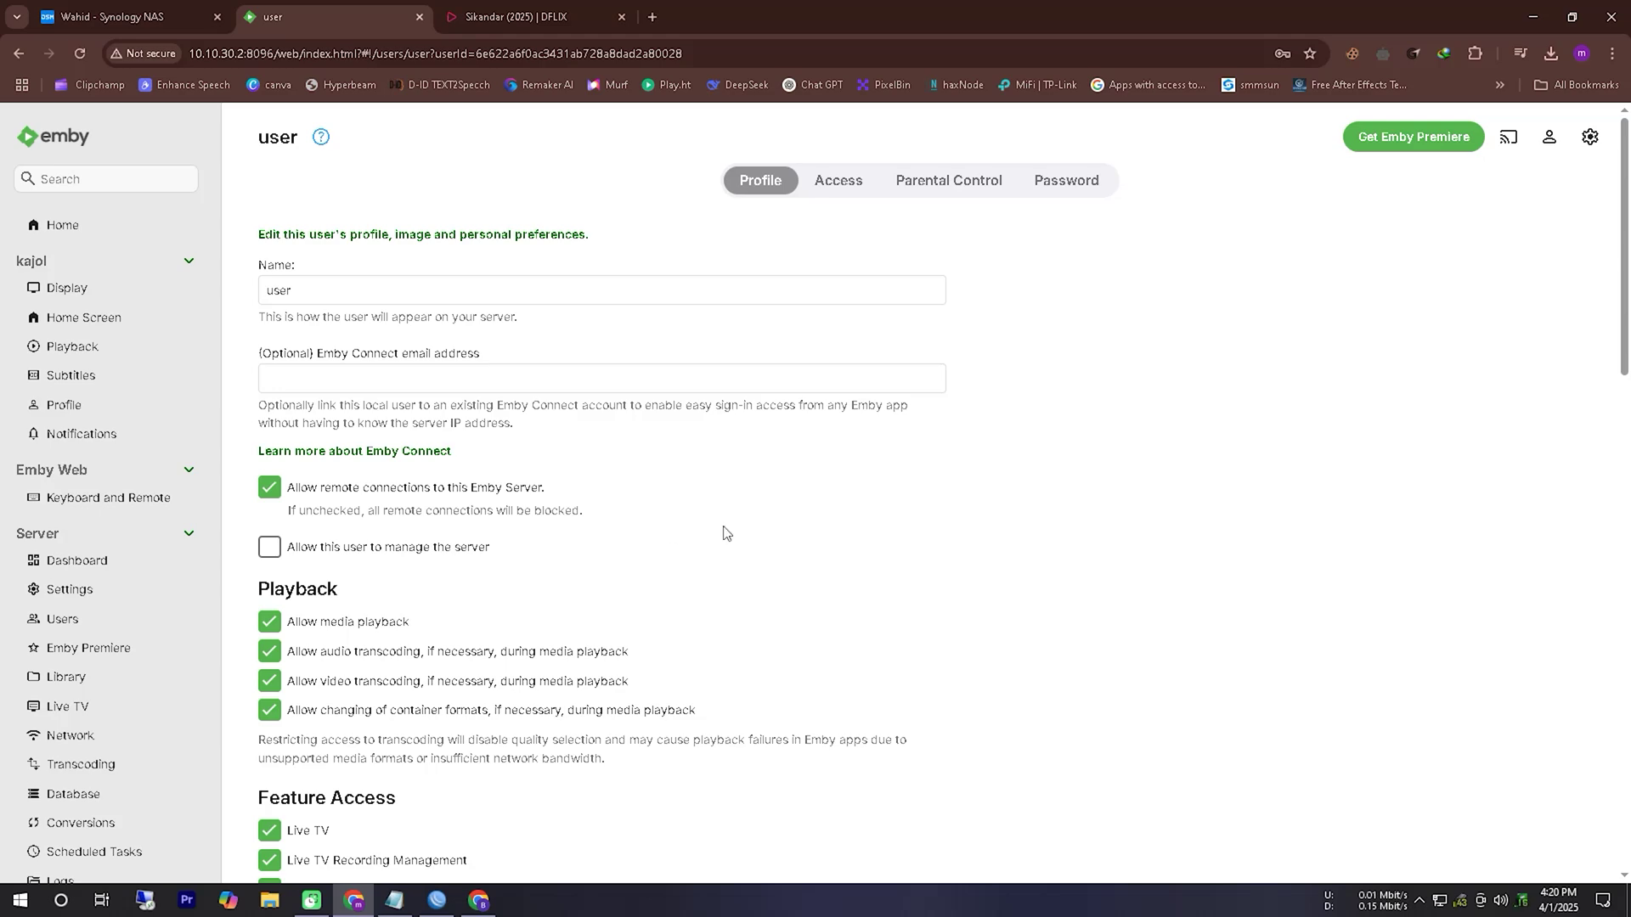
scroll(725, 533, "down", 8)
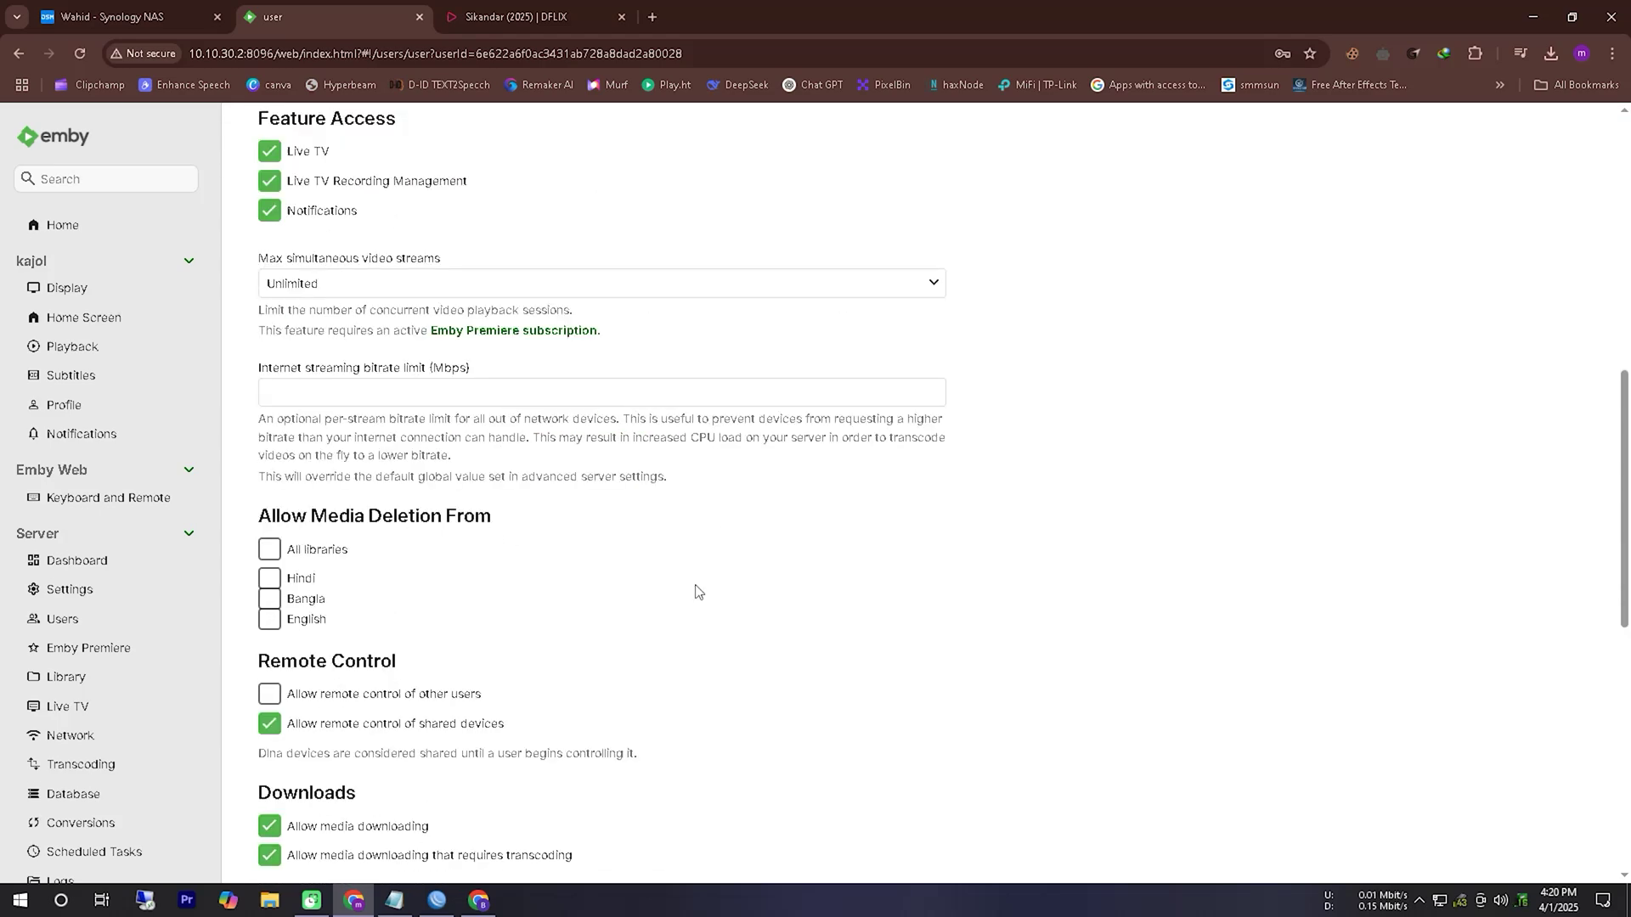
scroll(696, 592, "down", 7)
scroll(739, 659, "up", 14)
- Sign out of the admin account, sign in as the new user, then sign out again
left_click(1590, 137)
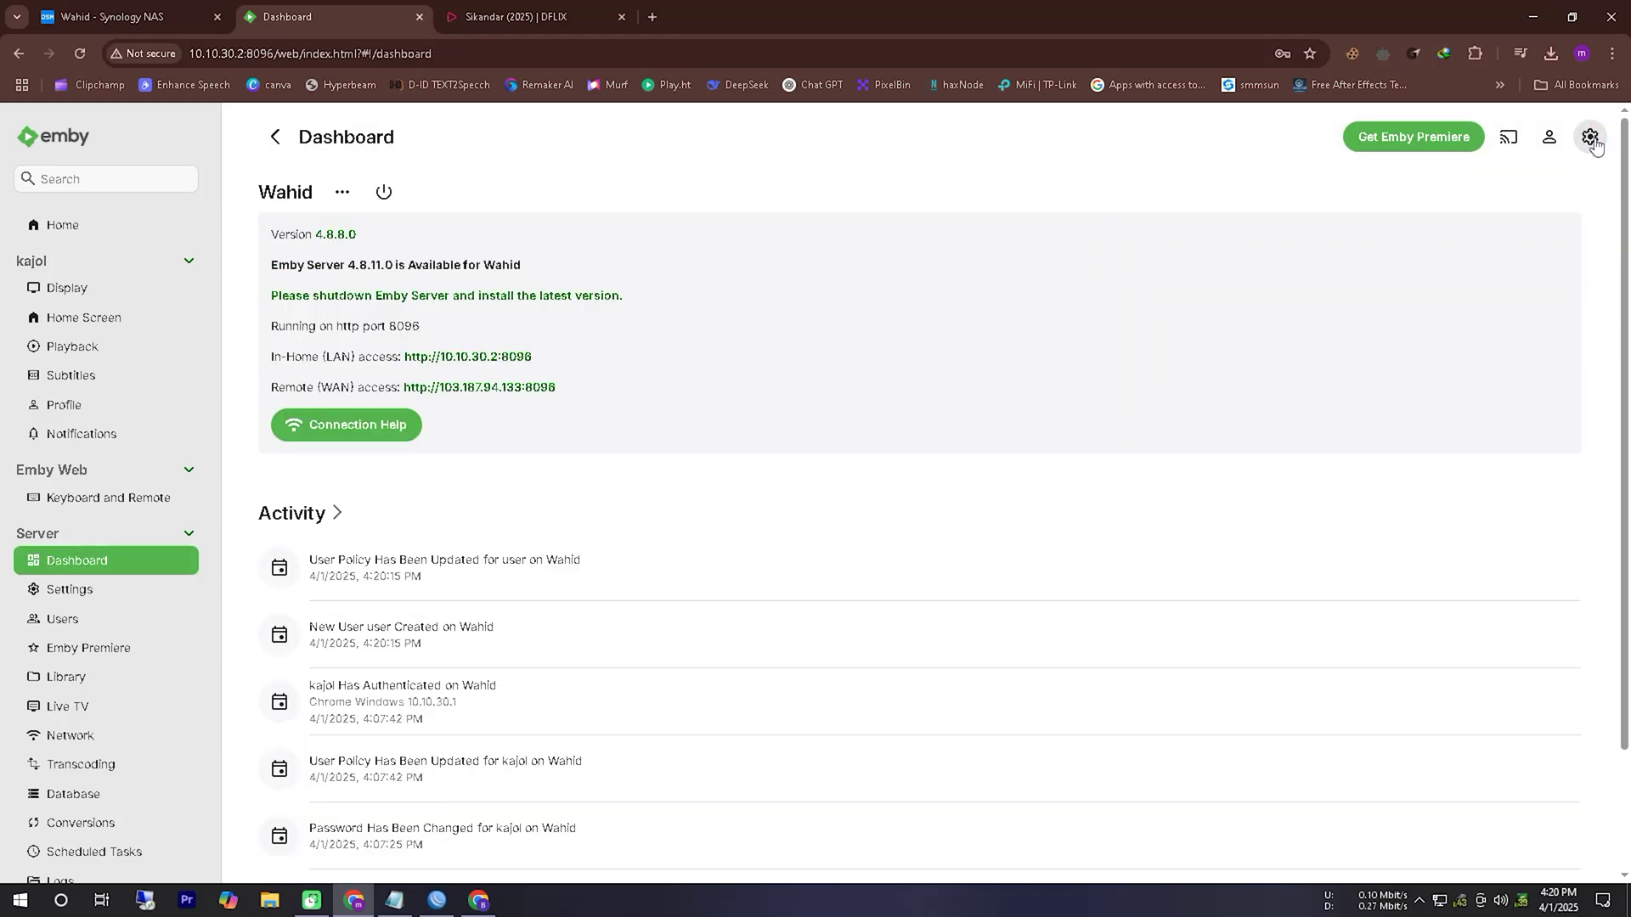
left_click(1550, 137)
left_click(1480, 376)
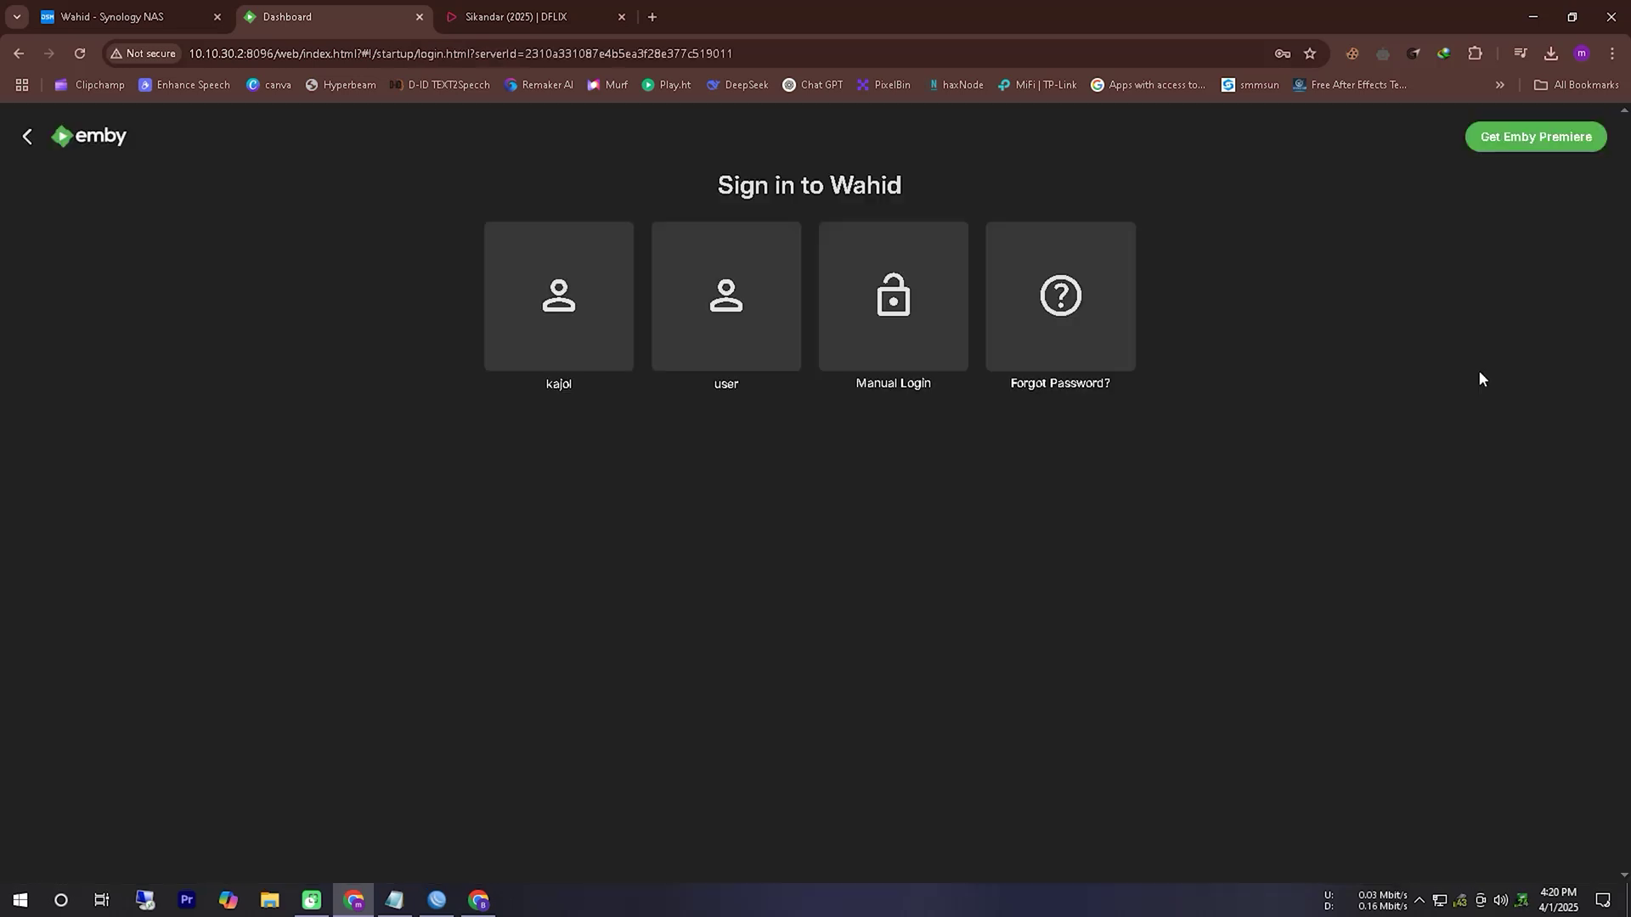
left_click(731, 318)
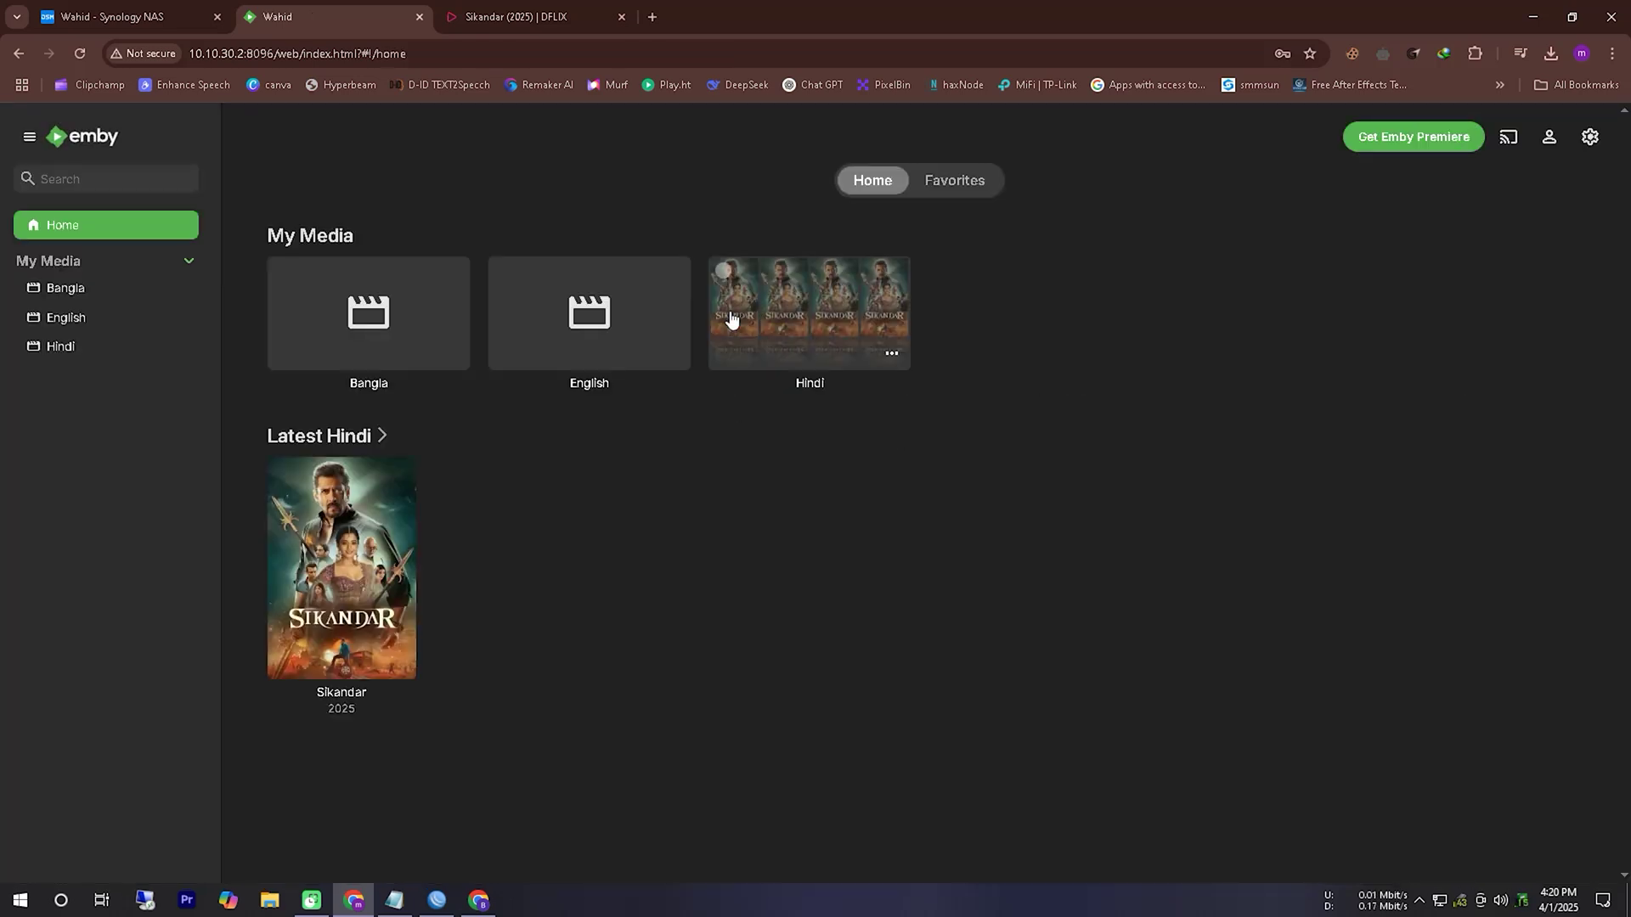
left_click(1549, 137)
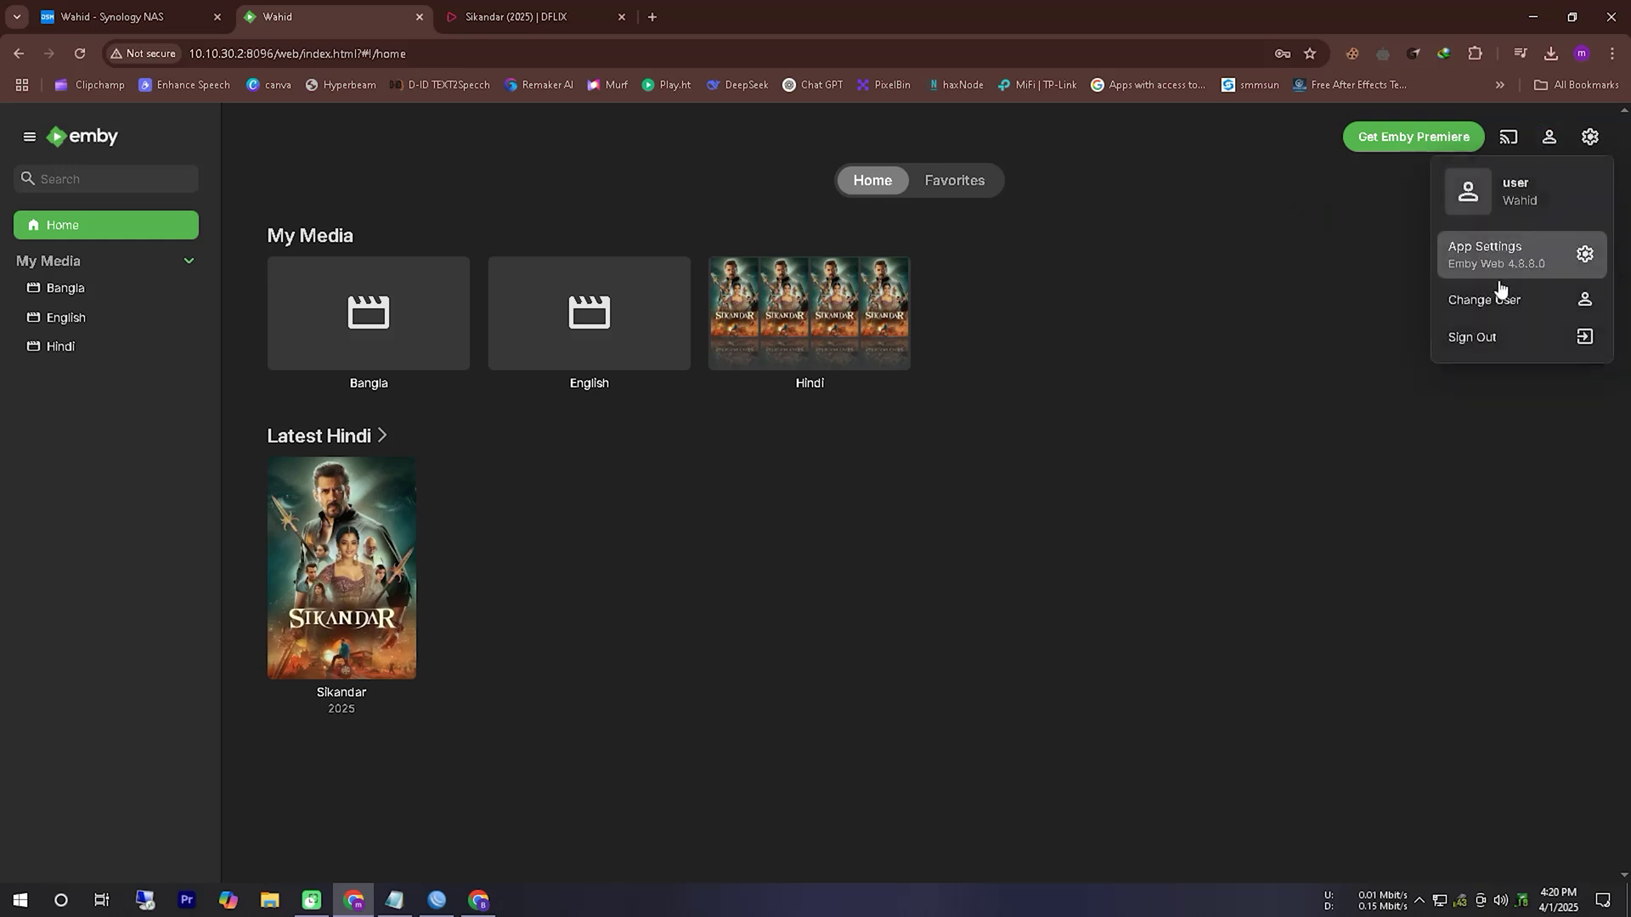
left_click(1491, 340)
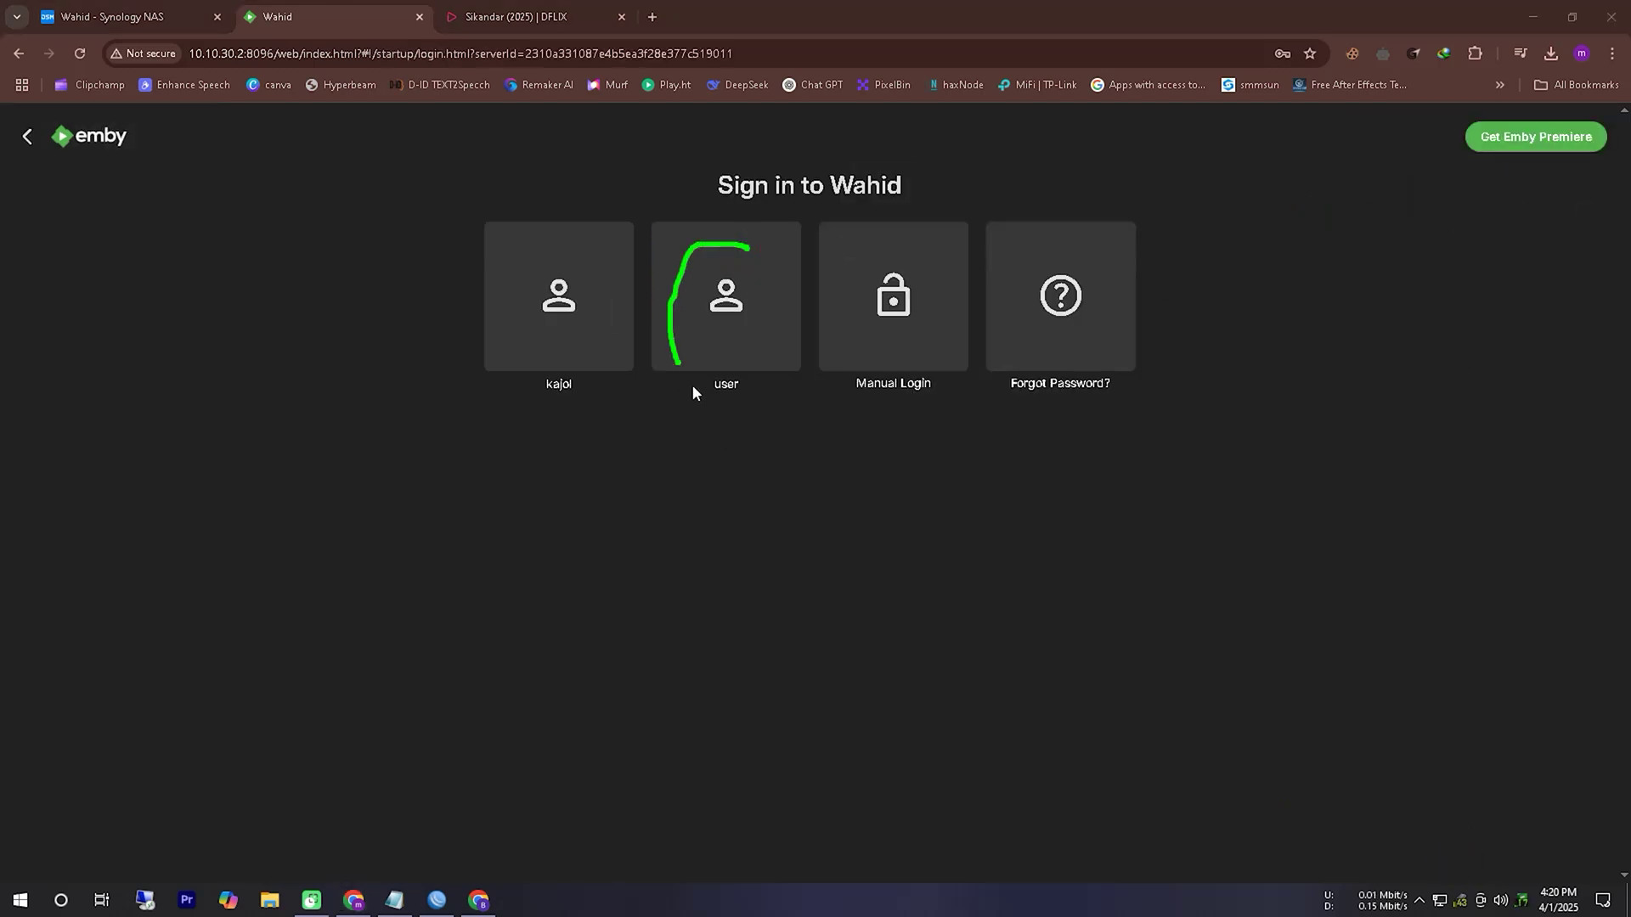